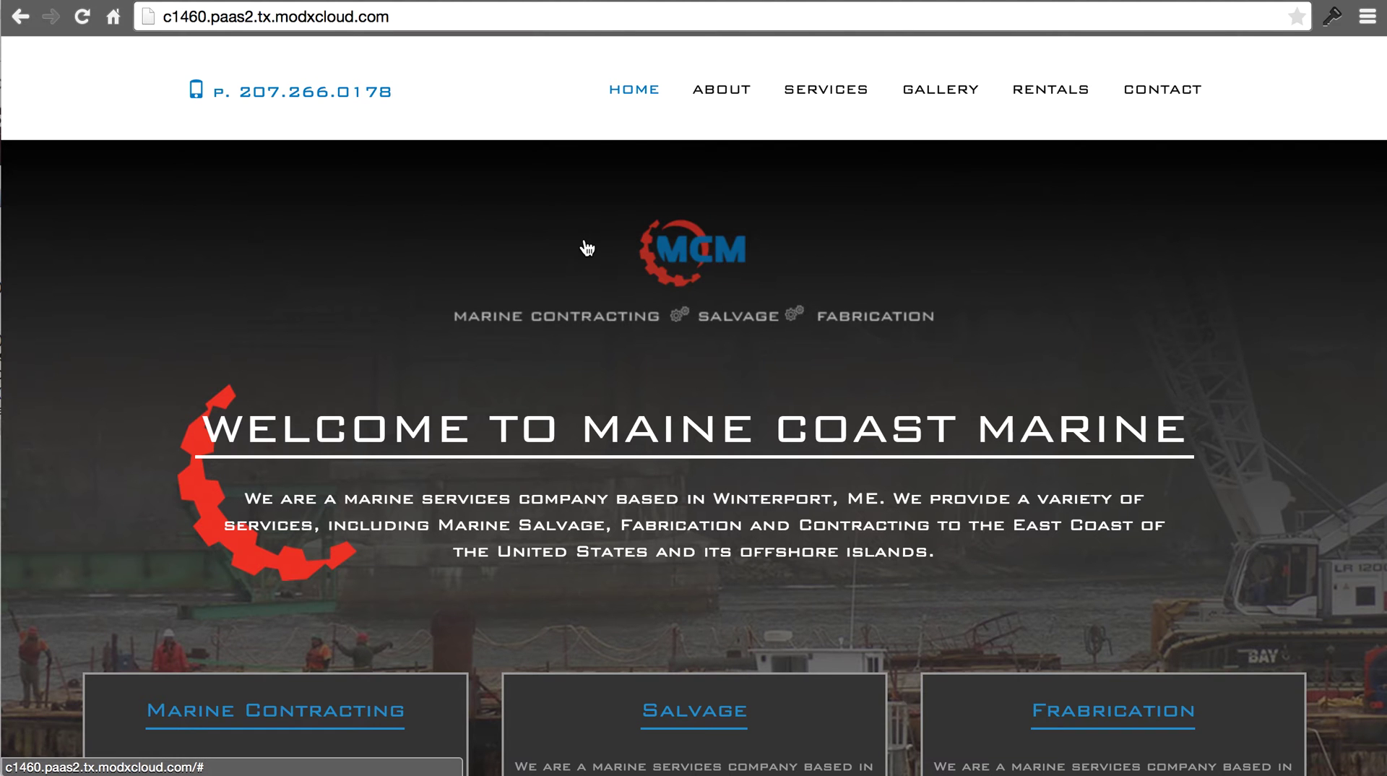
- Switch Chrome from the live Maine Coast Marine site to the 50.28.86.18/migrate/ index tab
left_click(352, 16)
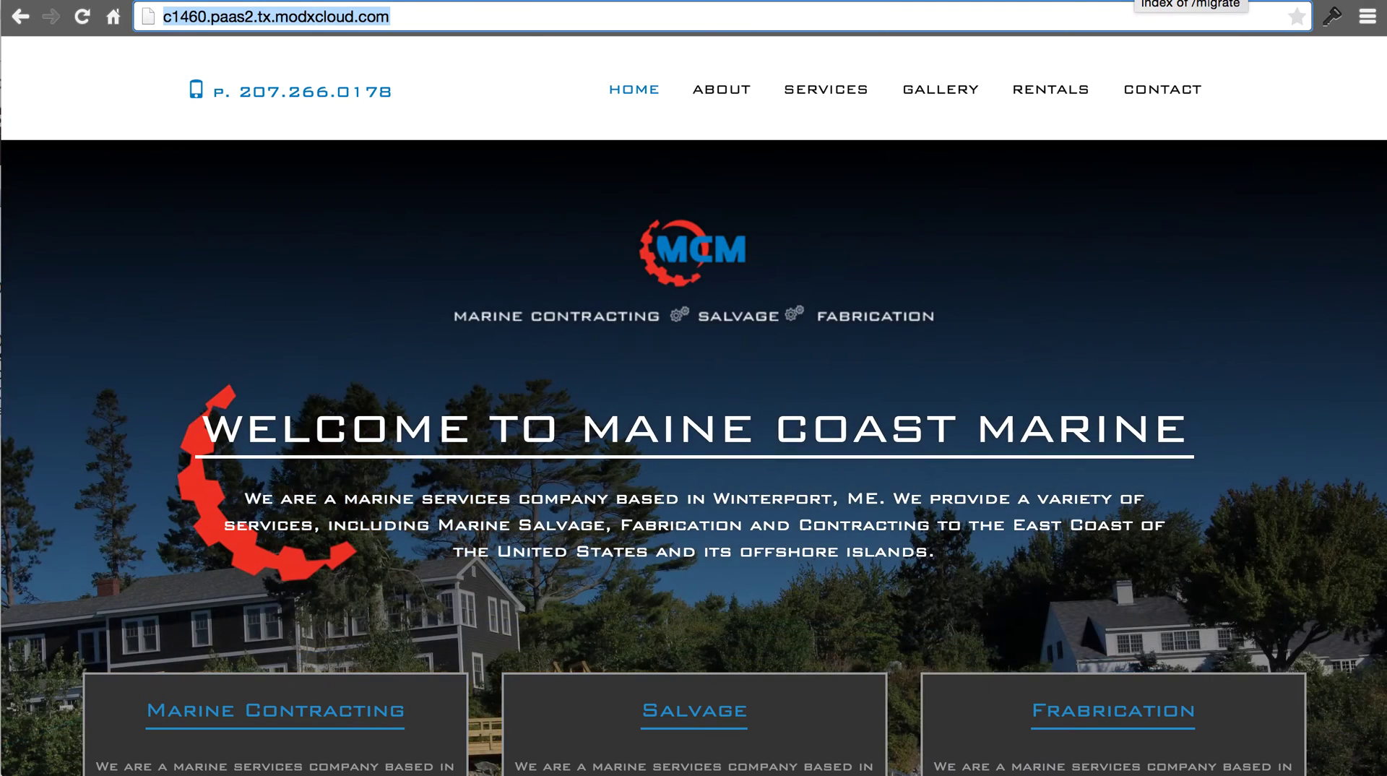
left_click(1102, 2)
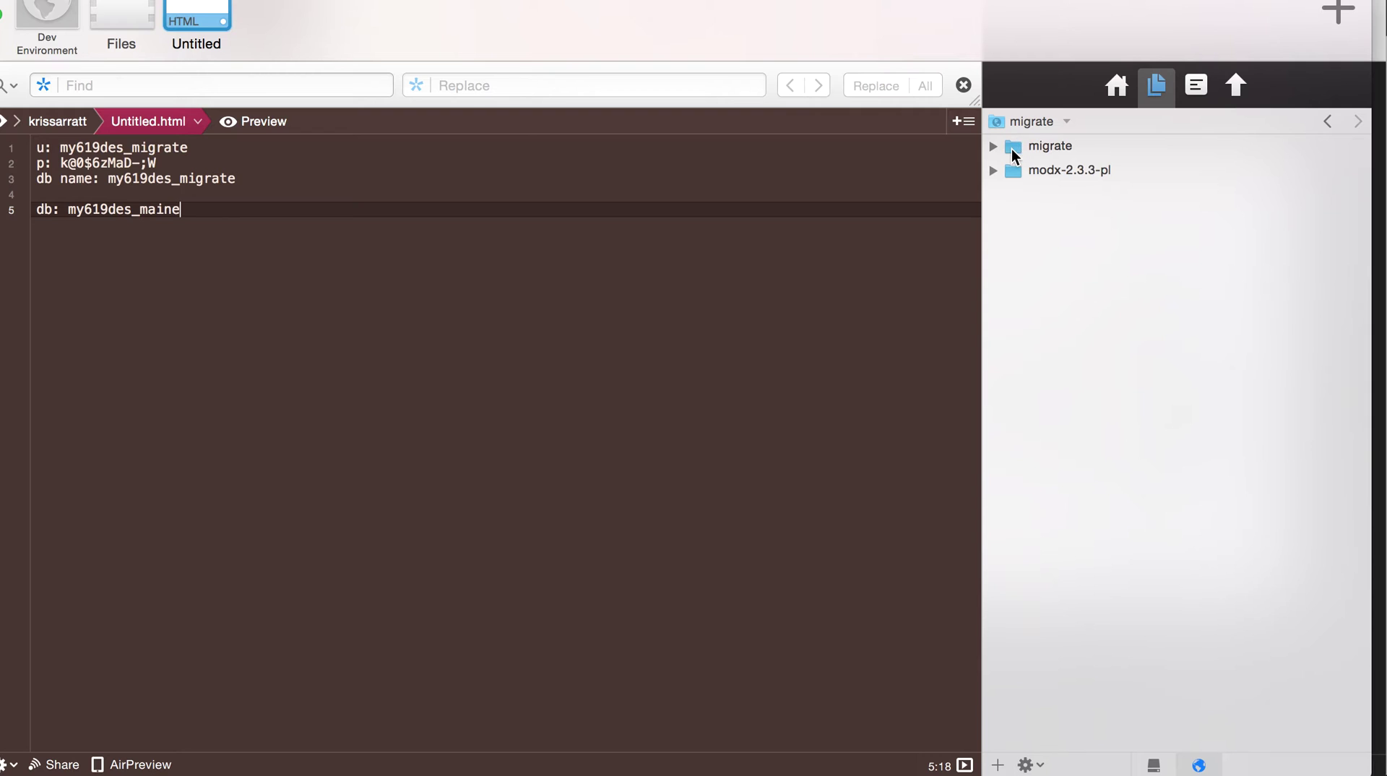
- Delete the instance_c1460_modx.sql dump from the migrate folder
left_click(1014, 151)
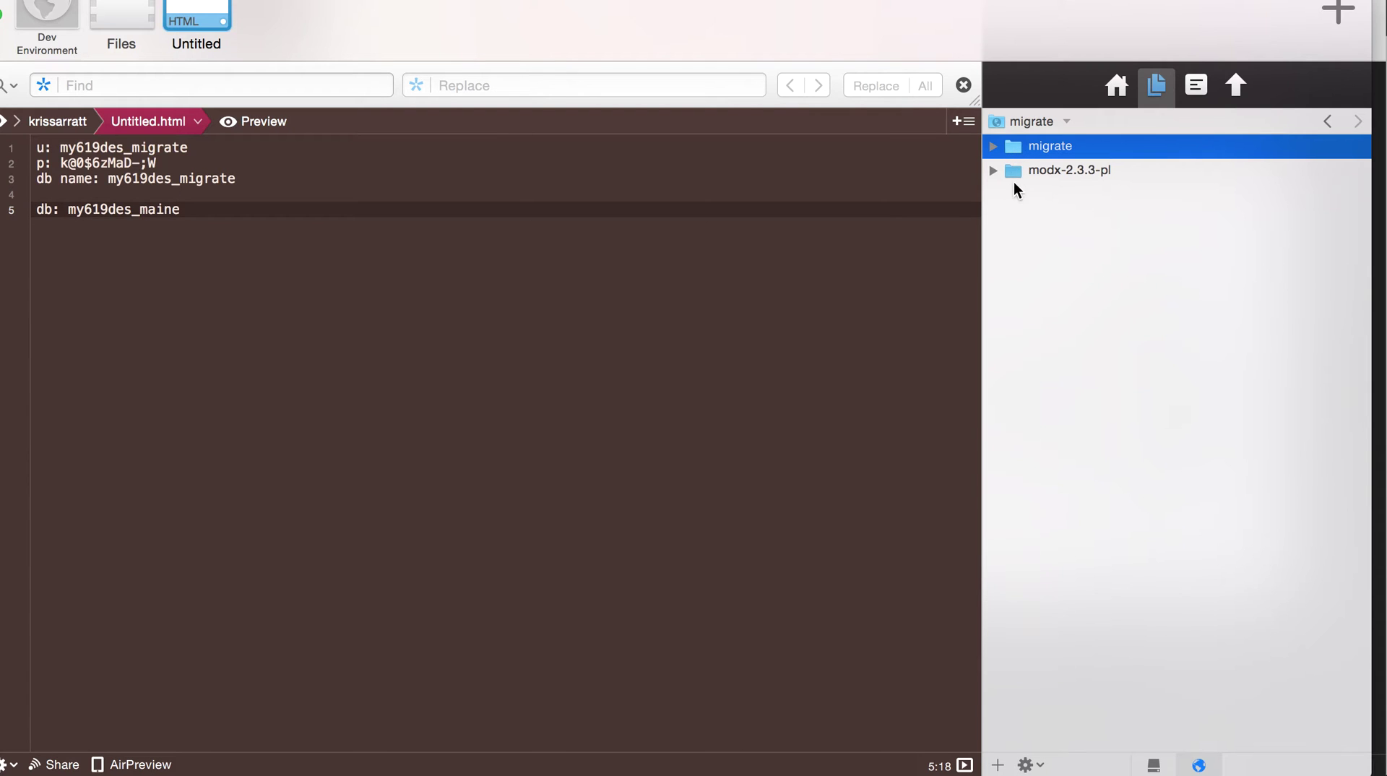
left_click(994, 146)
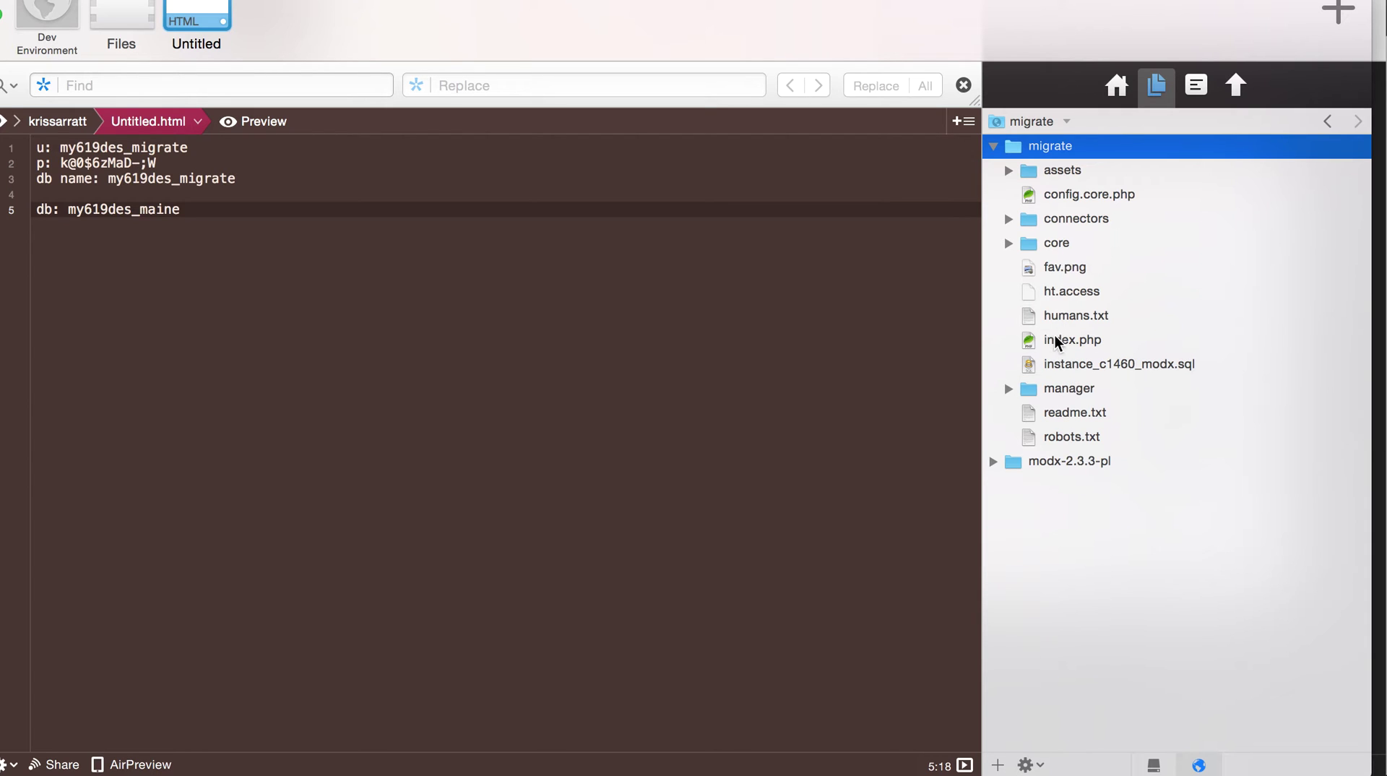
left_click(1042, 369)
right_click(1042, 370)
left_click(1087, 531)
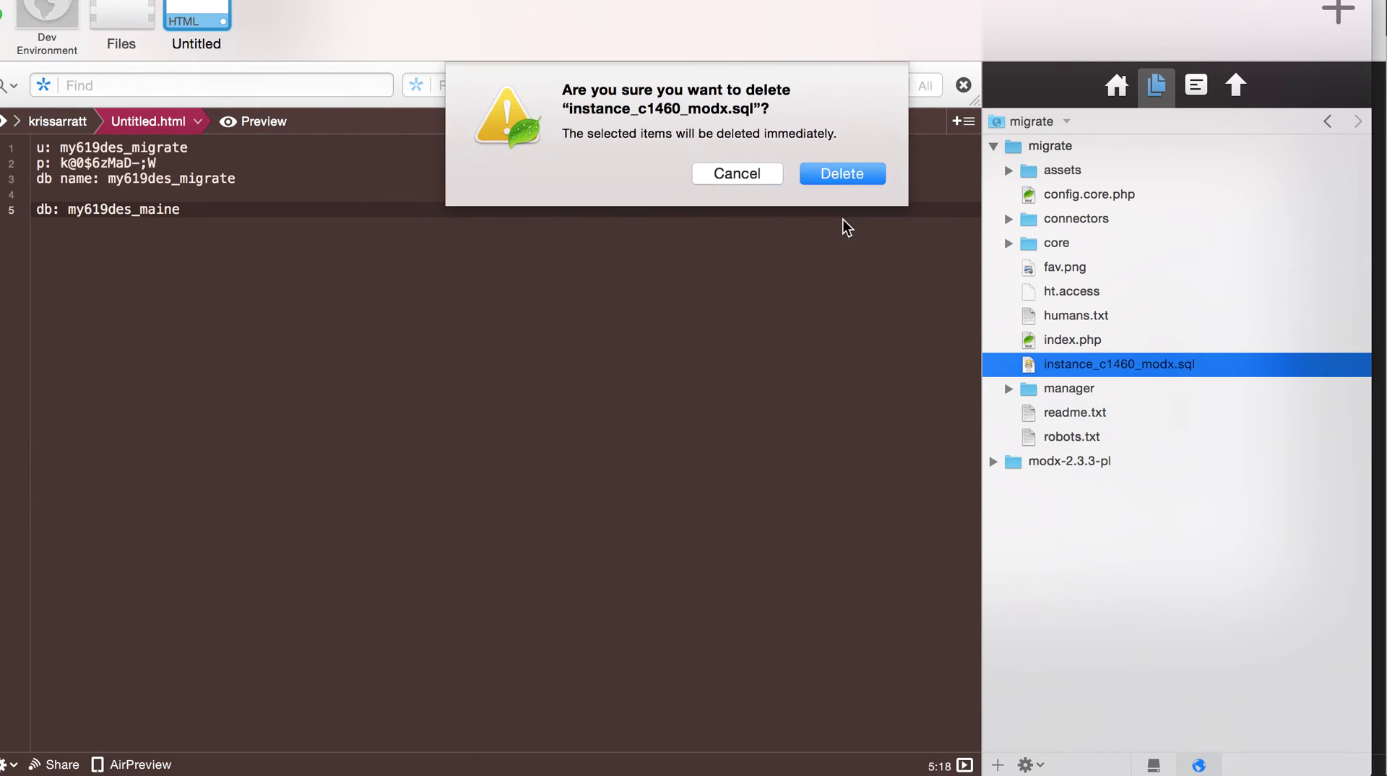
left_click(835, 175)
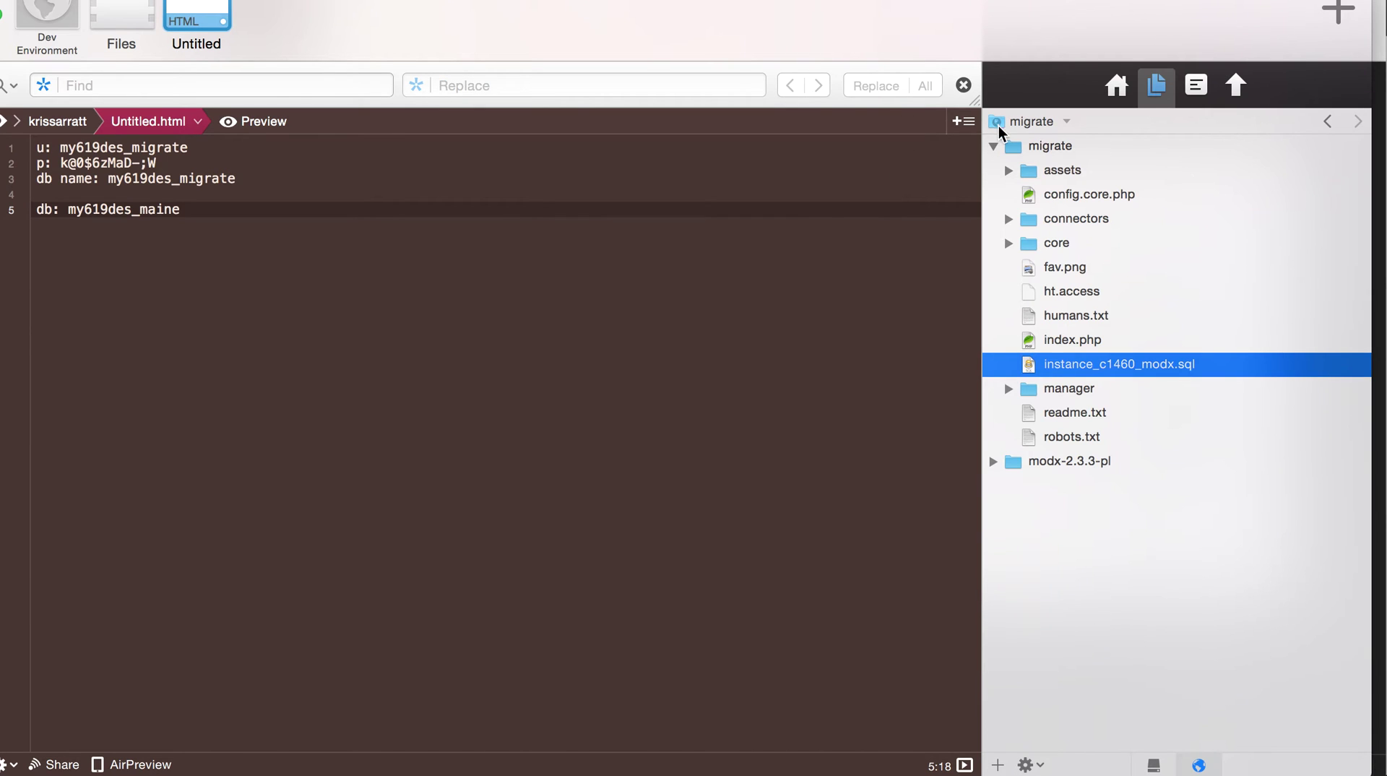
- Move the modx-2.3.3-pl contents, config.core.php through setup, into the migrate root
left_click(994, 147)
left_click(995, 168)
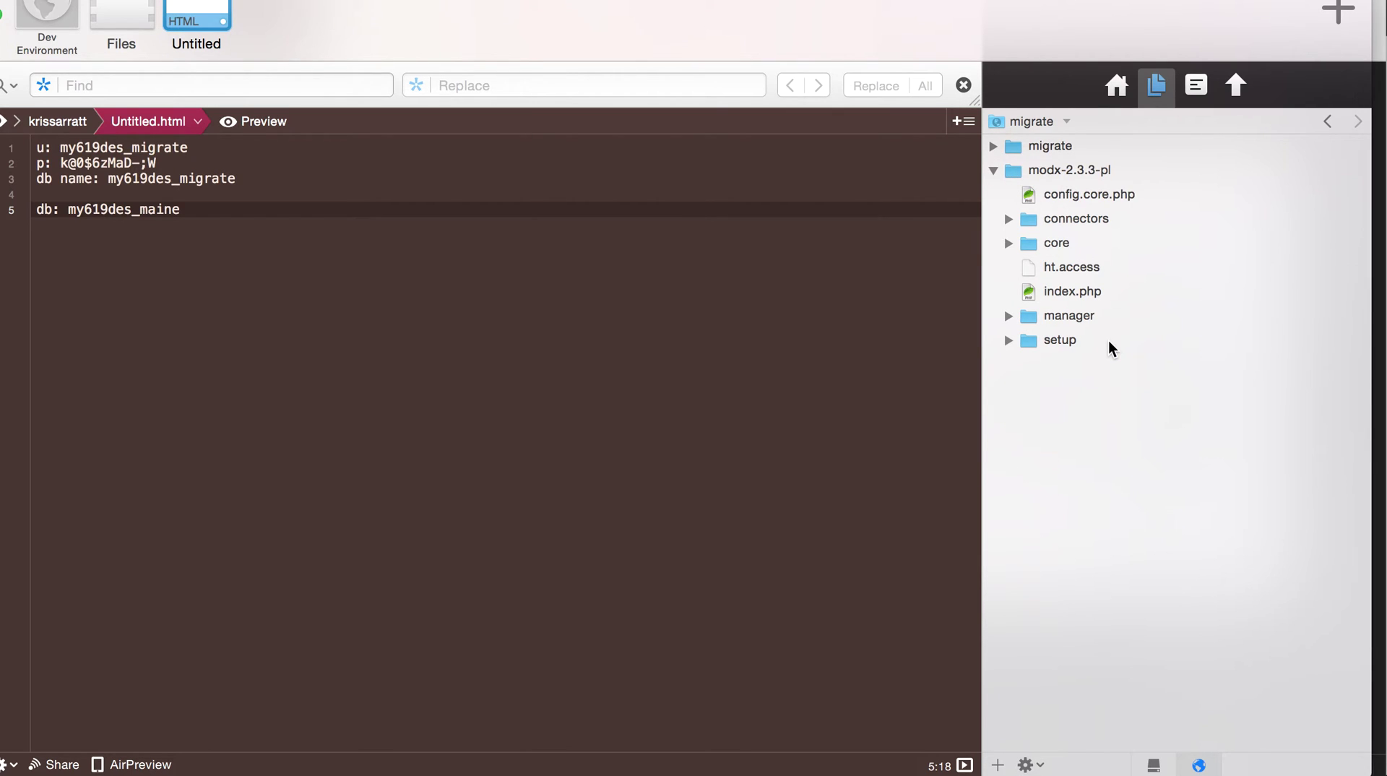
left_click(1057, 195)
left_click(1043, 338, "shift")
left_click_drag(1046, 340, 1053, 458)
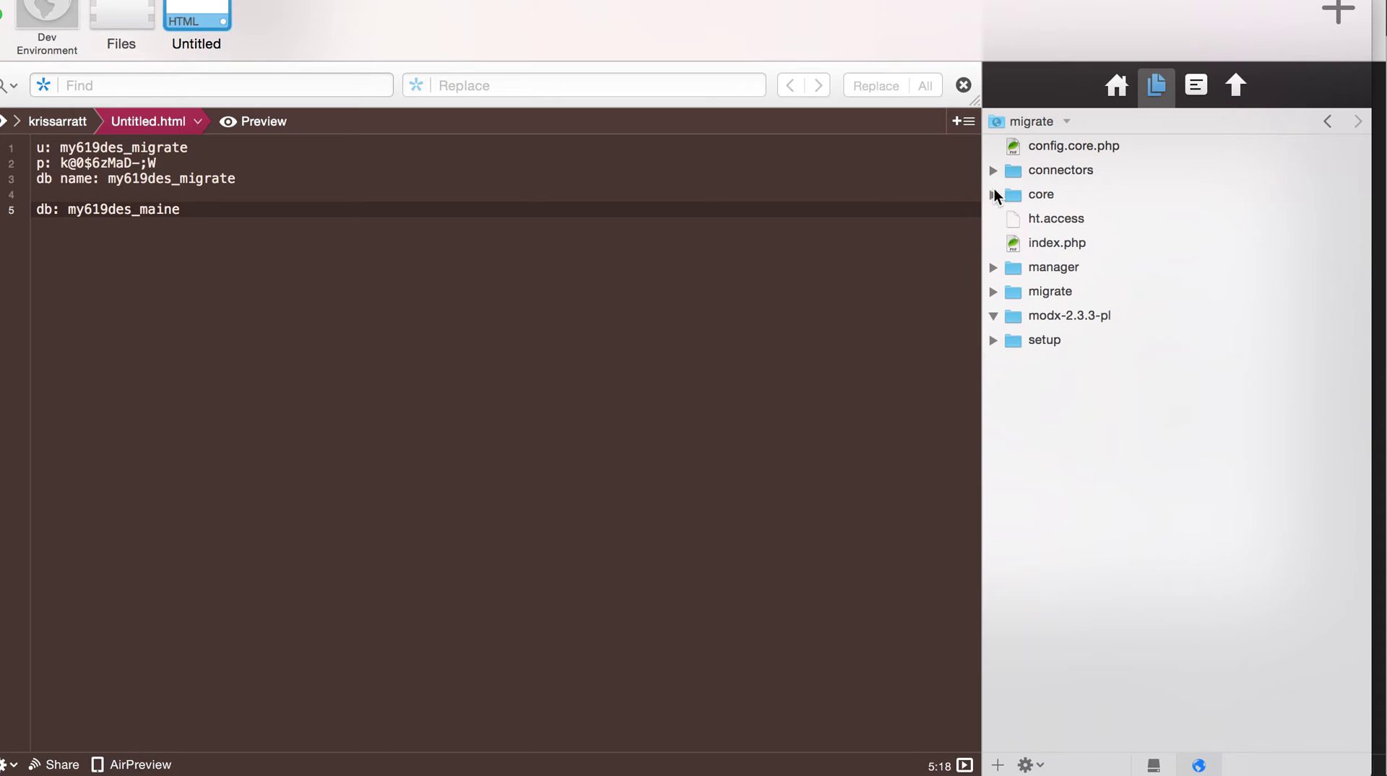
- Delete the emptied modx-2.3.3-pl folder and reload the migrate page in the browser
left_click(1025, 316)
right_click(1024, 315)
left_click(1074, 427)
left_click(816, 183)
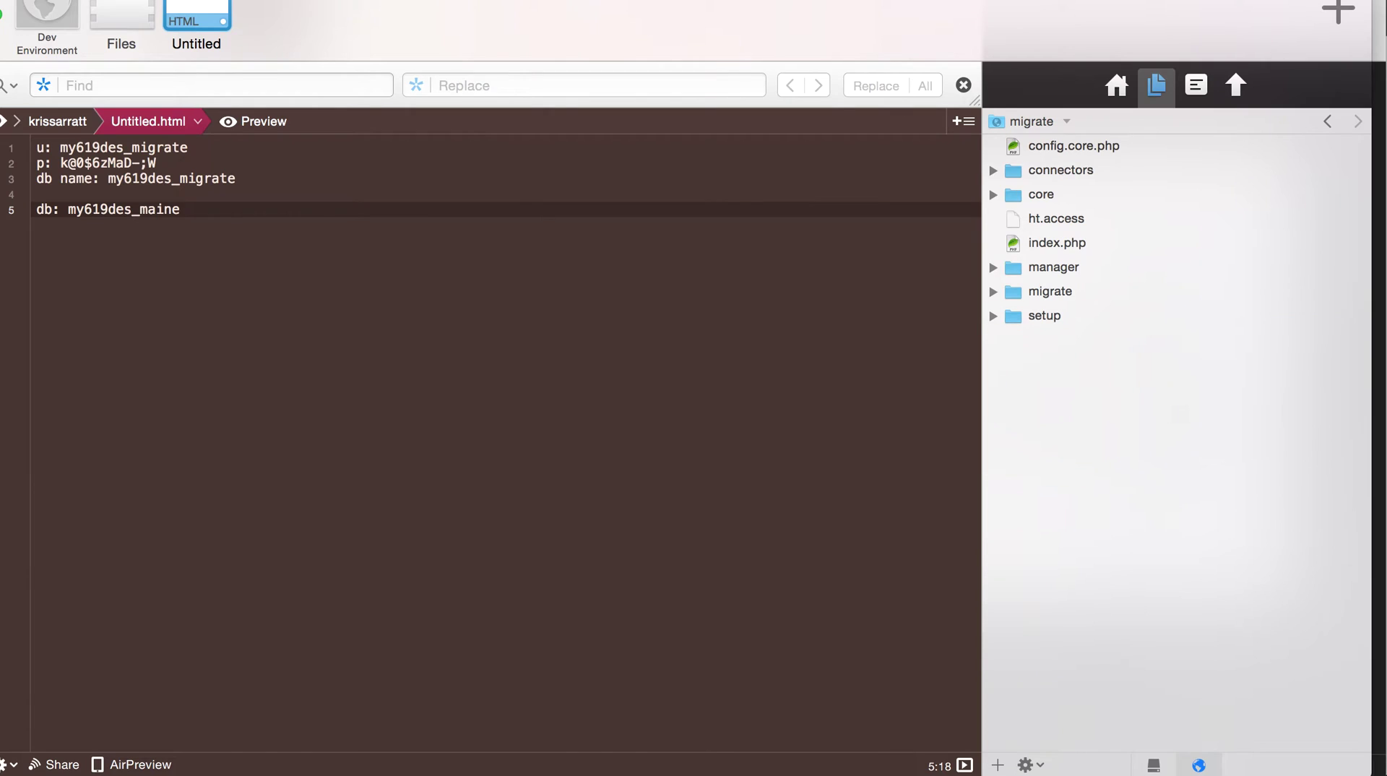
key("super+Tab")
key("super+r")
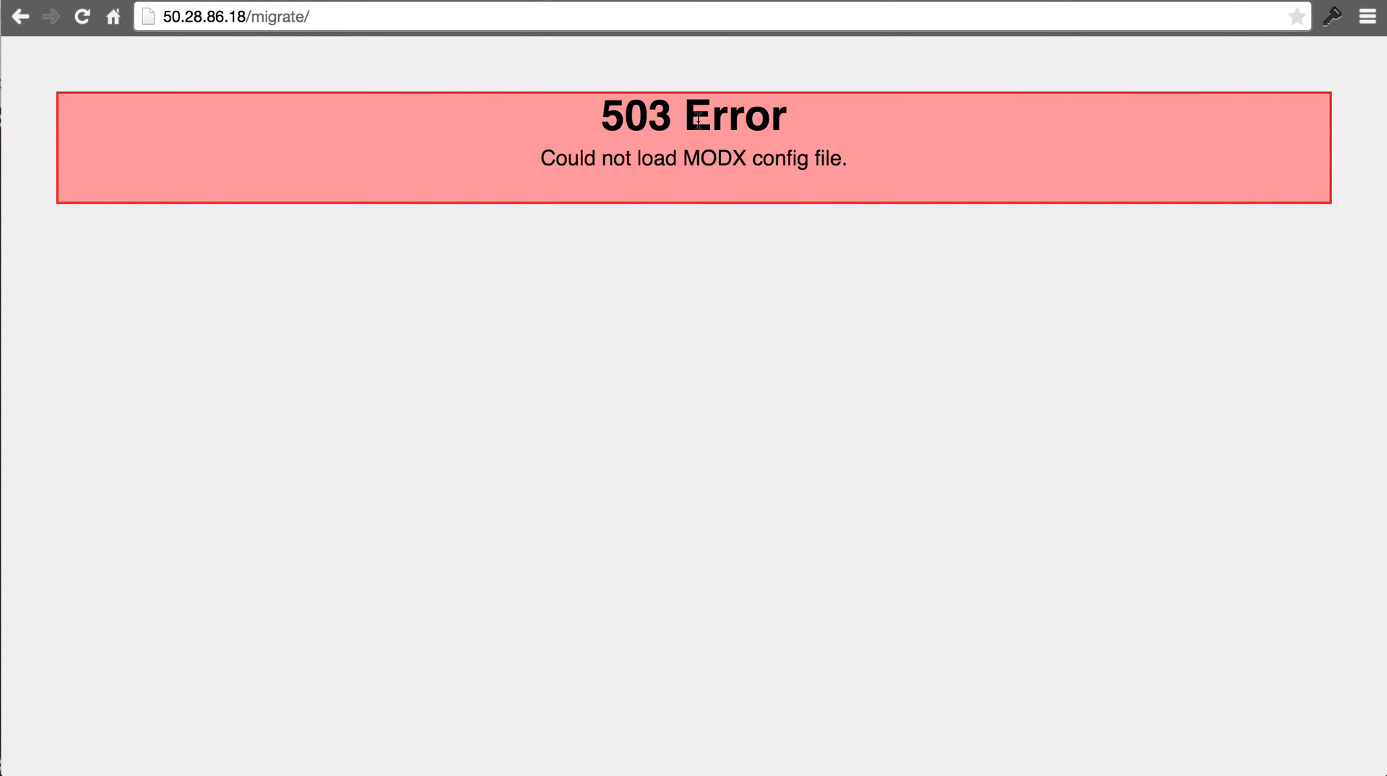
- Launch the MODX installer by appending setup to the /migrate/ URL
left_click_drag(626, 124, 863, 142)
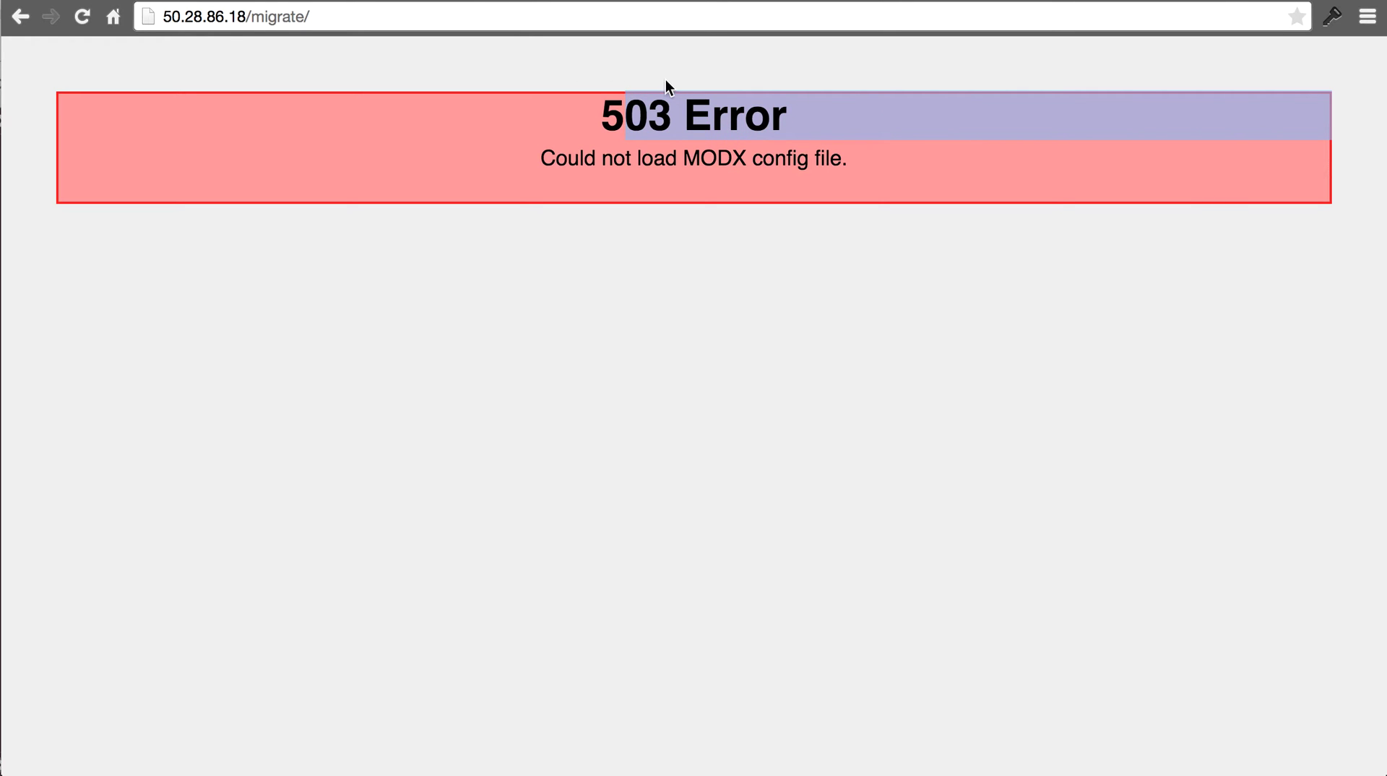
left_click_drag(666, 87, 891, 164)
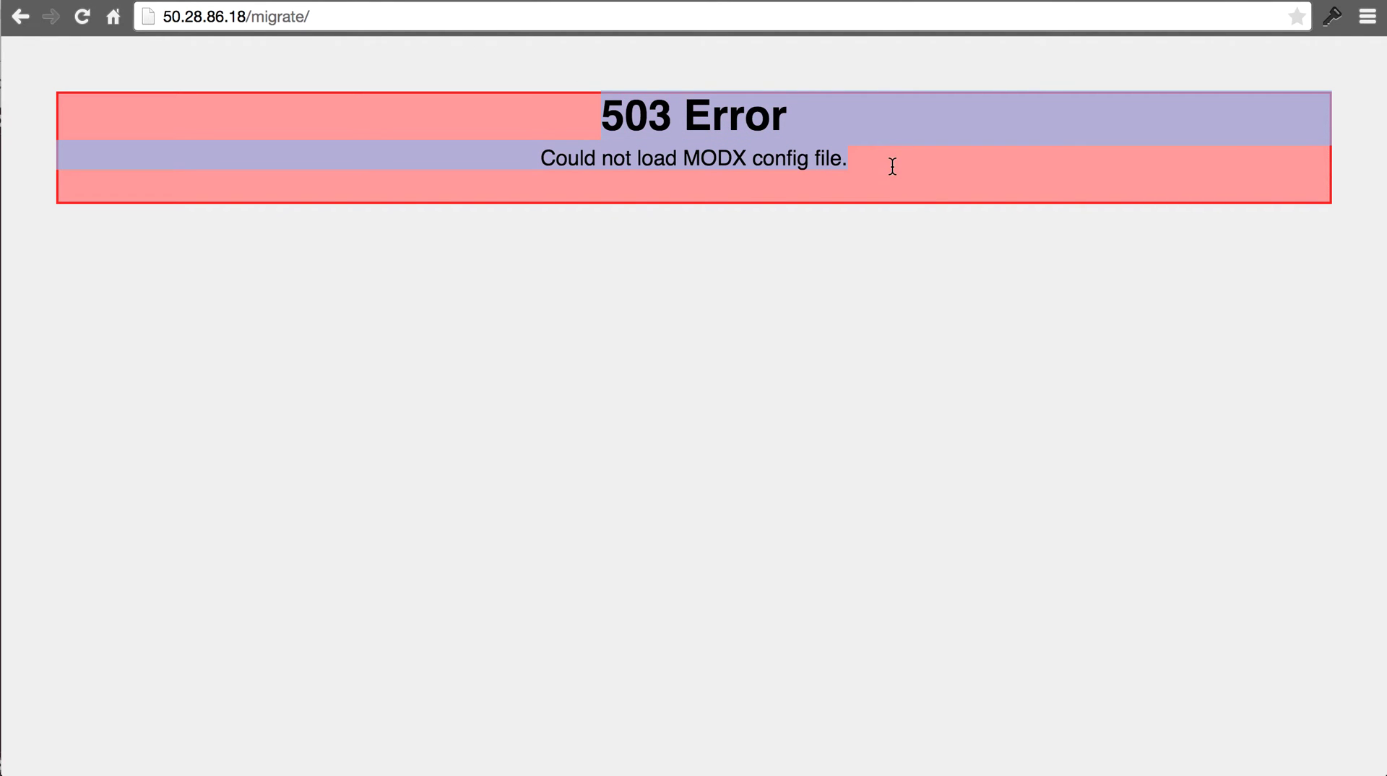
left_click(544, 16)
left_click(544, 16)
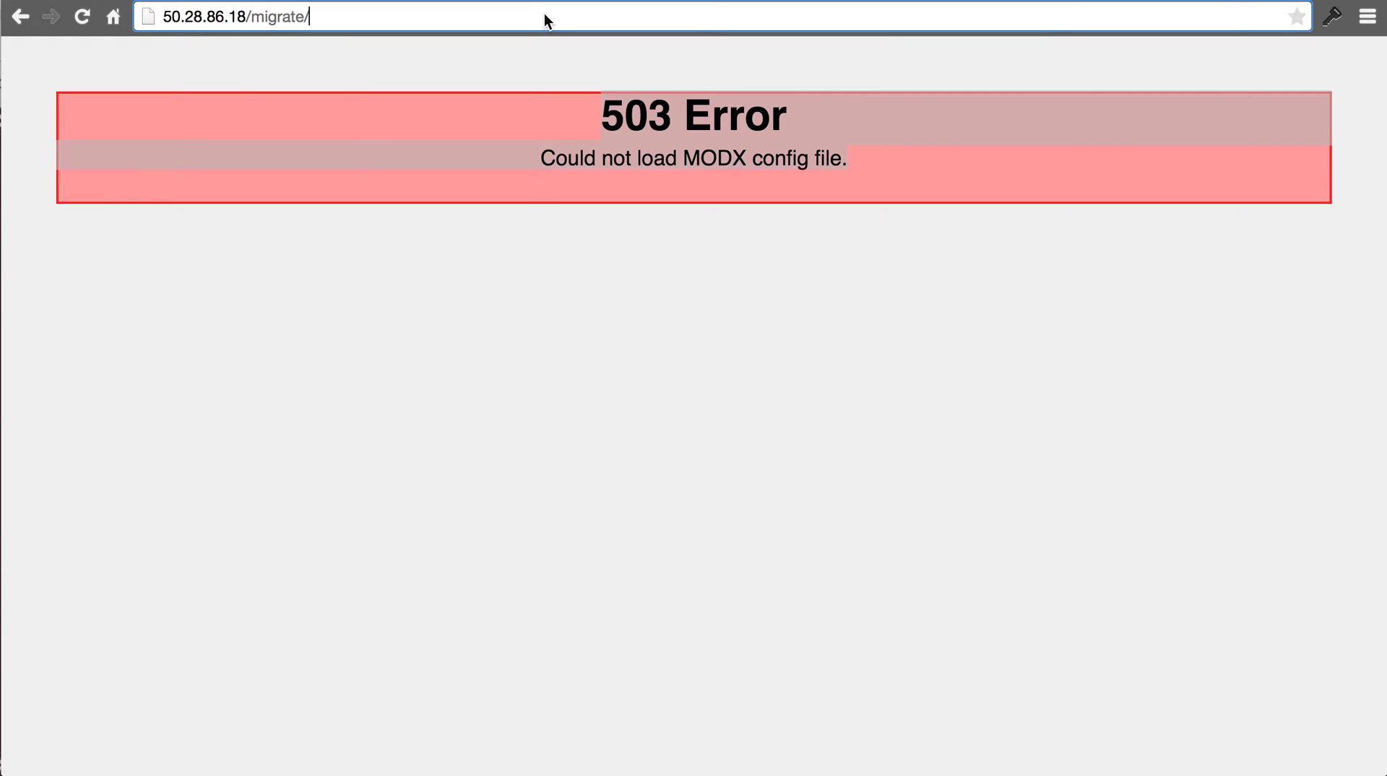
type("setup/index.php?s=set")
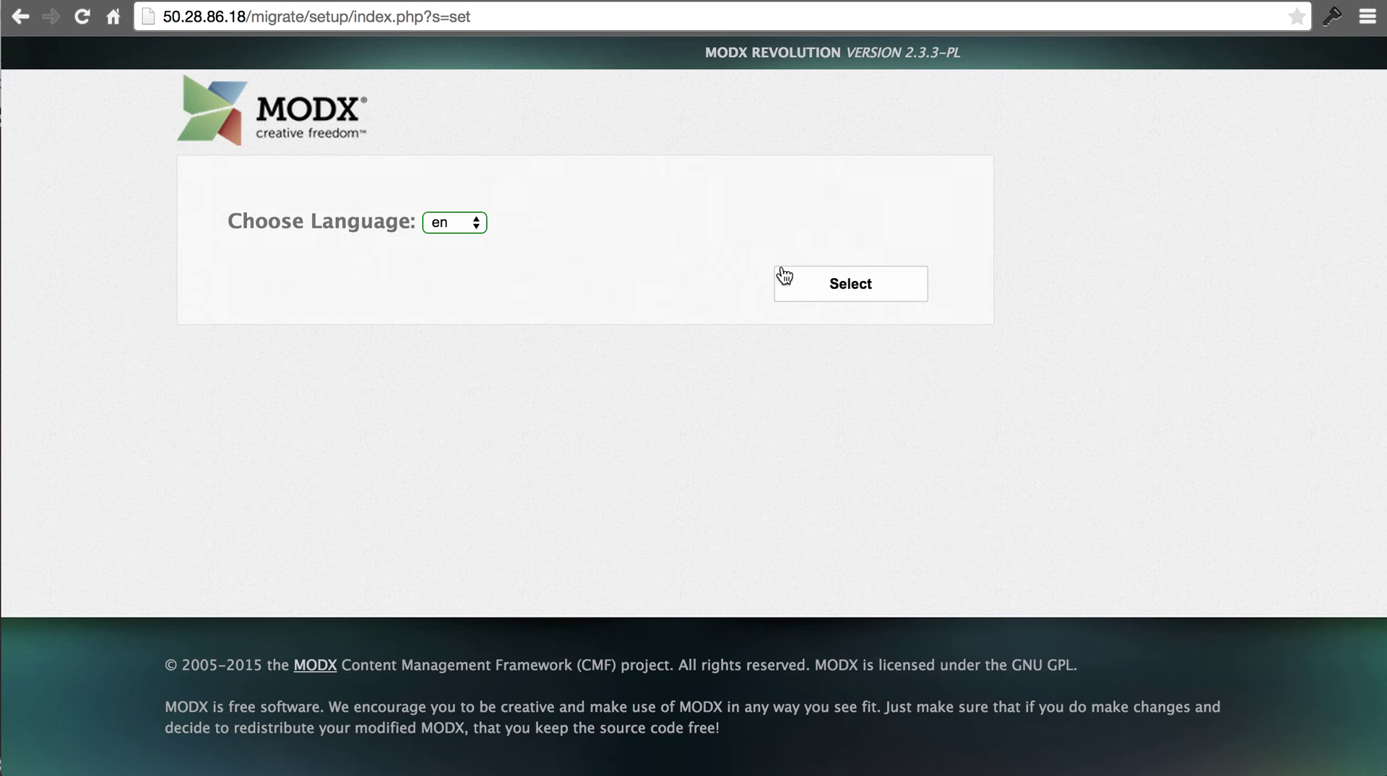
- Choose English, pass the welcome page, and keep New Installation
left_click(809, 284)
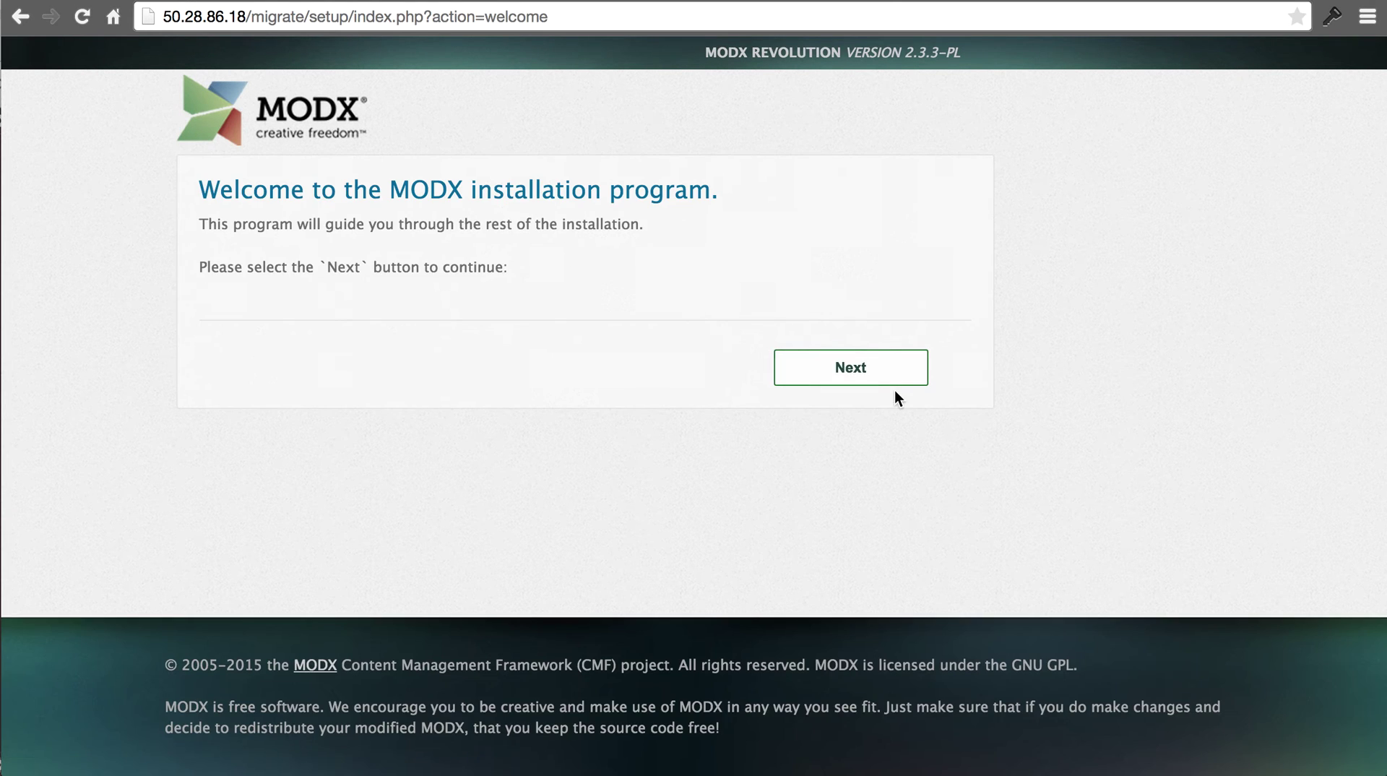
left_click(893, 372)
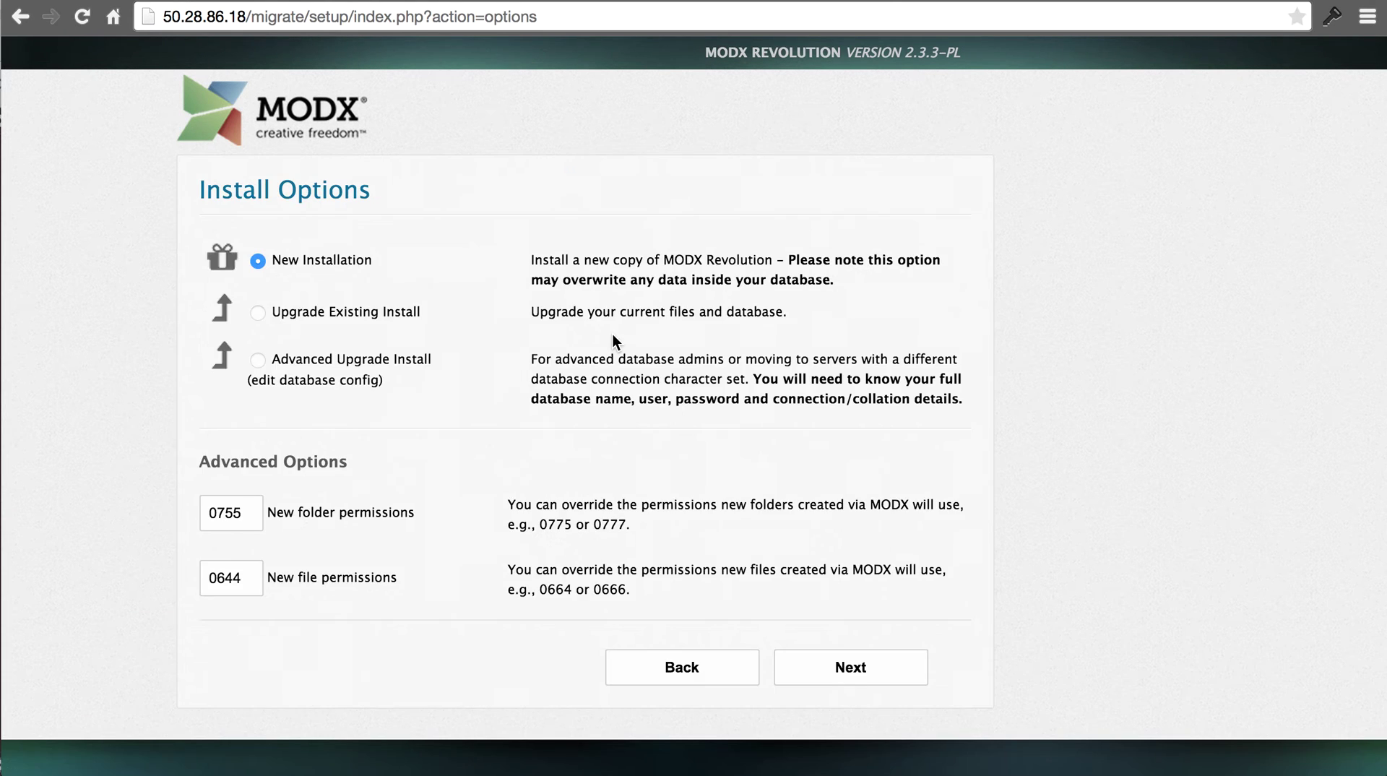
left_click(832, 668)
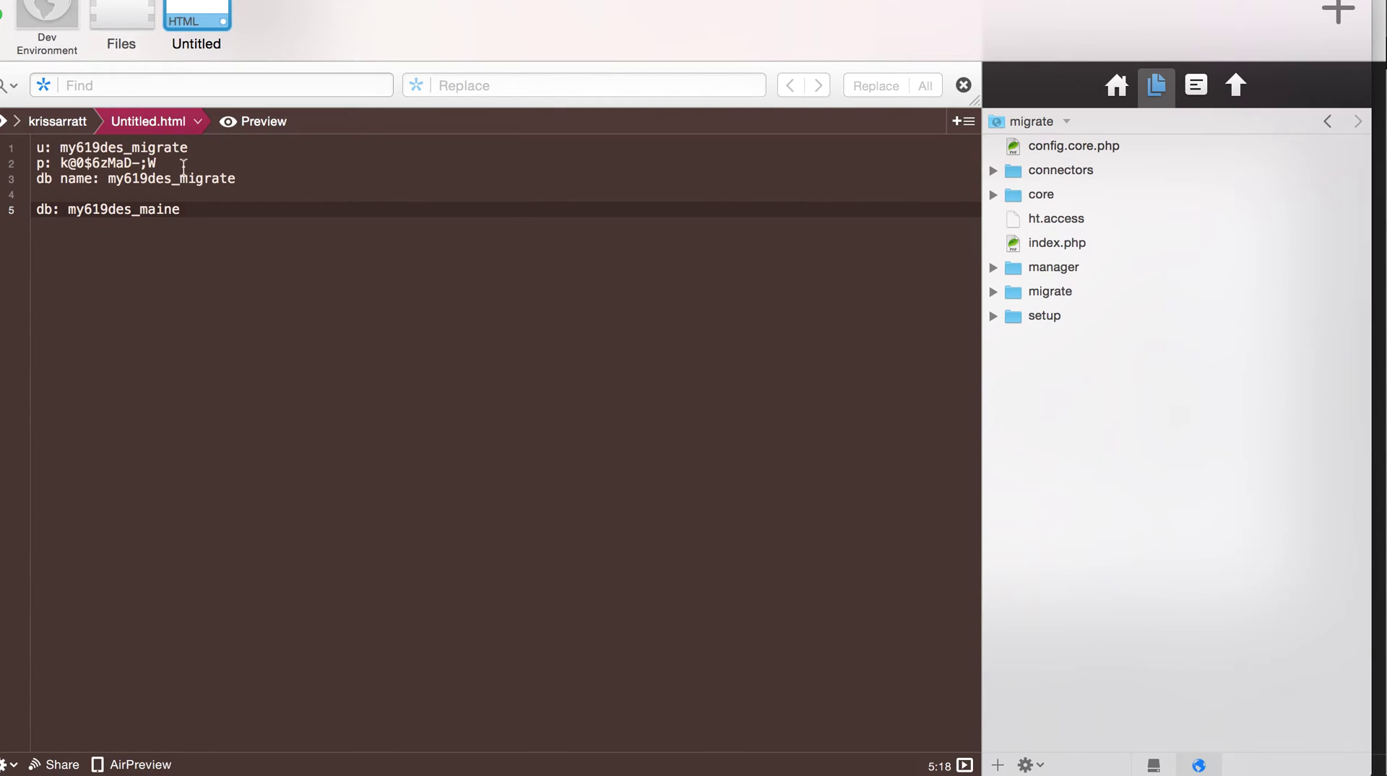
- Paste the saved database username and password into the login name and password fields
left_click_drag(62, 146, 189, 148)
key("super+c")
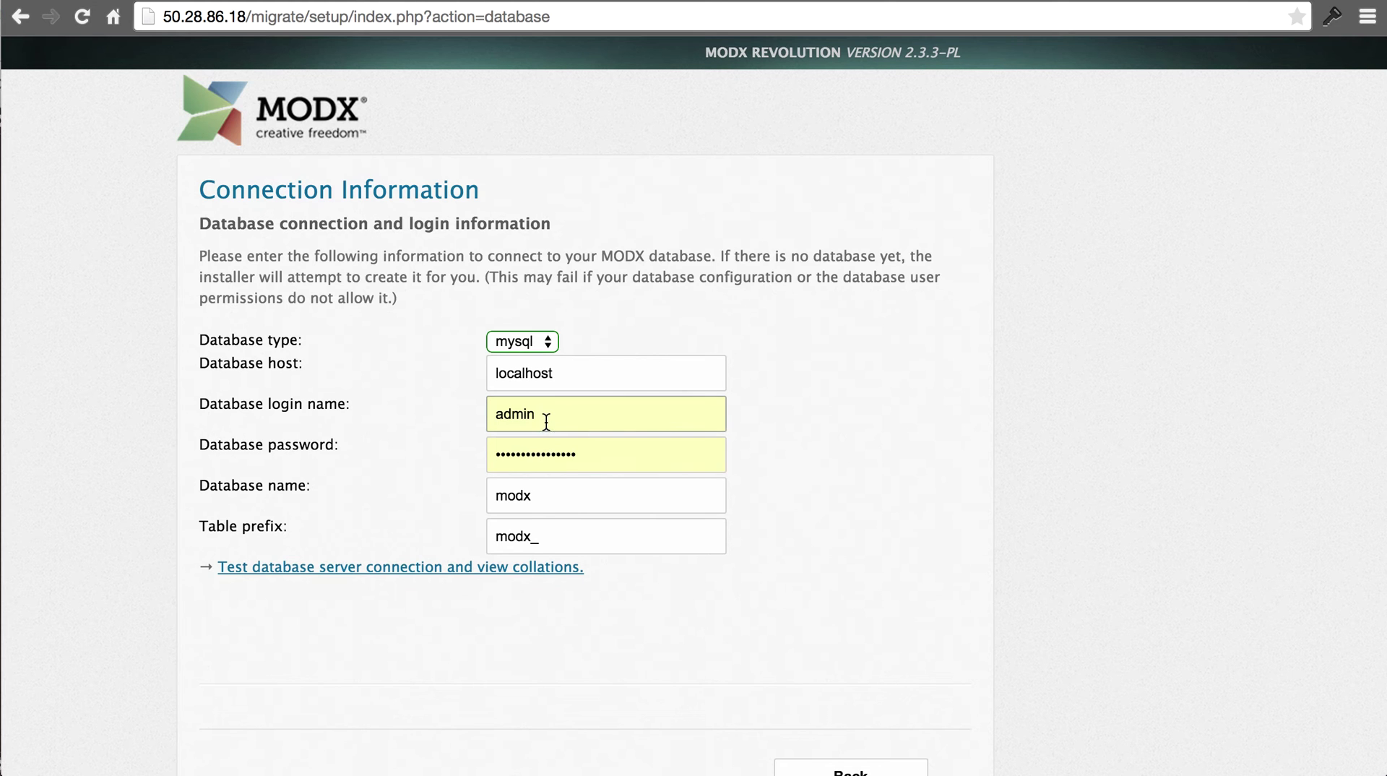
double_click(546, 421)
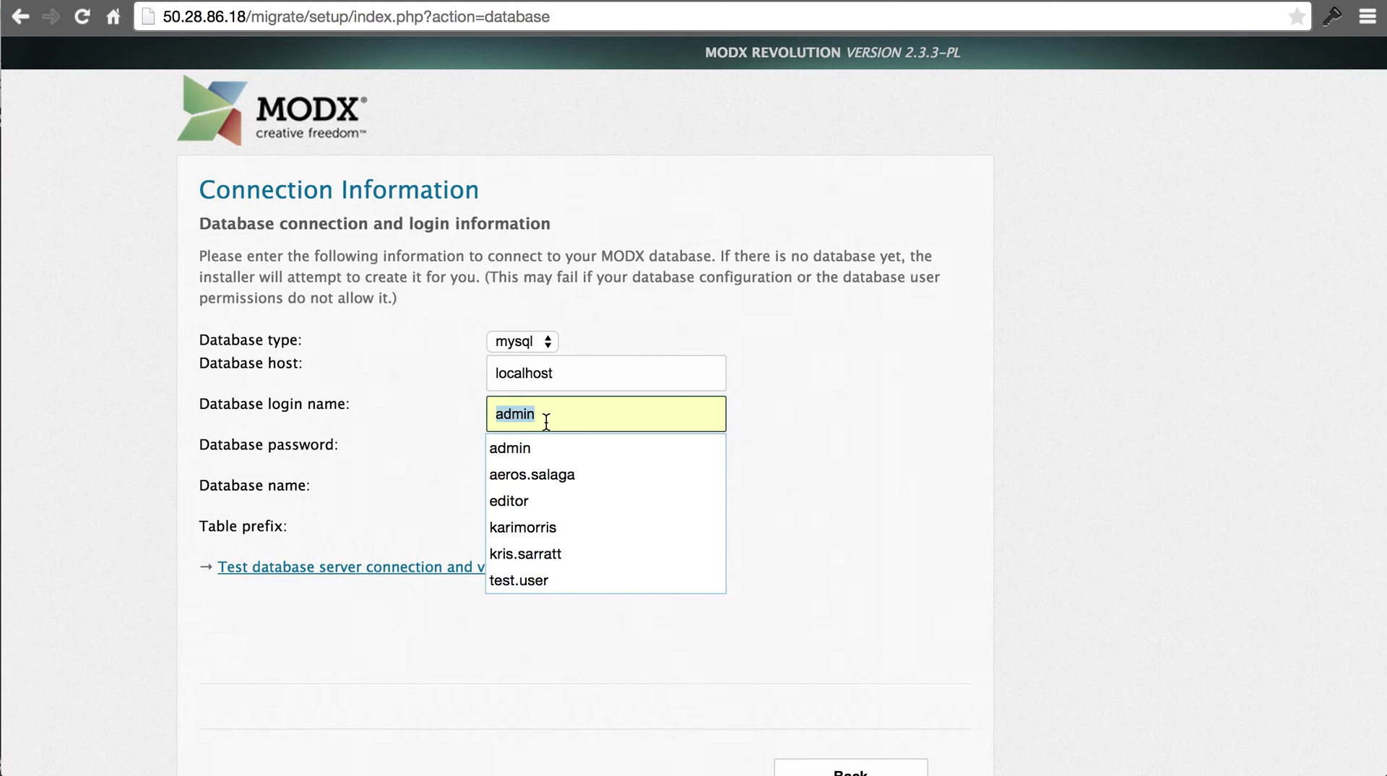
key("super+v")
key("Tab")
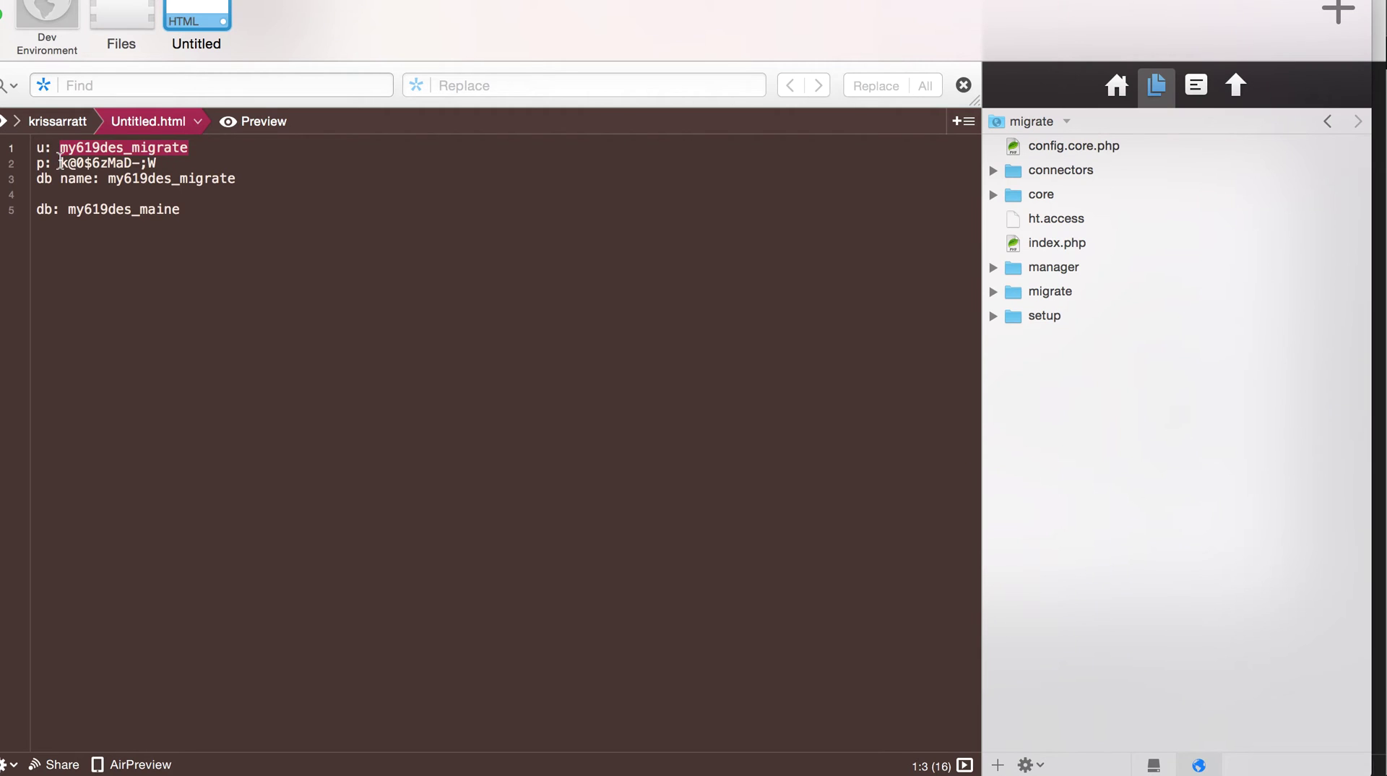
left_click_drag(58, 163, 173, 163)
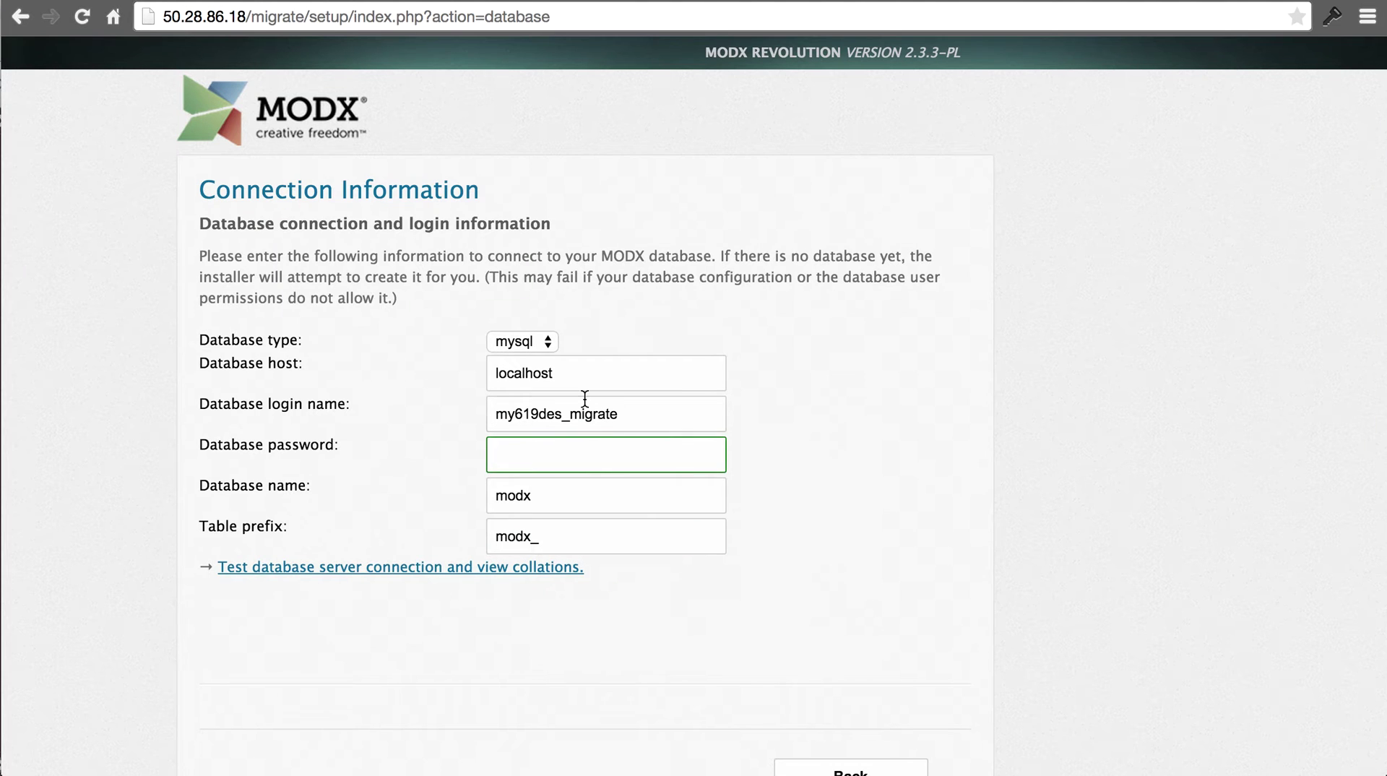
key("super+v")
key("Tab")
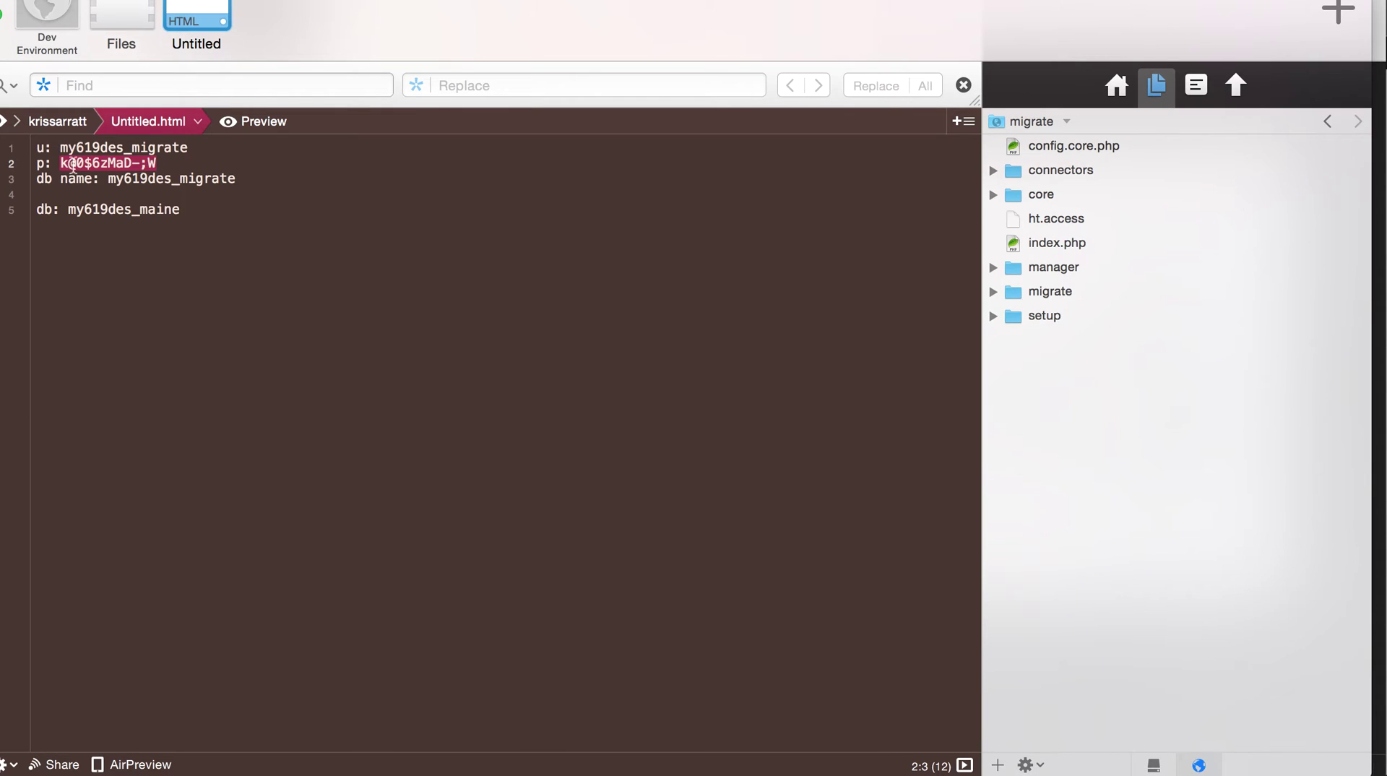
- Paste the saved database name over modx and review the three entered fields
left_click_drag(109, 177, 236, 178)
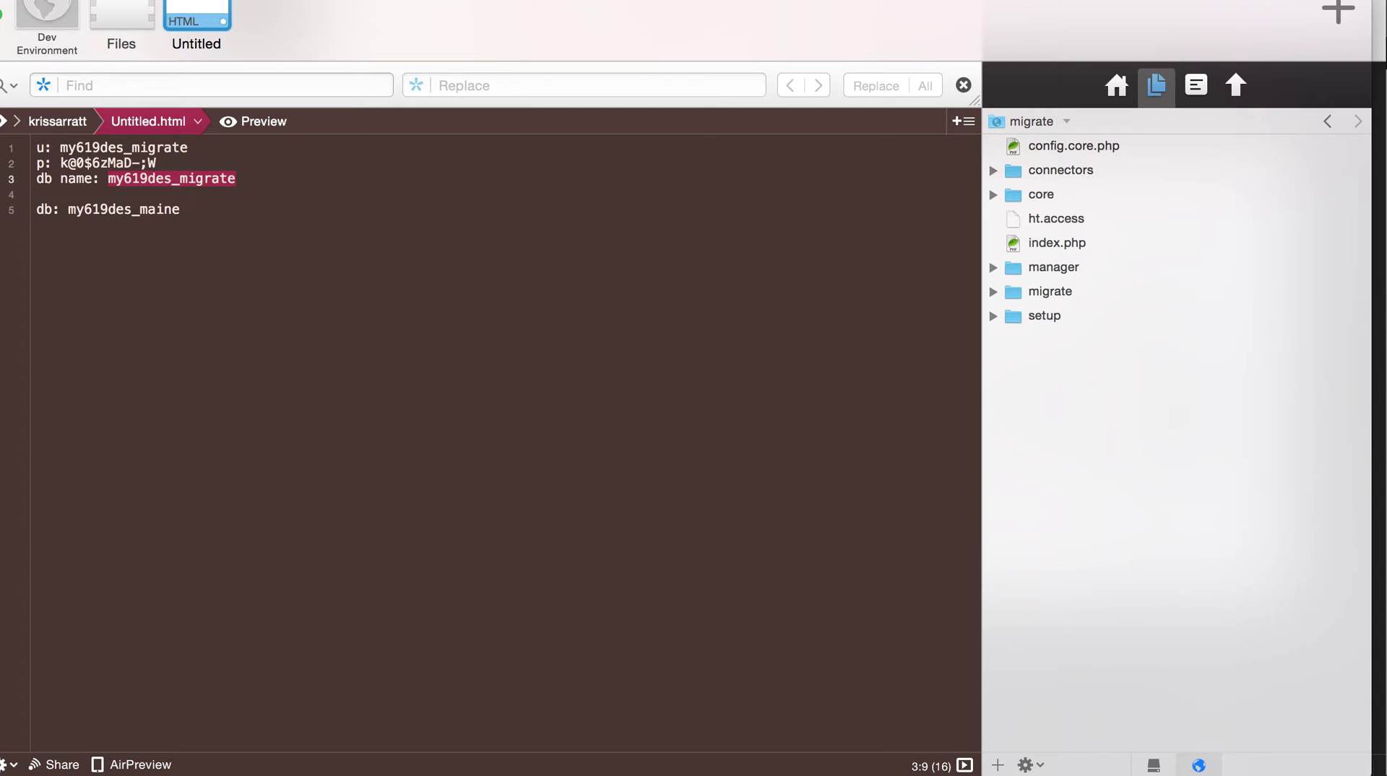
key("super+Tab")
key("super+v")
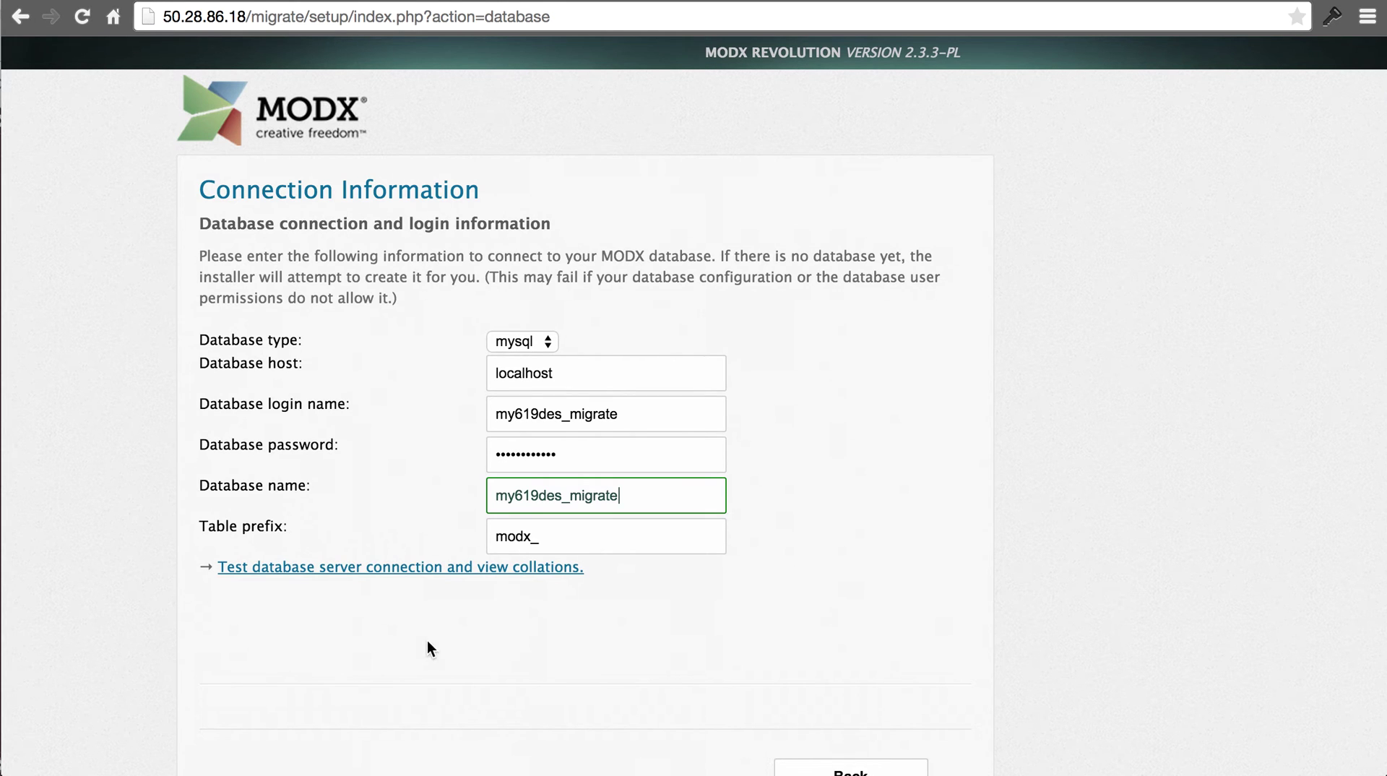
left_click(539, 416)
left_click(539, 453)
left_click(554, 494)
- Set the connection character set to utf8 and collation to utf8_bin, then test the database
left_click(479, 568)
scroll(838, 390, "down", 4)
scroll(838, 390, "down", 2)
left_click(571, 334)
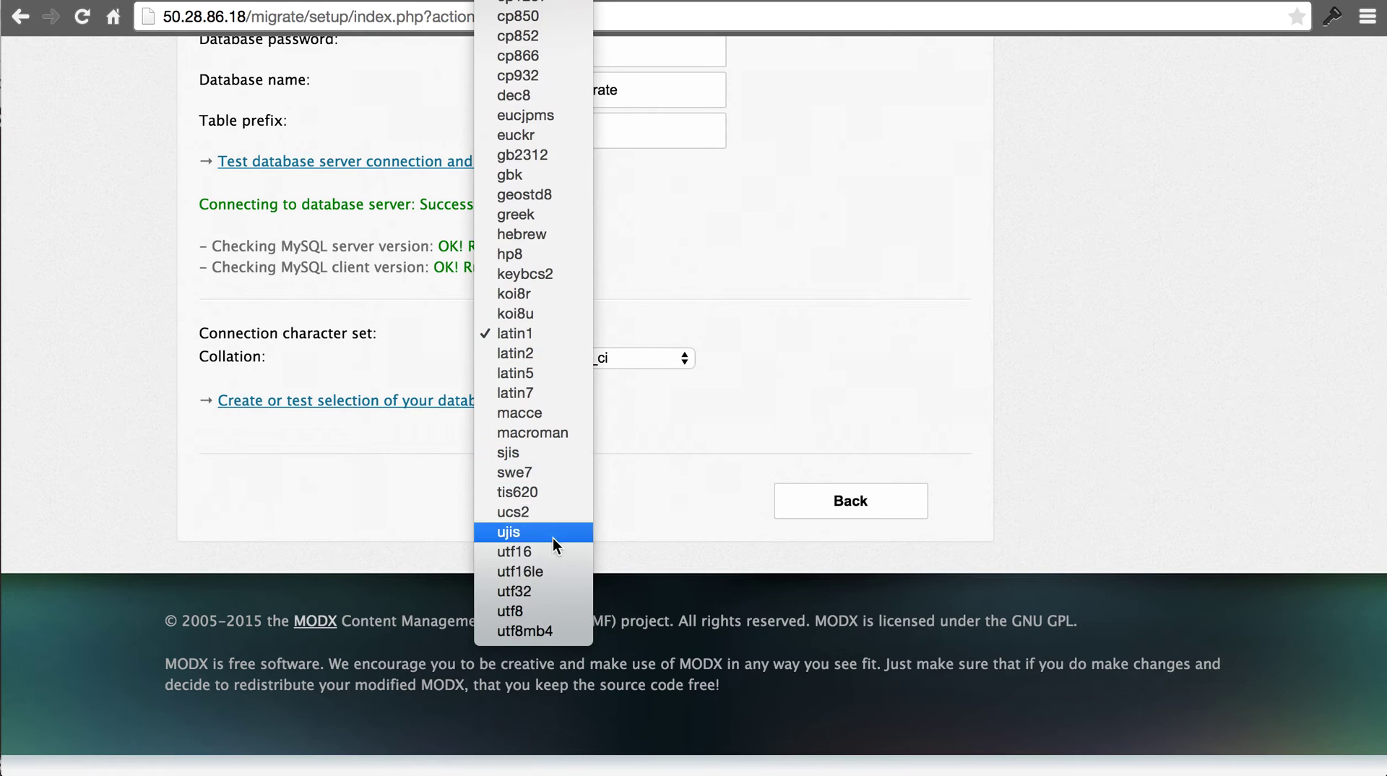
left_click(538, 611)
left_click(640, 356)
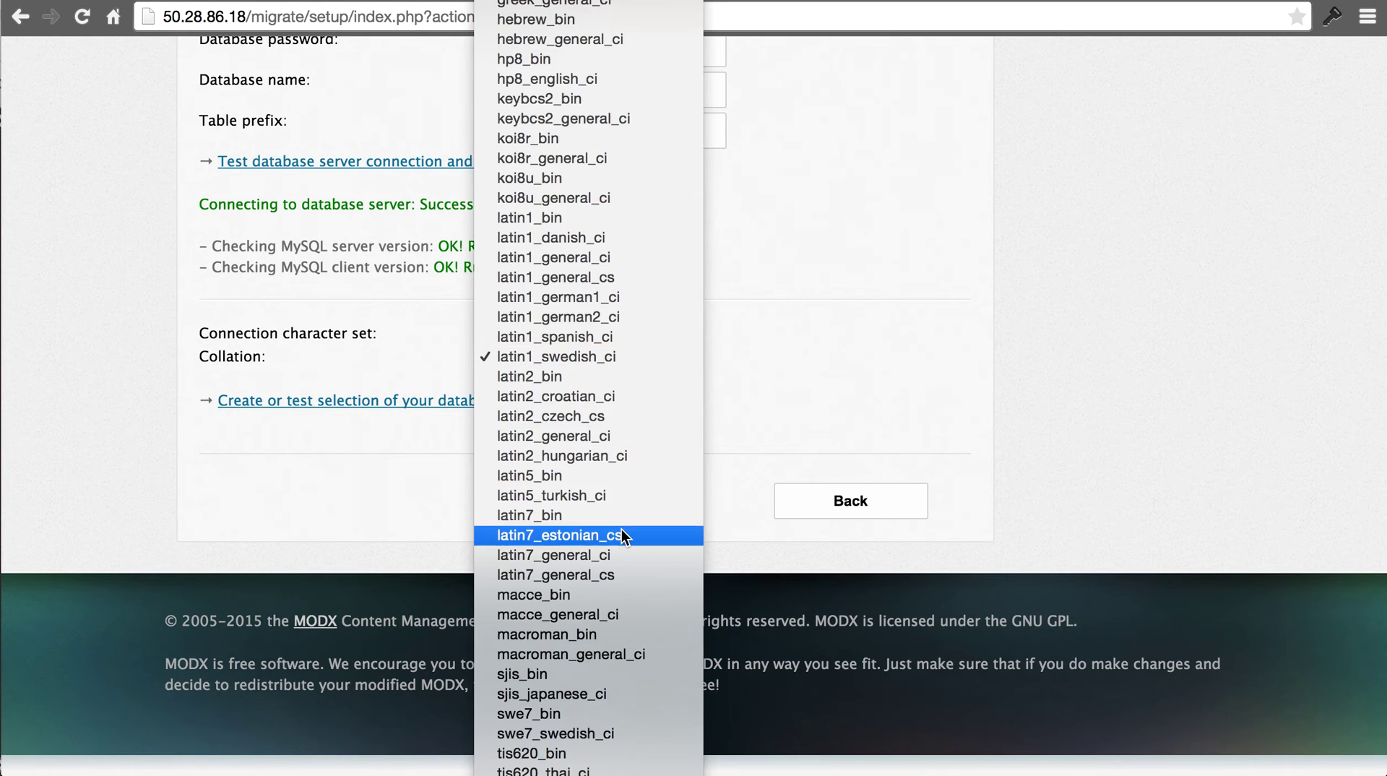
scroll(622, 536, "down", 10)
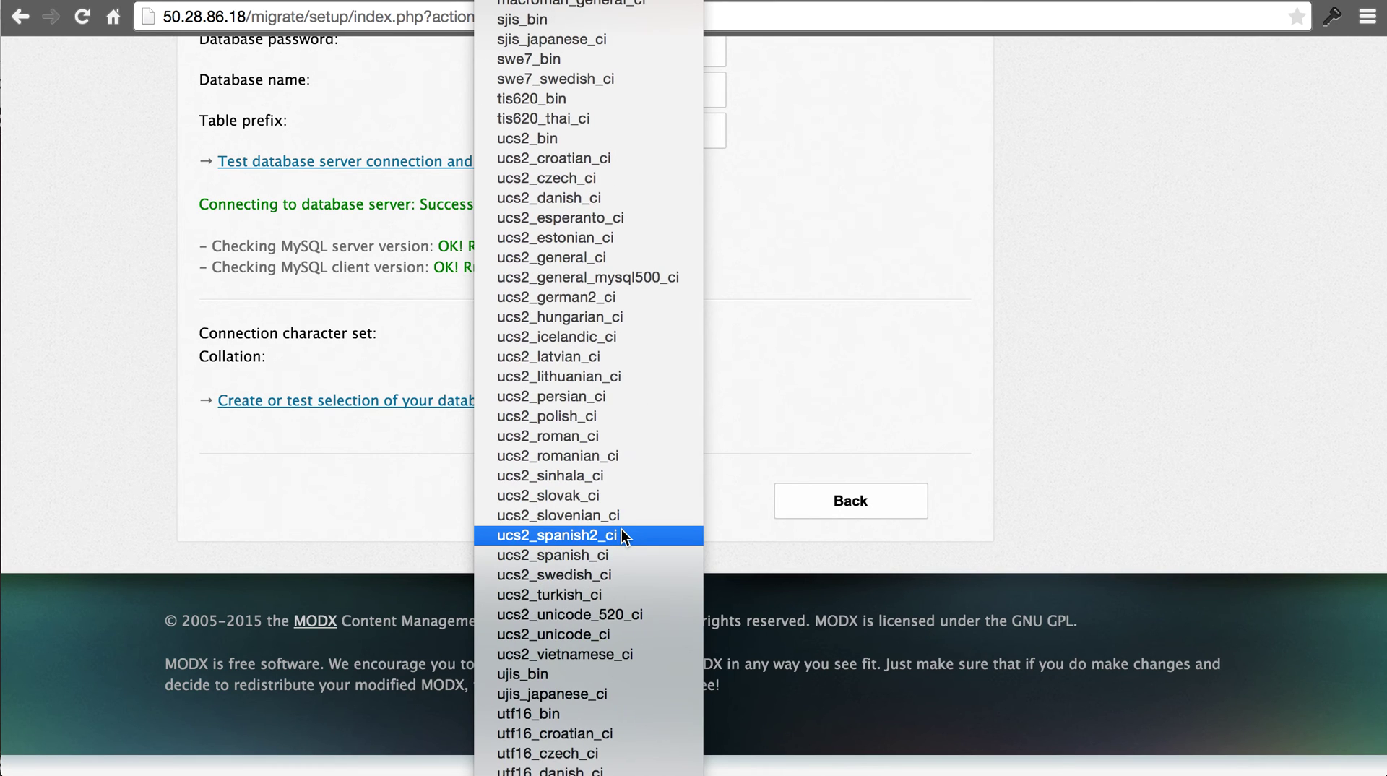
scroll(622, 536, "down", 20)
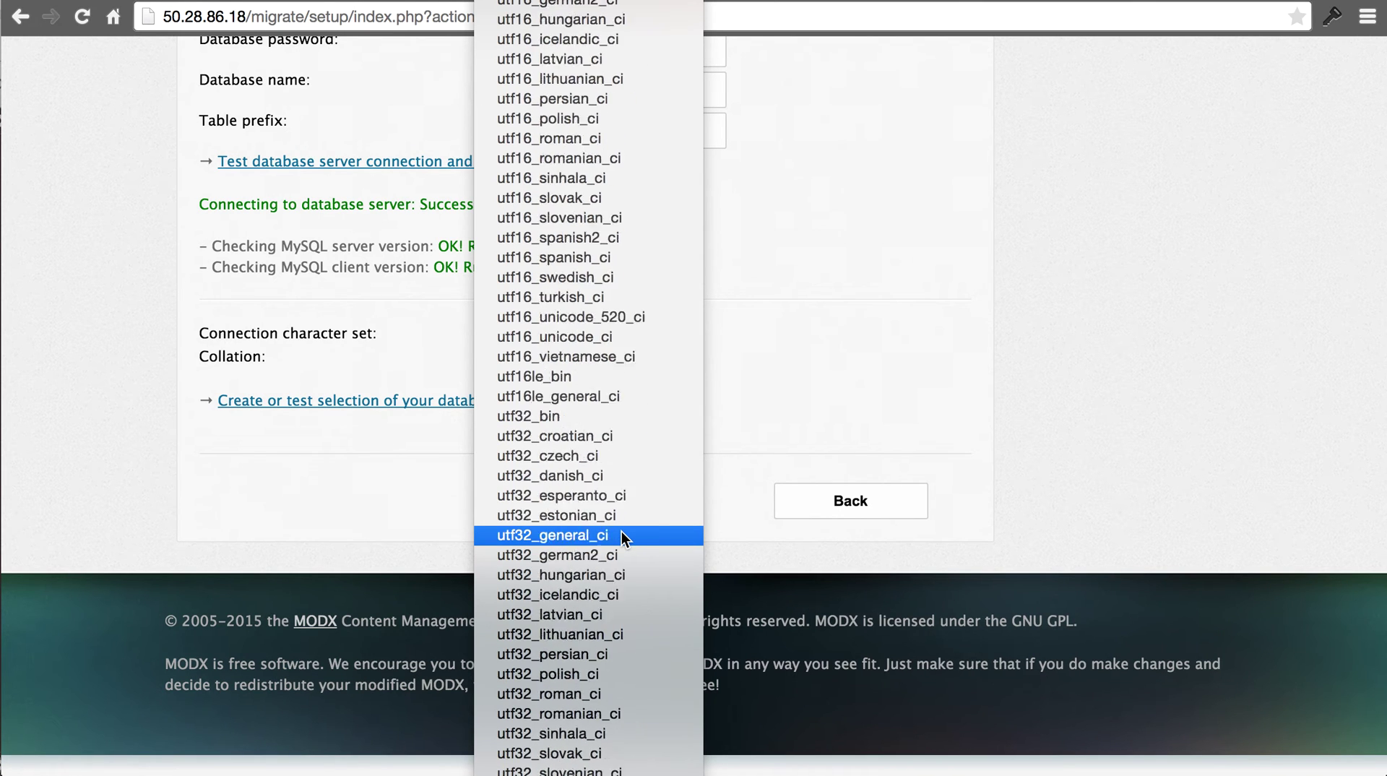
scroll(621, 534, "up", 6)
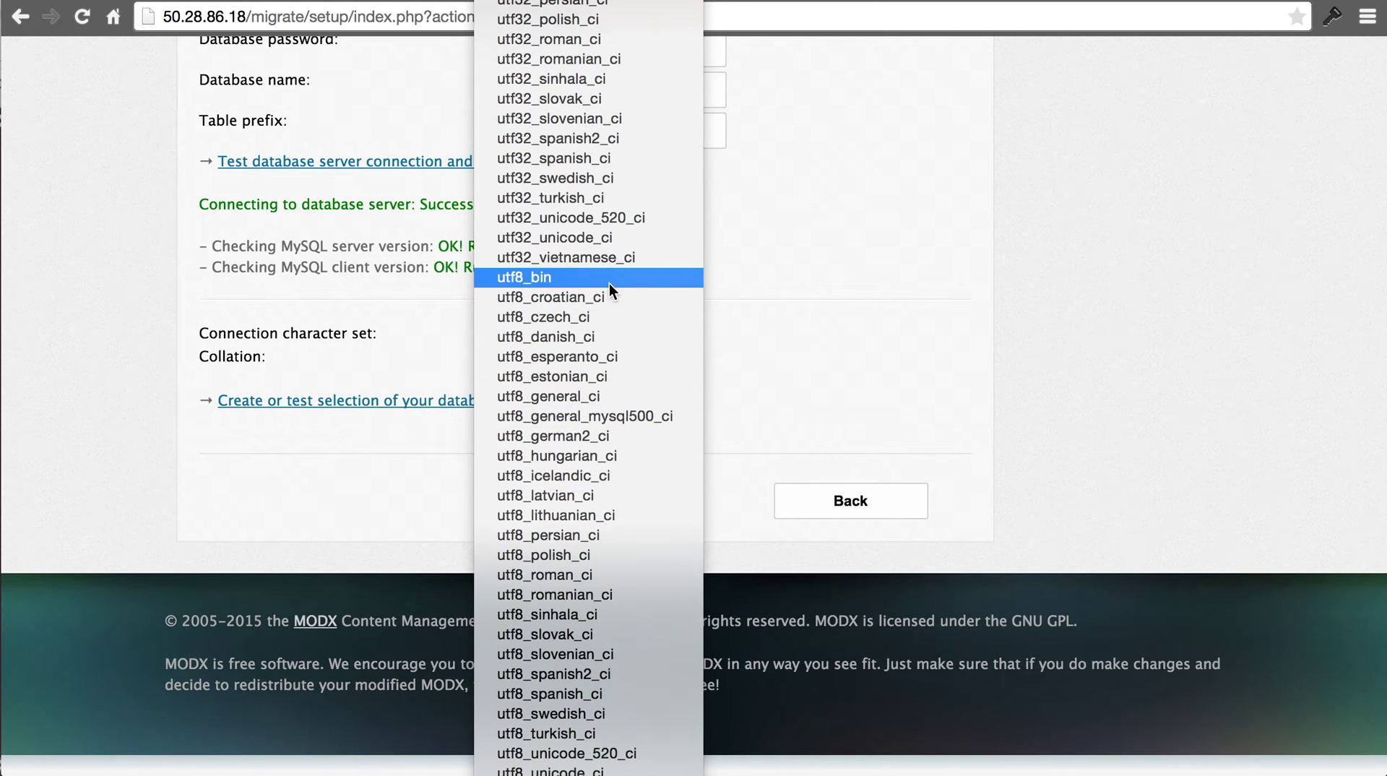
left_click(609, 279)
left_click(477, 400)
- Enter admin username admin, the administrator's email and password, and continue to the summary
scroll(739, 463, "down", 5)
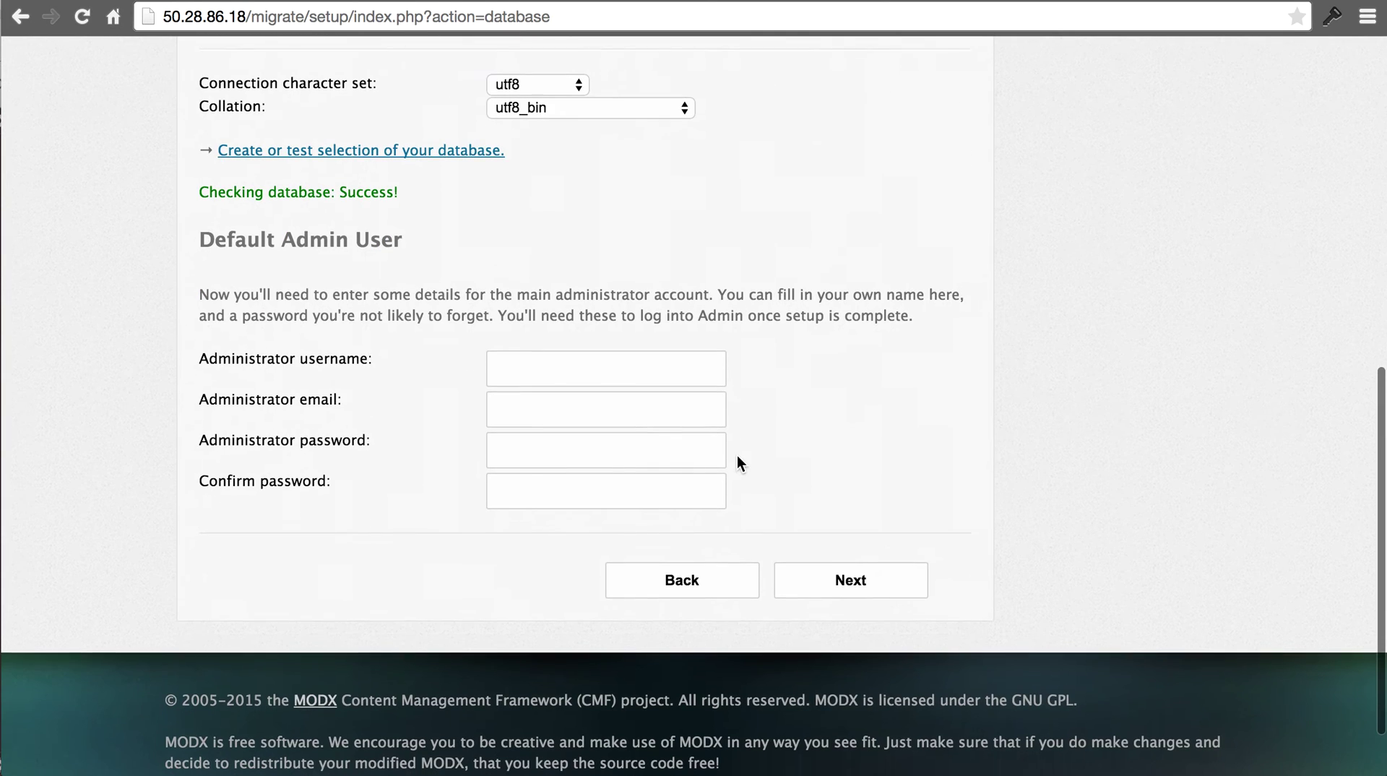
left_click(584, 371)
type("admin")
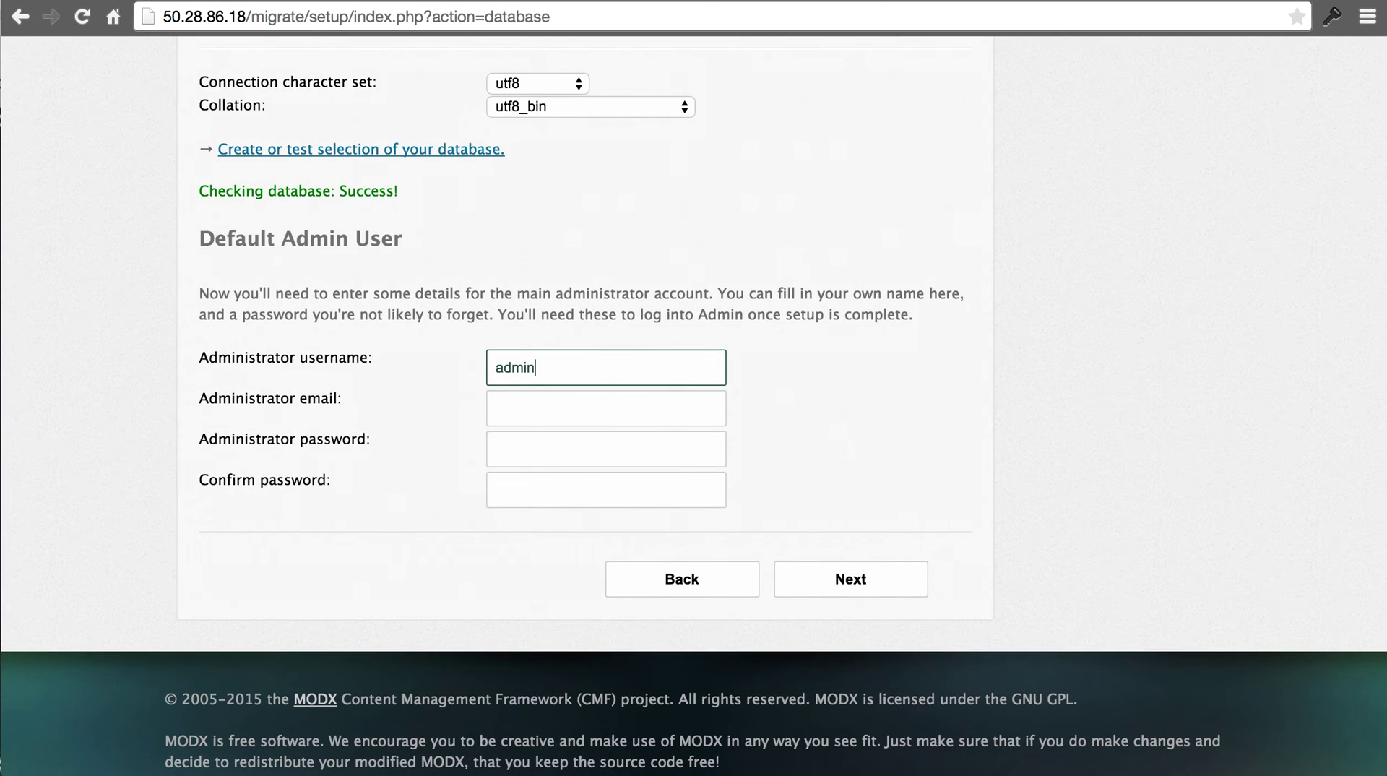
key("Tab")
type("kris")
key("Down")
key("Return")
key("Tab")
type("••••••")
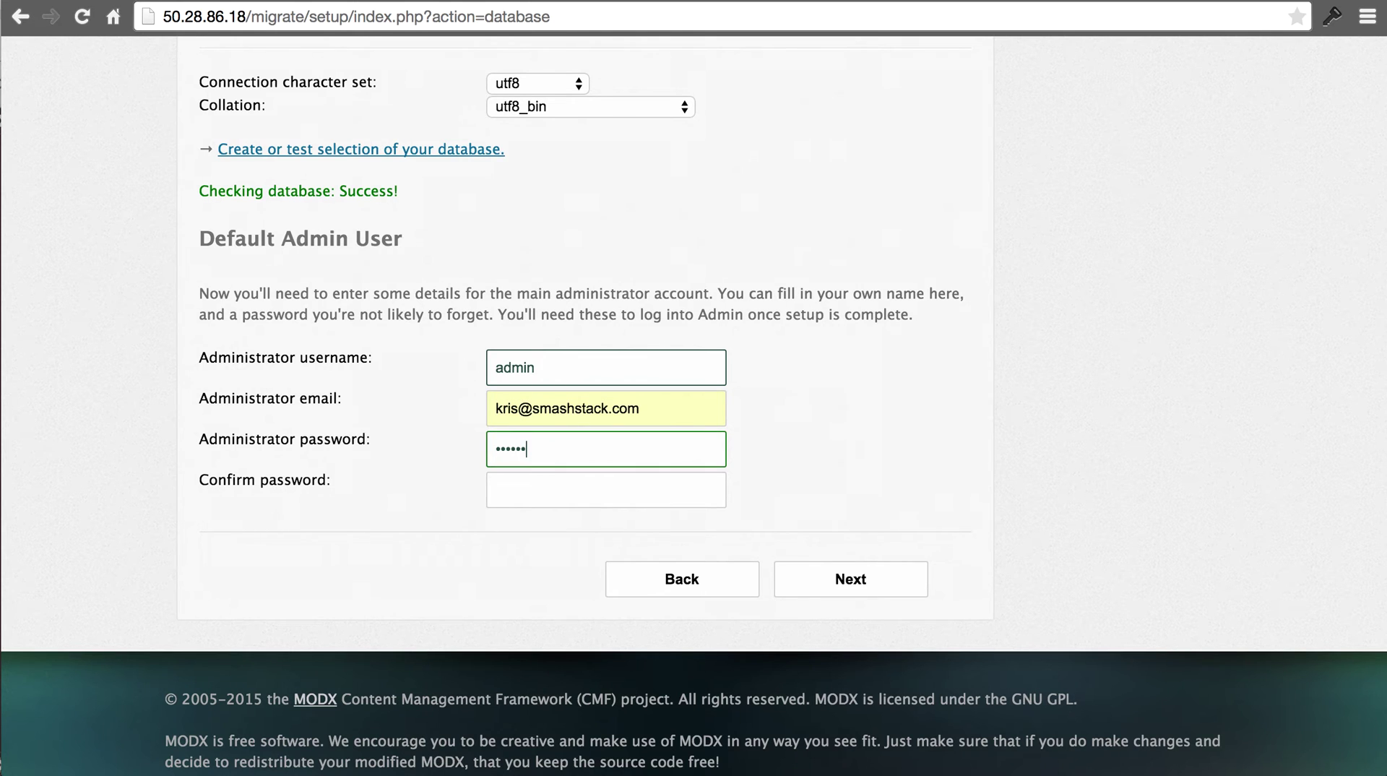
key("Tab")
type("••••••")
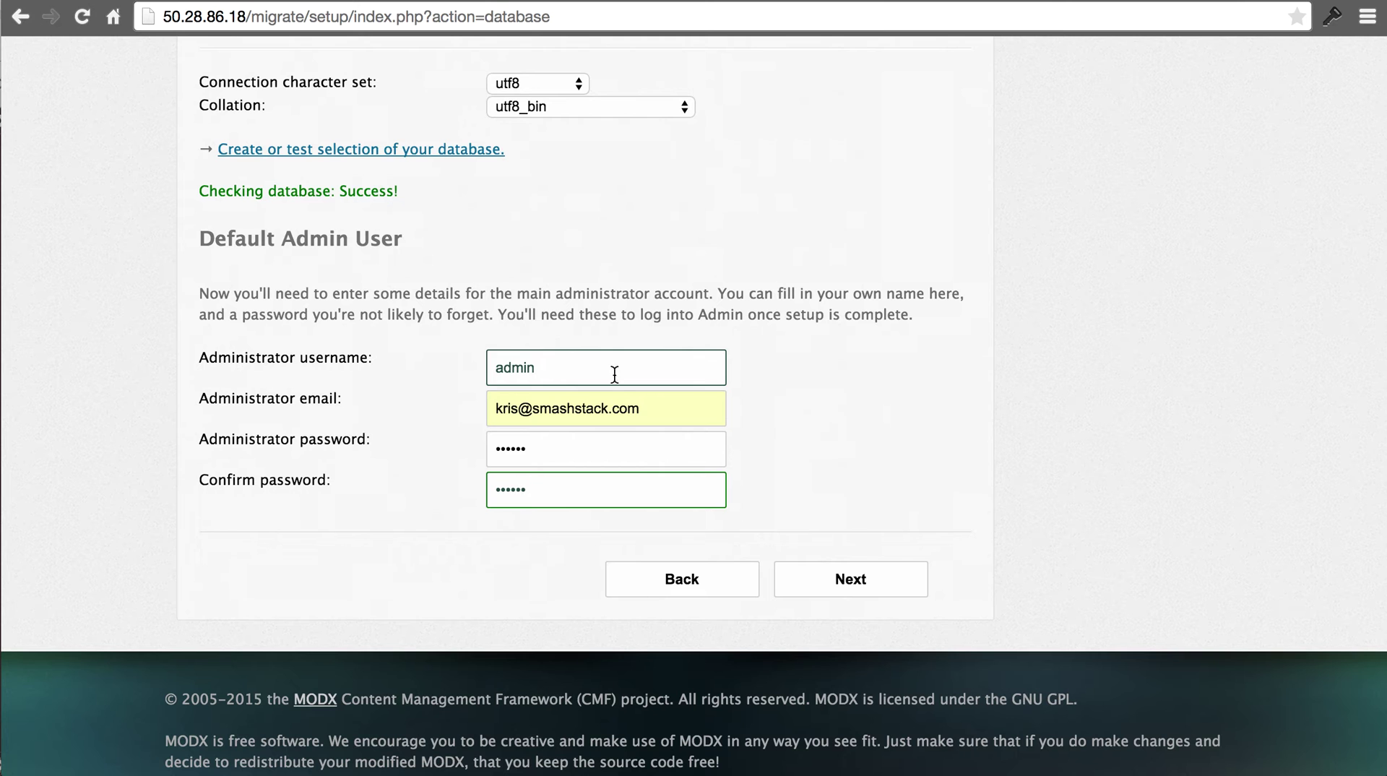
left_click(835, 575)
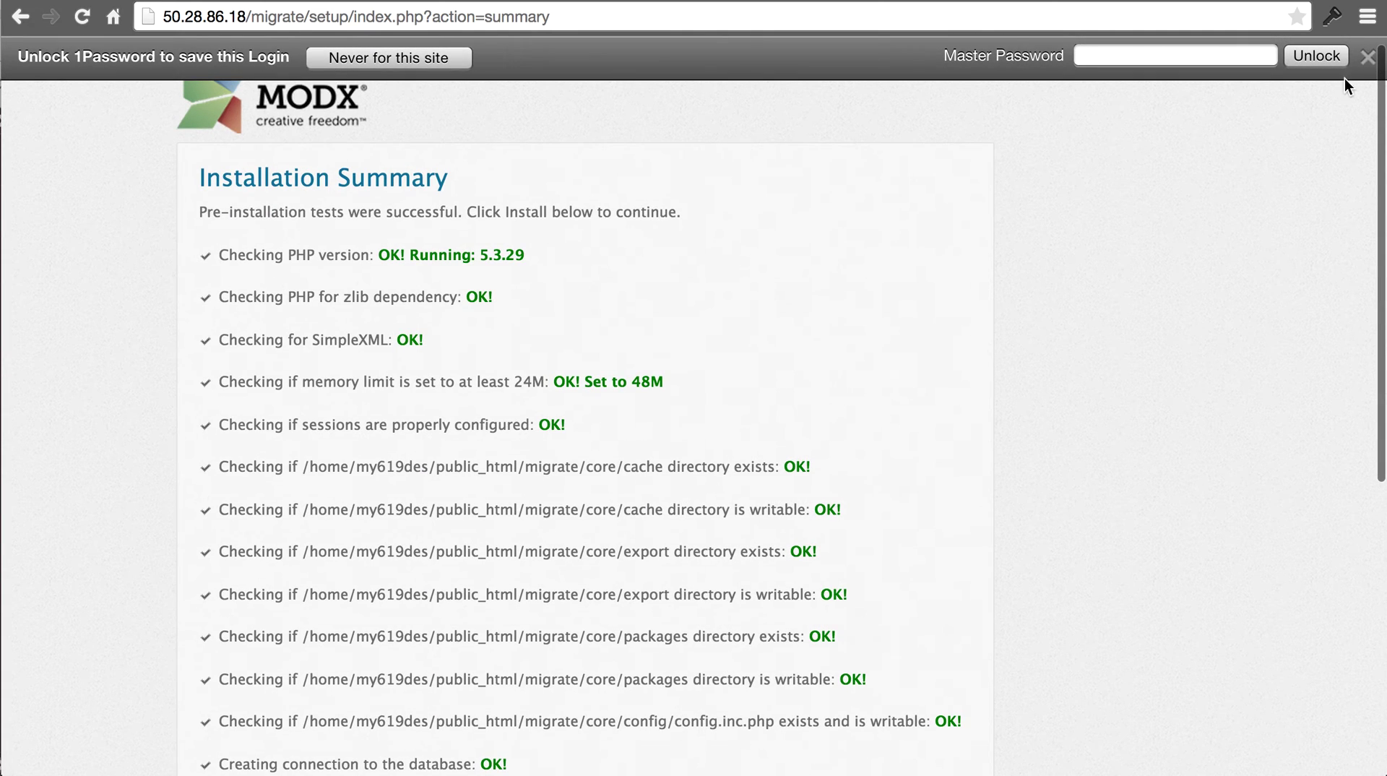
- Run the core installation, continue to the thank-you page, and proceed to the manager login
scroll(912, 307, "down", 3)
scroll(913, 306, "down", 5)
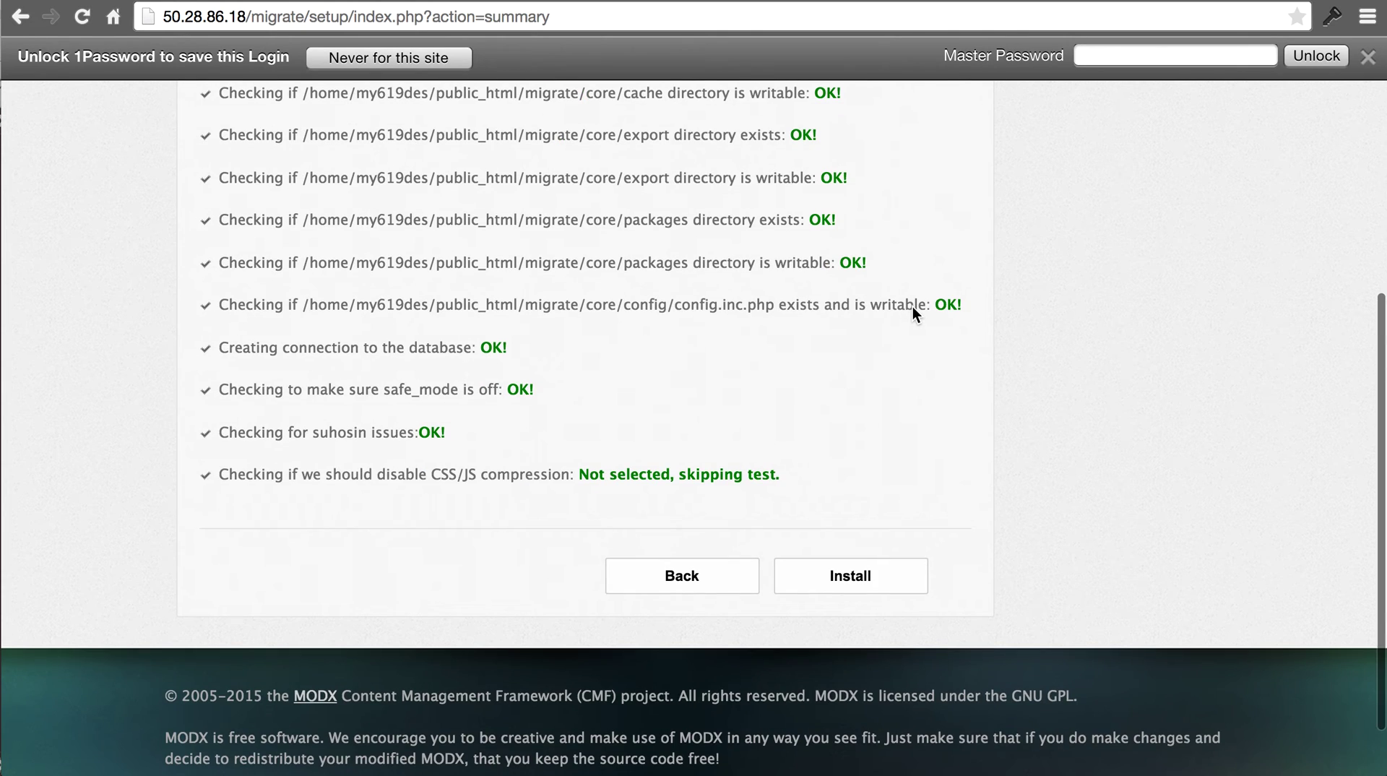
left_click(860, 568)
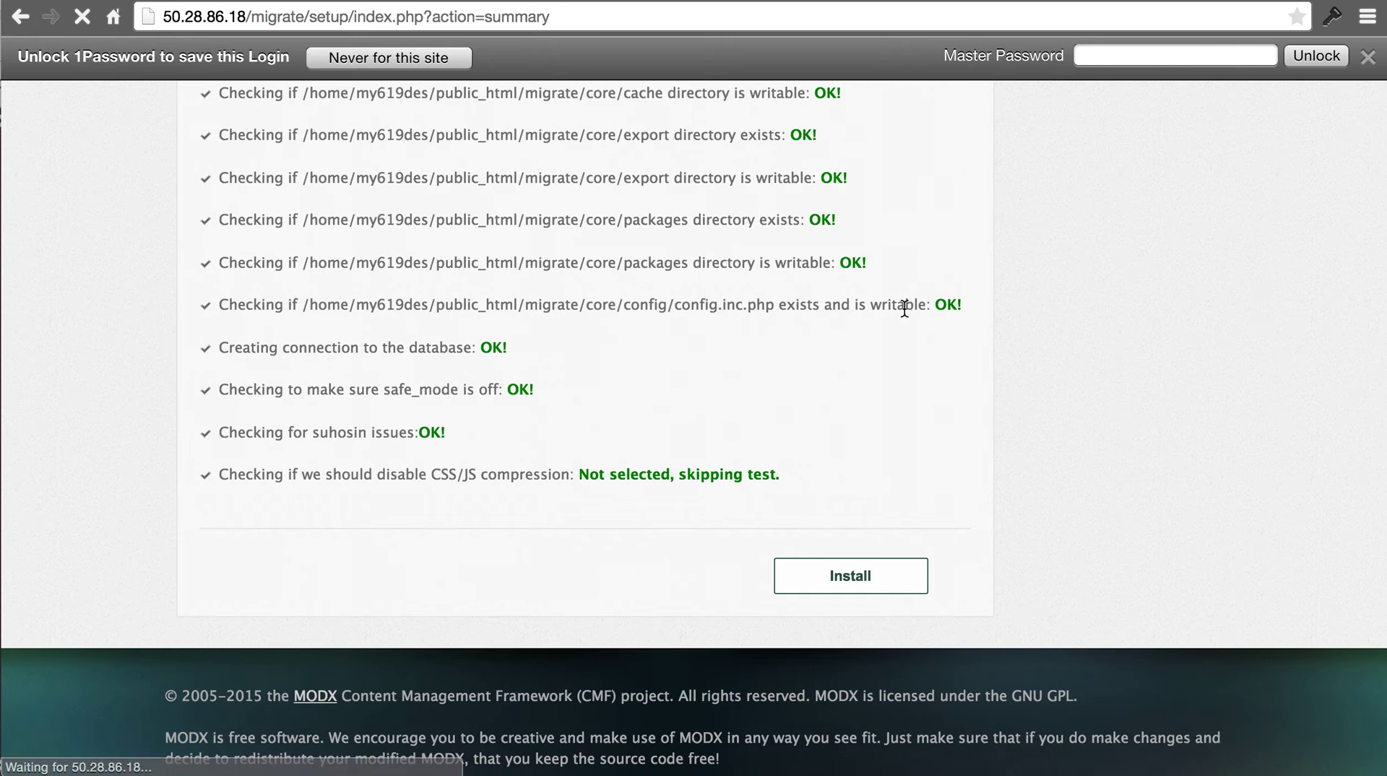
left_click(1367, 56)
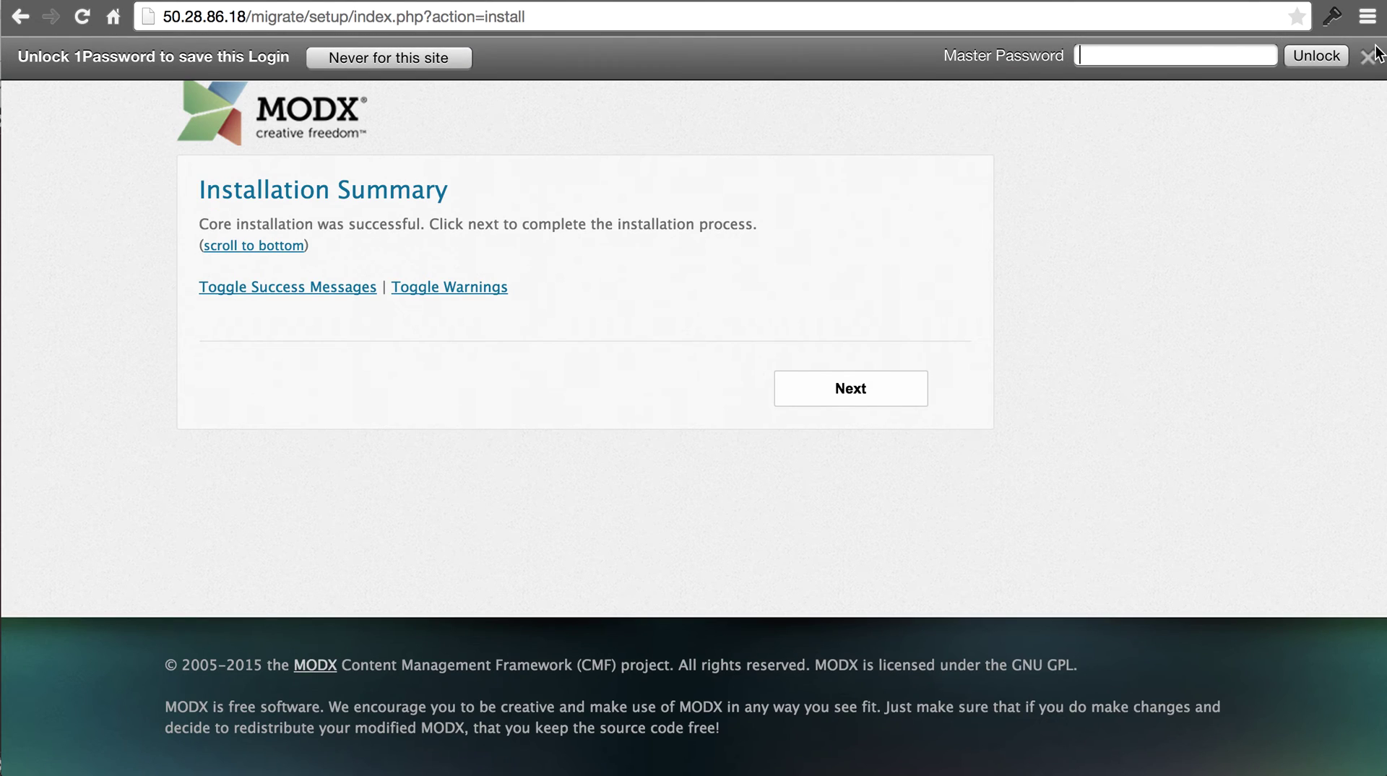
left_click(885, 401)
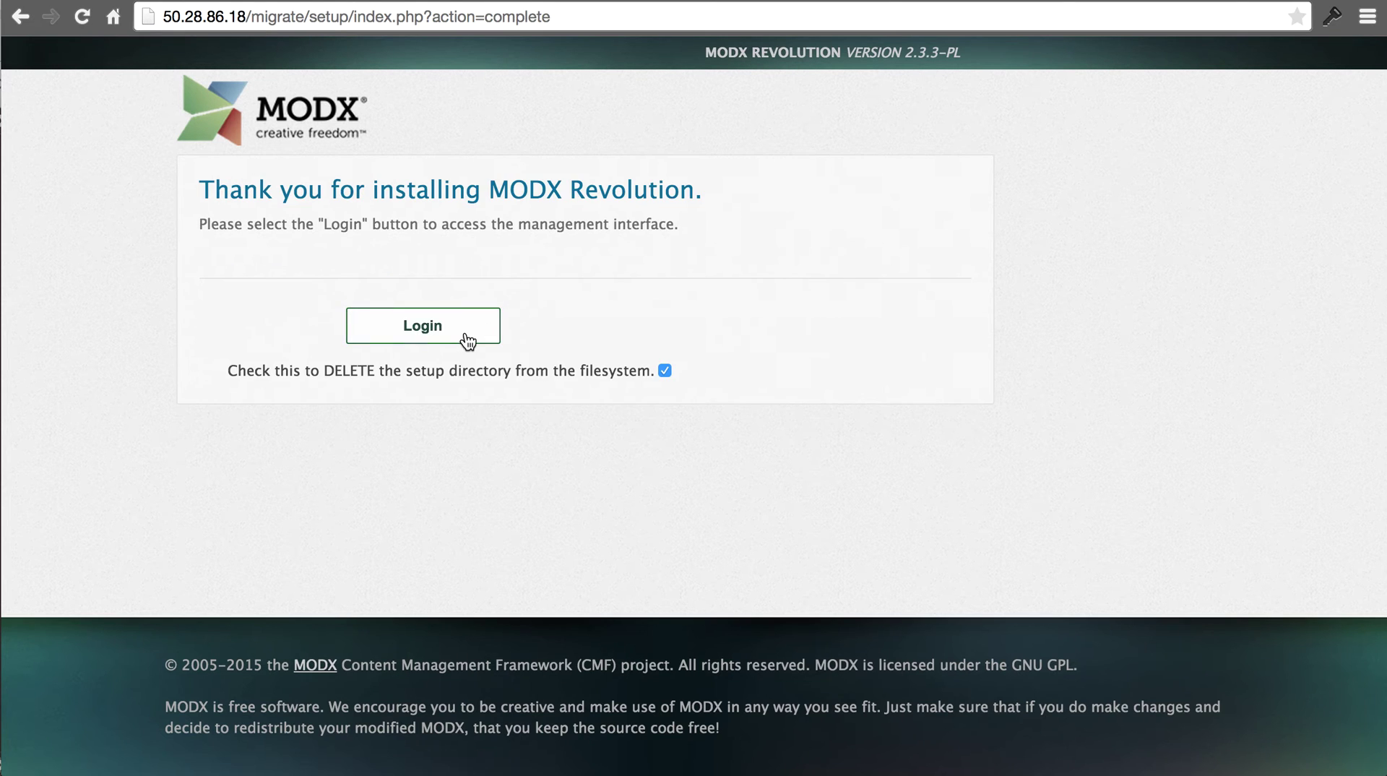
left_click(466, 334)
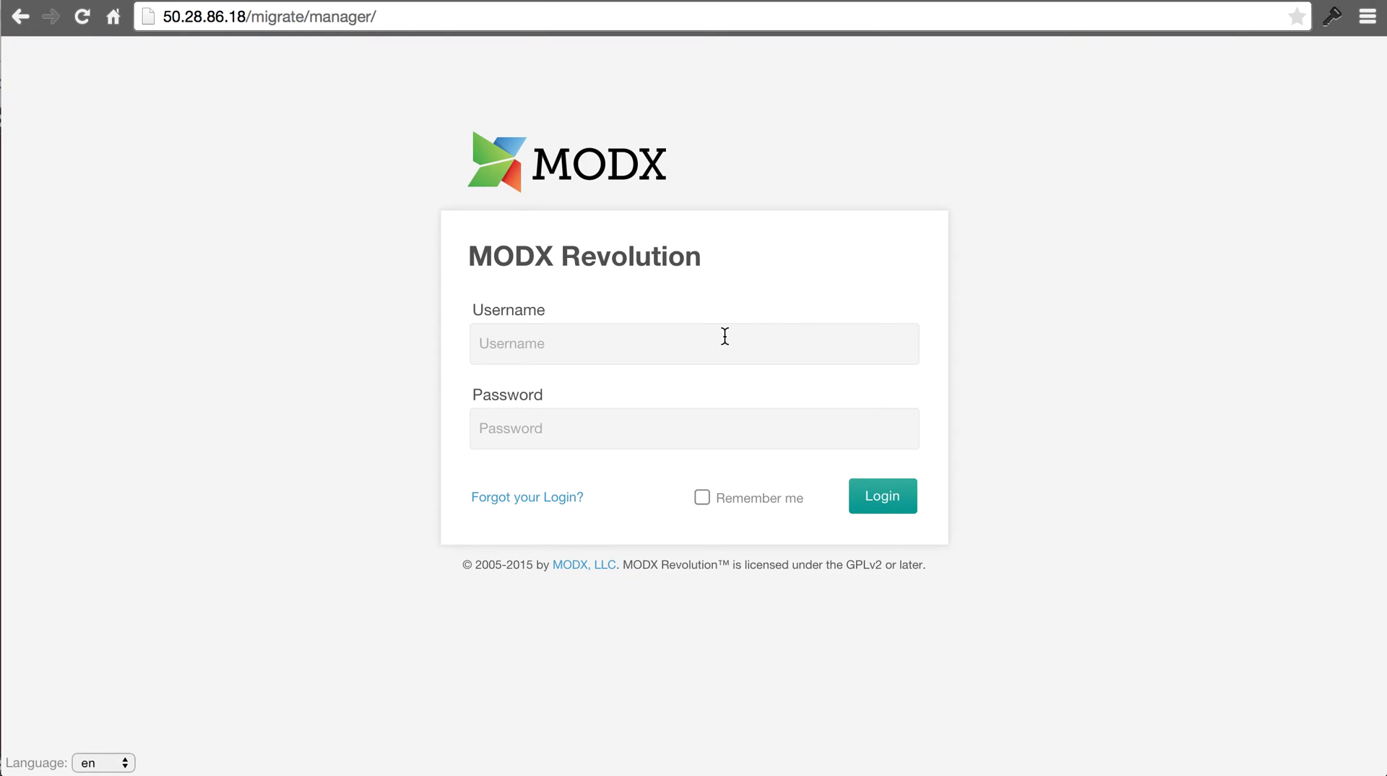
- Log into the MODX manager as admin with the account password
left_click(715, 339)
type("admin")
key("Tab")
type("•••••")
key("BackSpace")
key("BackSpace")
key("BackSpace")
key("BackSpace")
key("BackSpace")
type("•")
key("BackSpace")
type("••••••")
left_click(892, 499)
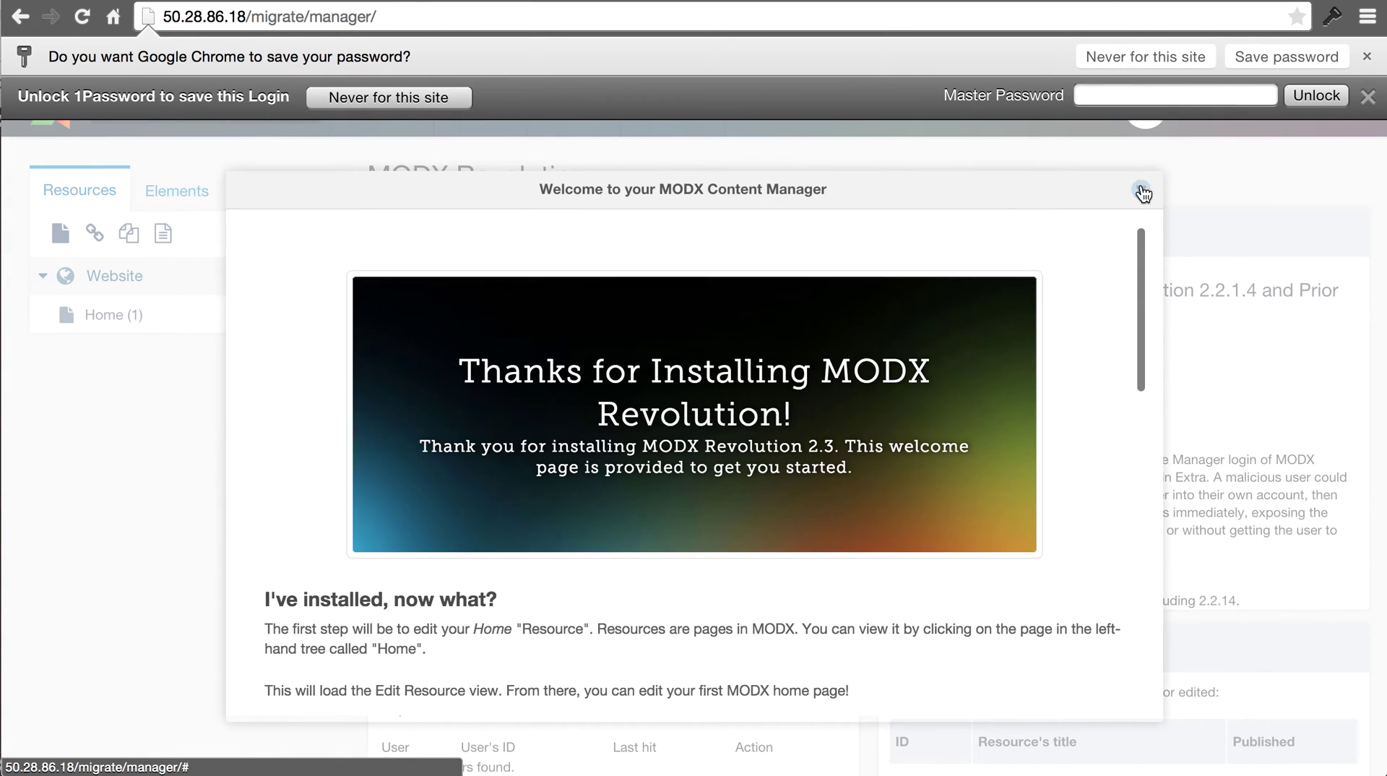
- Close the welcome window, search Download Extras for TinyMCE, and download TinyMCE Rich Text Editor
left_click(1138, 192)
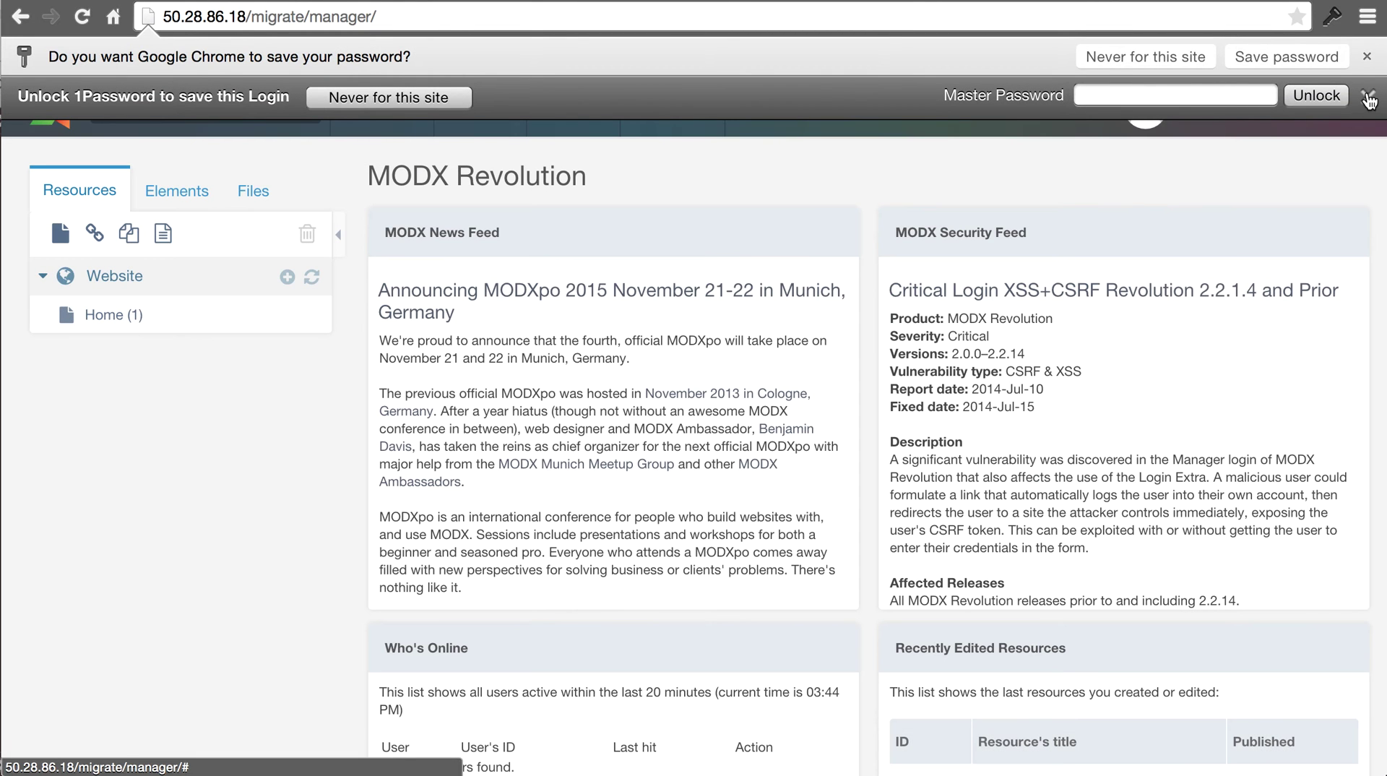
left_click(1315, 57)
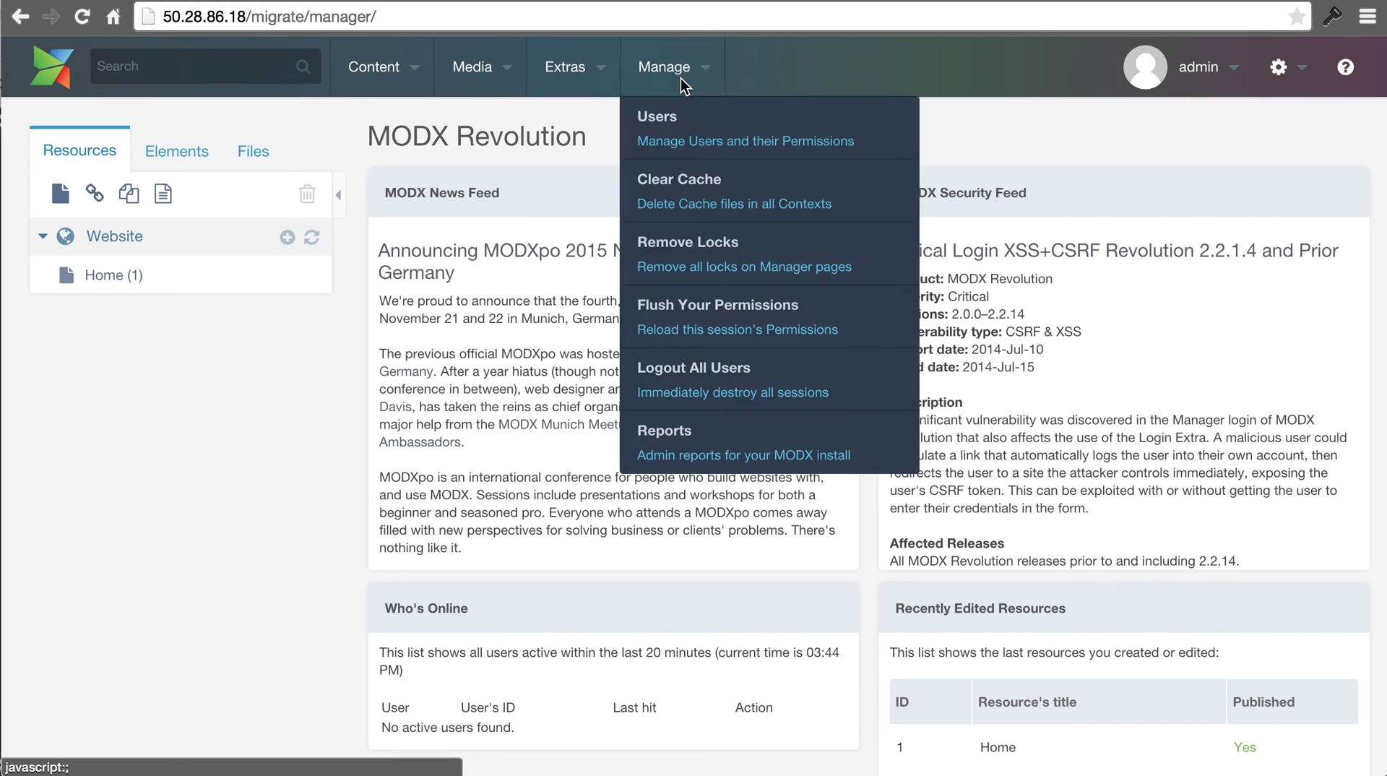
mouse_move(578, 76)
left_click(581, 118)
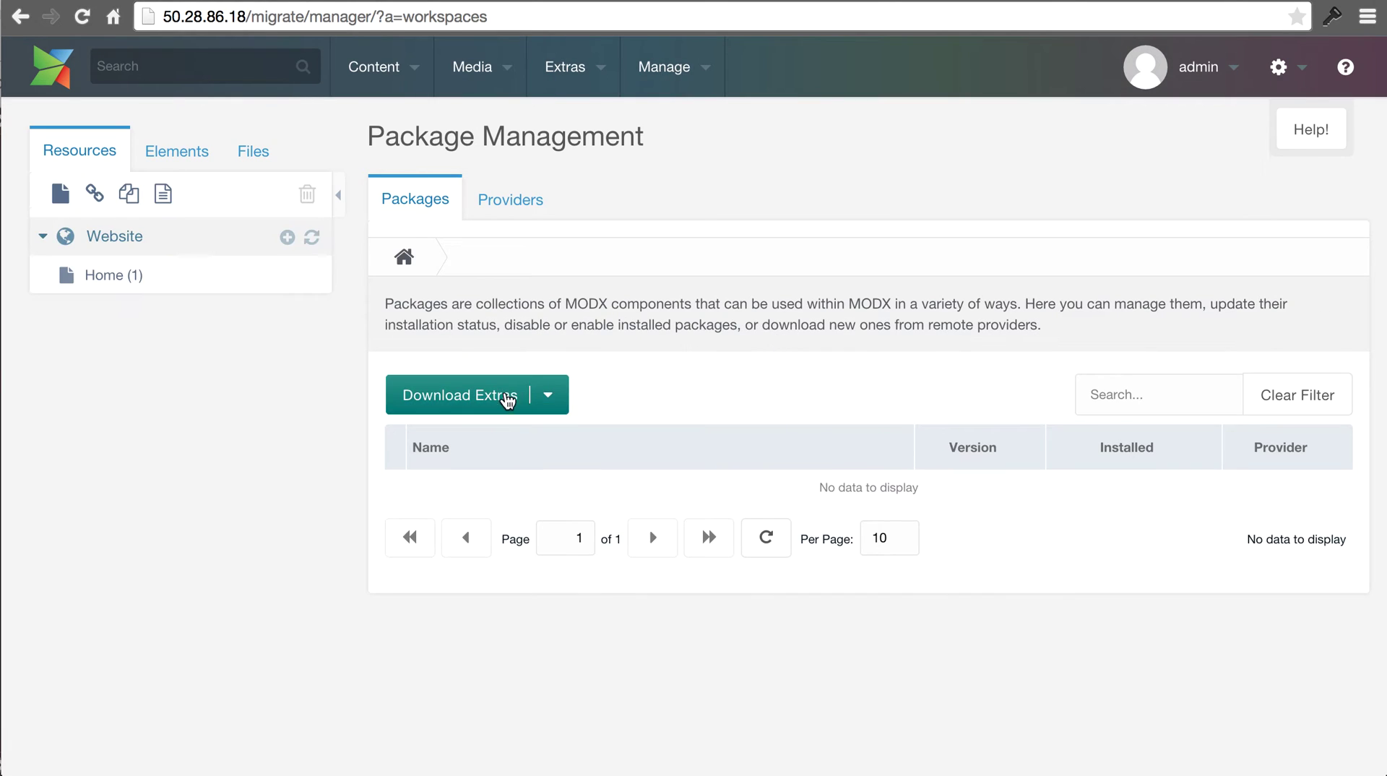
left_click(507, 399)
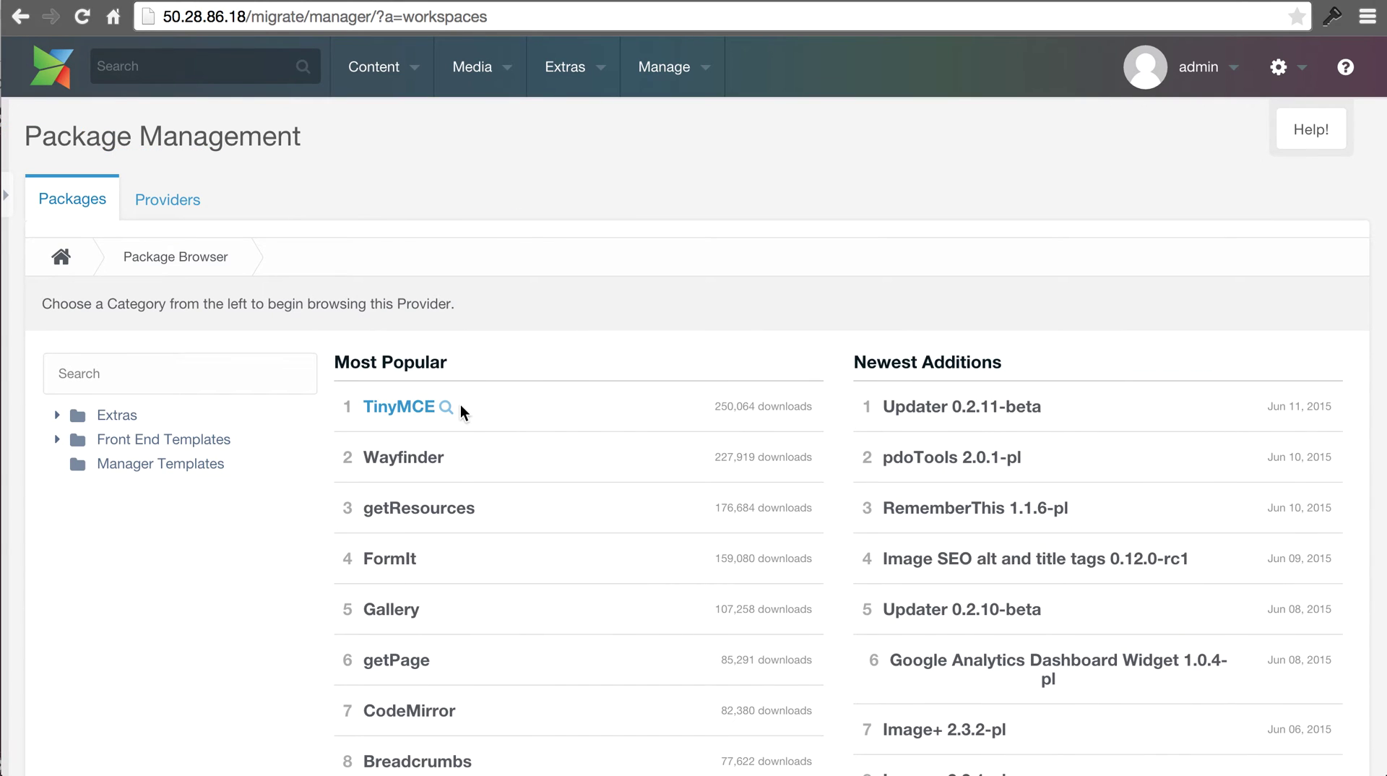
left_click(446, 406)
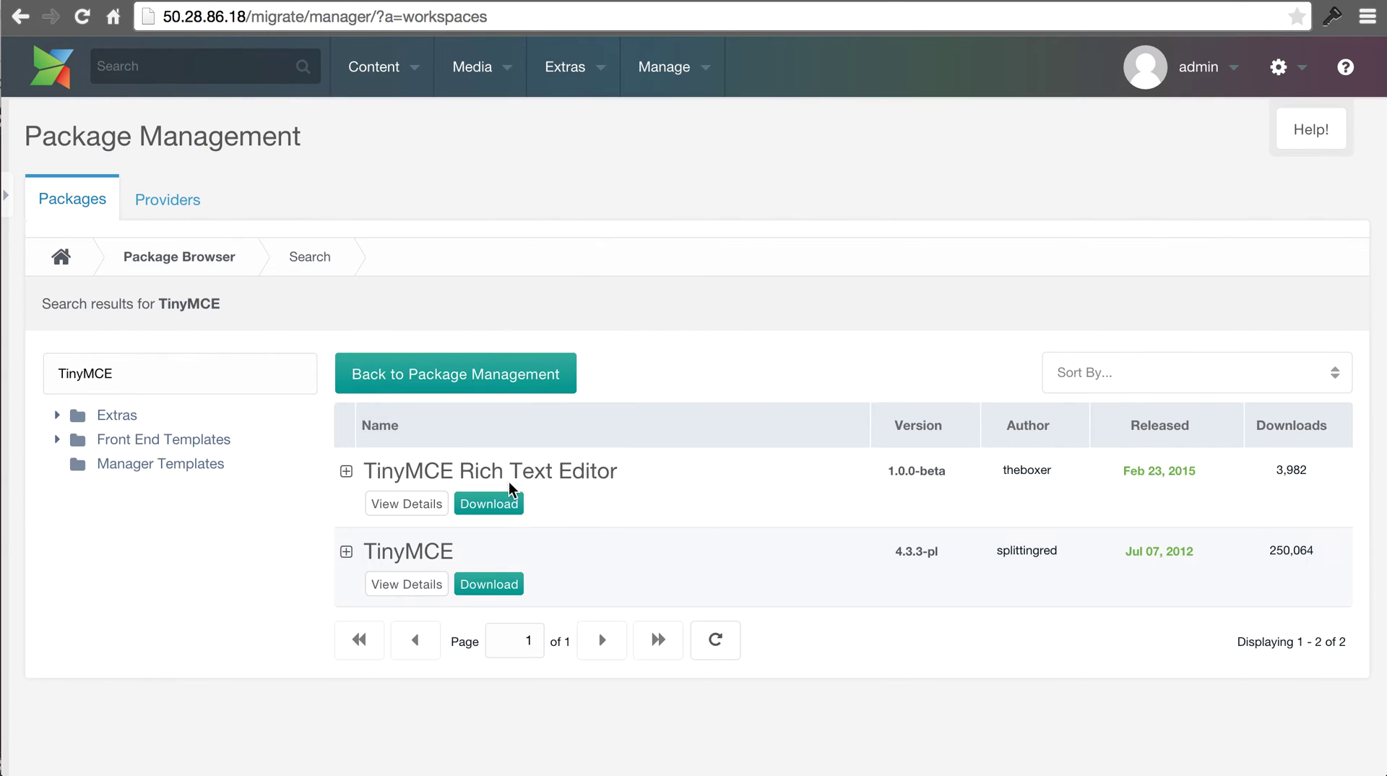
left_click(489, 504)
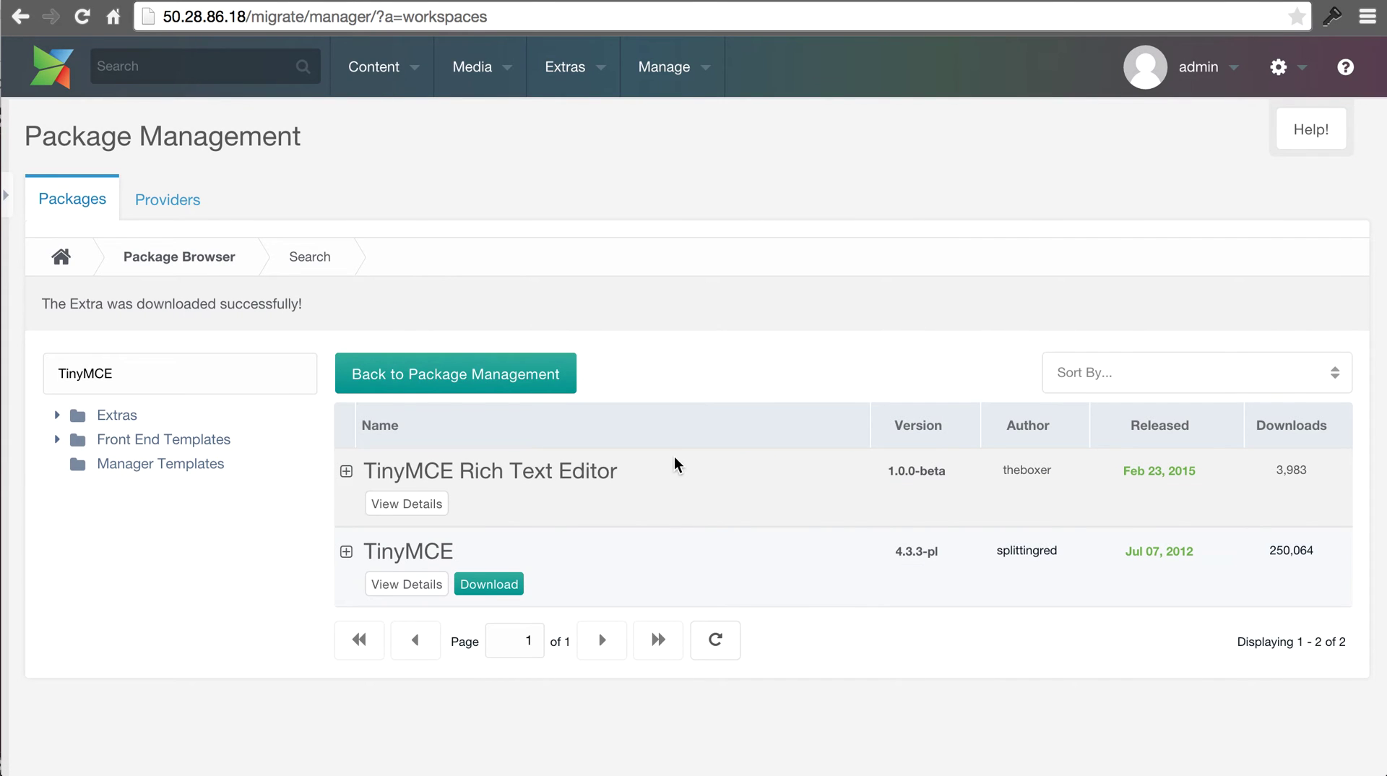
left_click(503, 382)
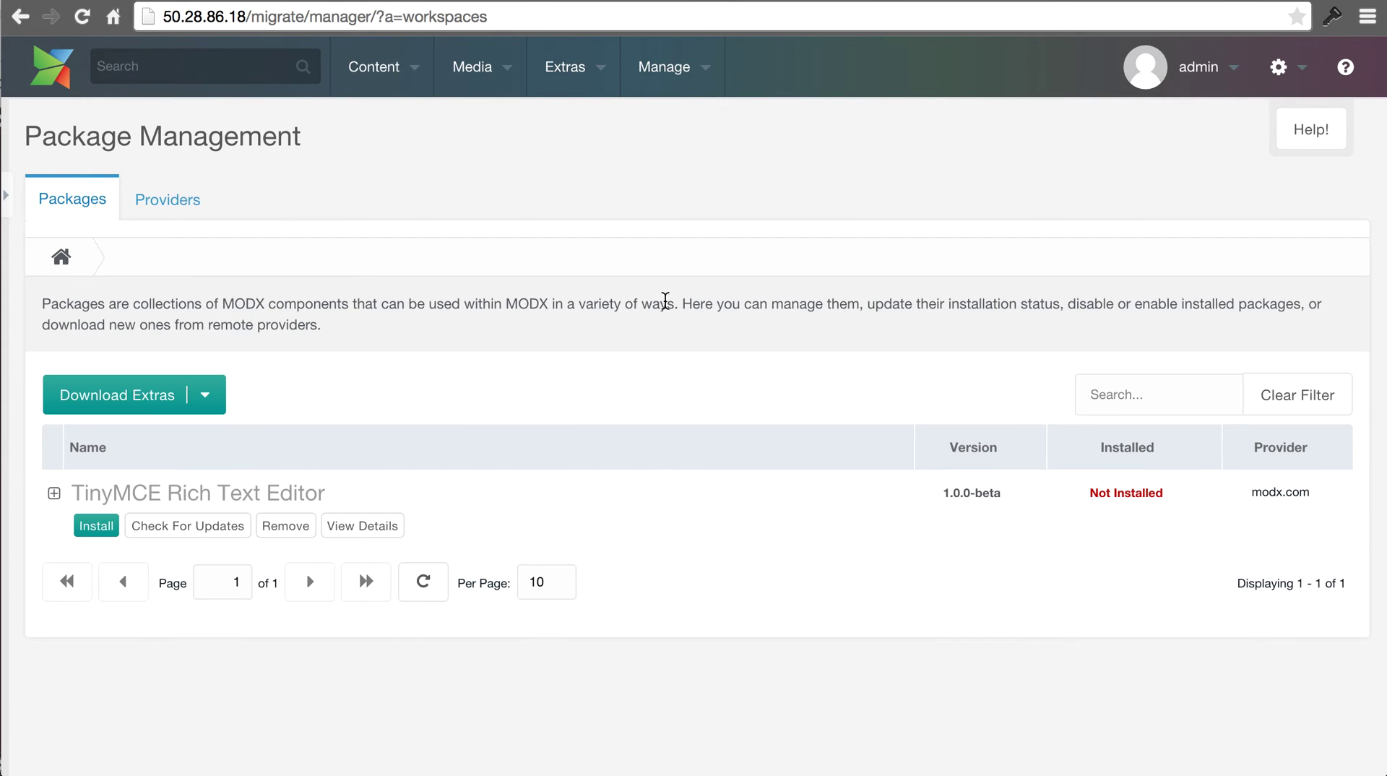
- Install TinyMCE Rich Text Editor from Package Management, then open and close the Home resource
left_click(57, 264)
mouse_move(559, 59)
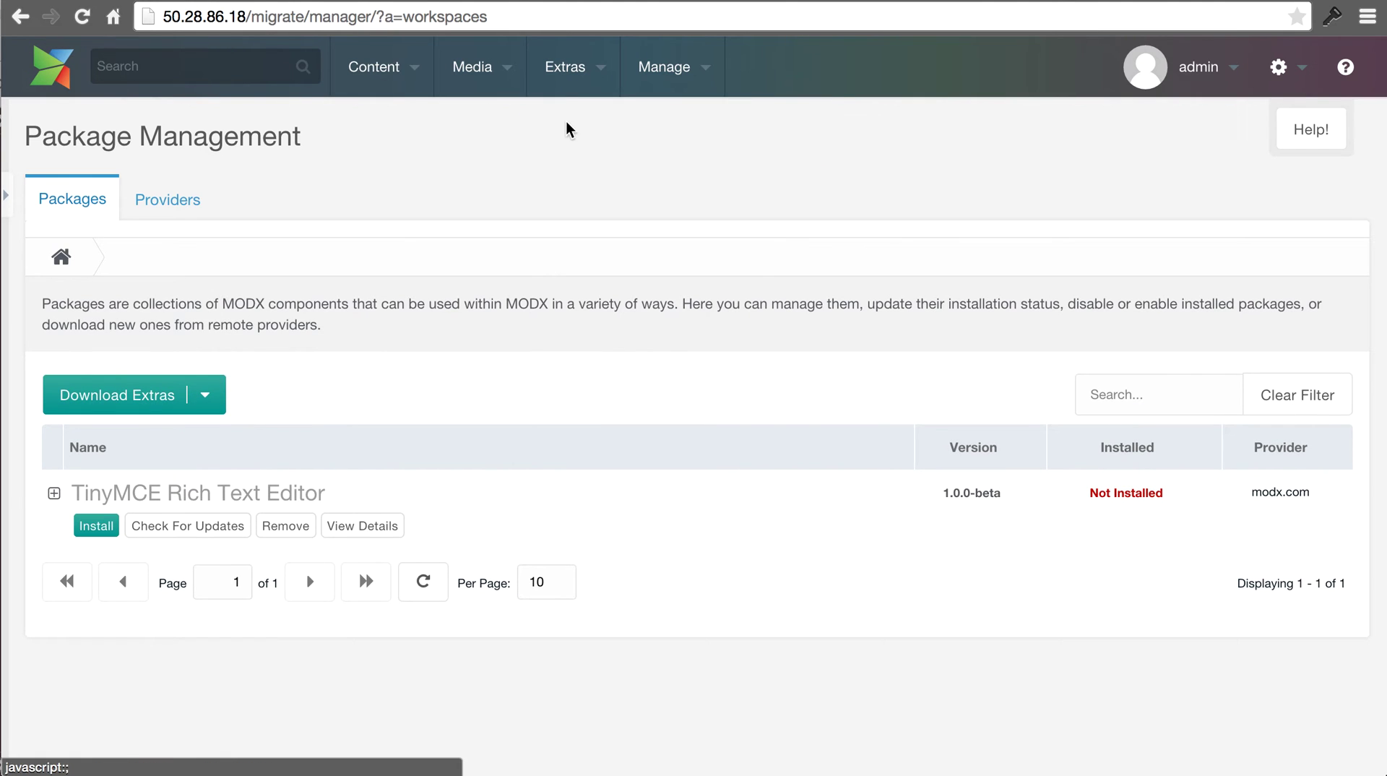
left_click(583, 135)
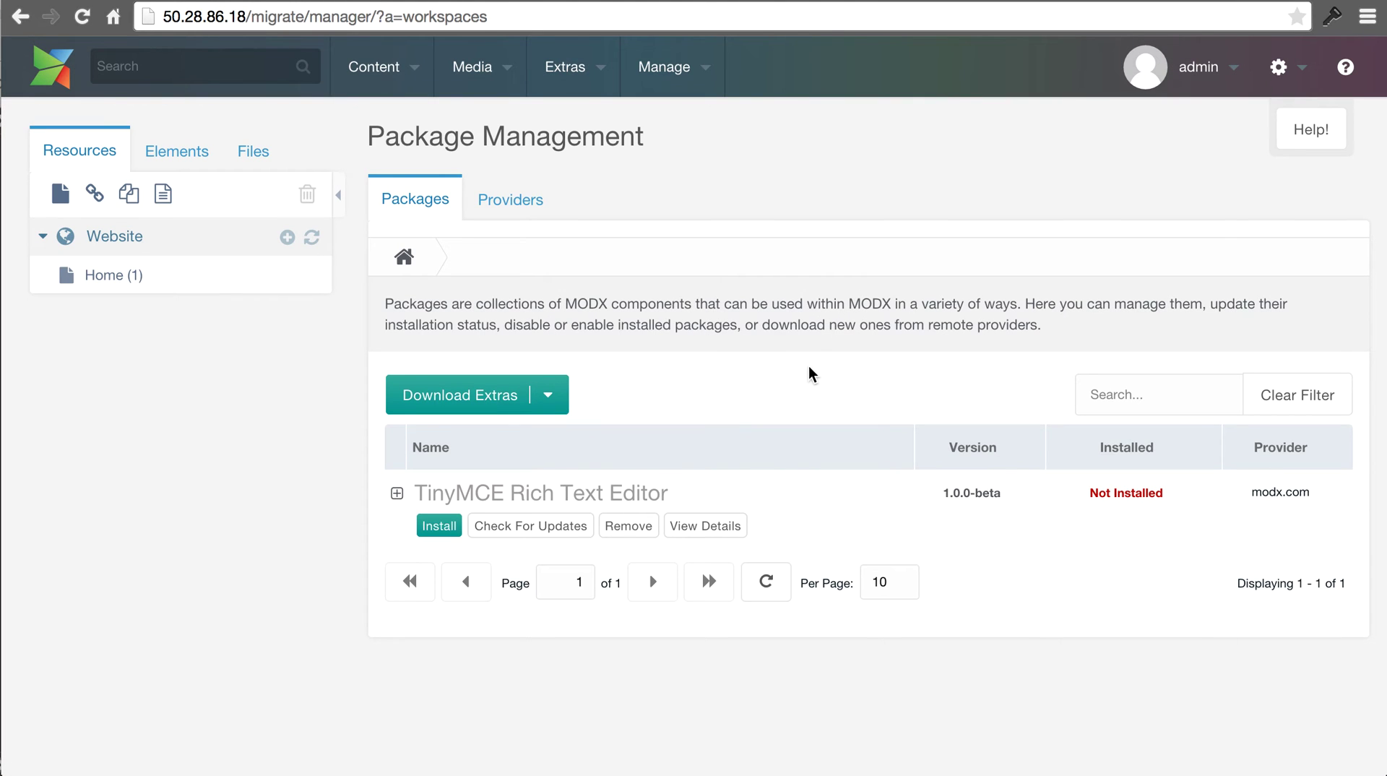
left_click(433, 526)
left_click(1315, 539)
left_click(977, 599)
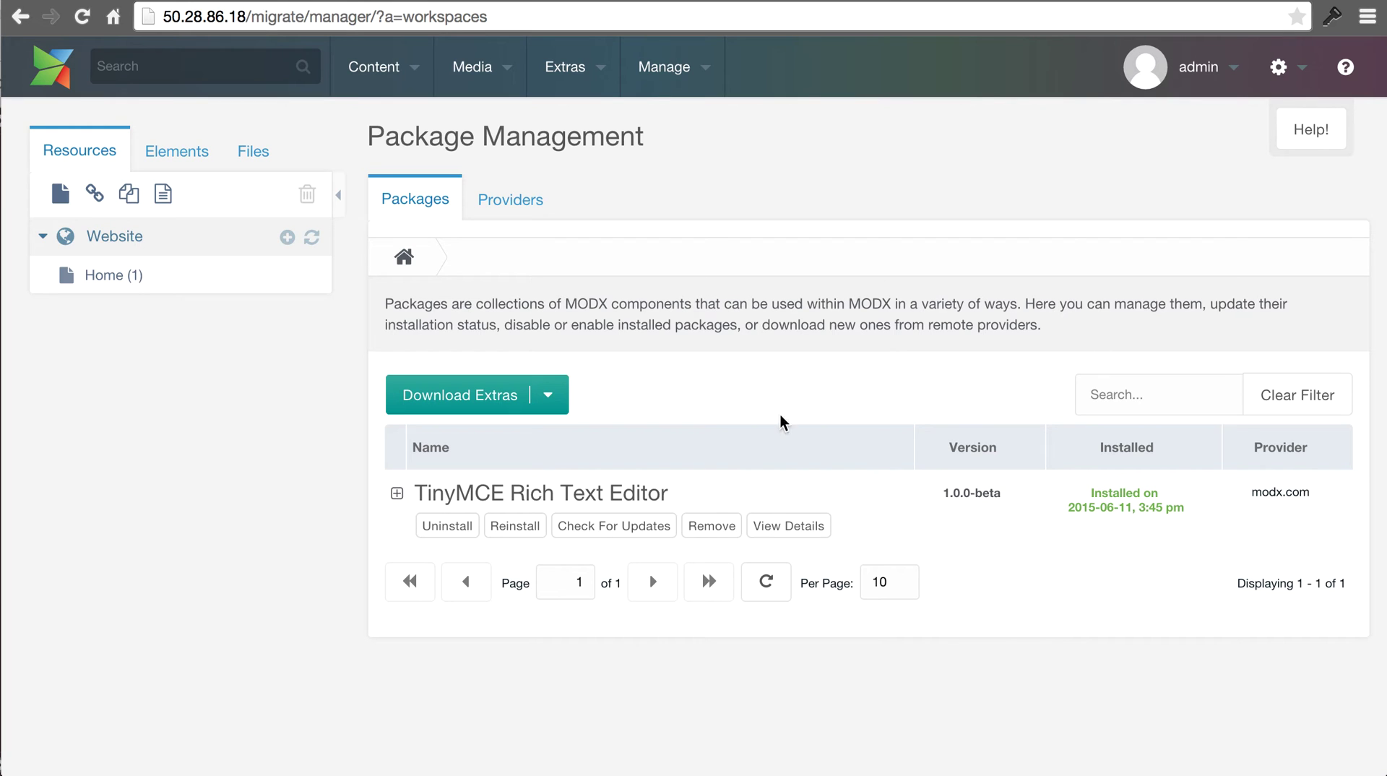
left_click(131, 275)
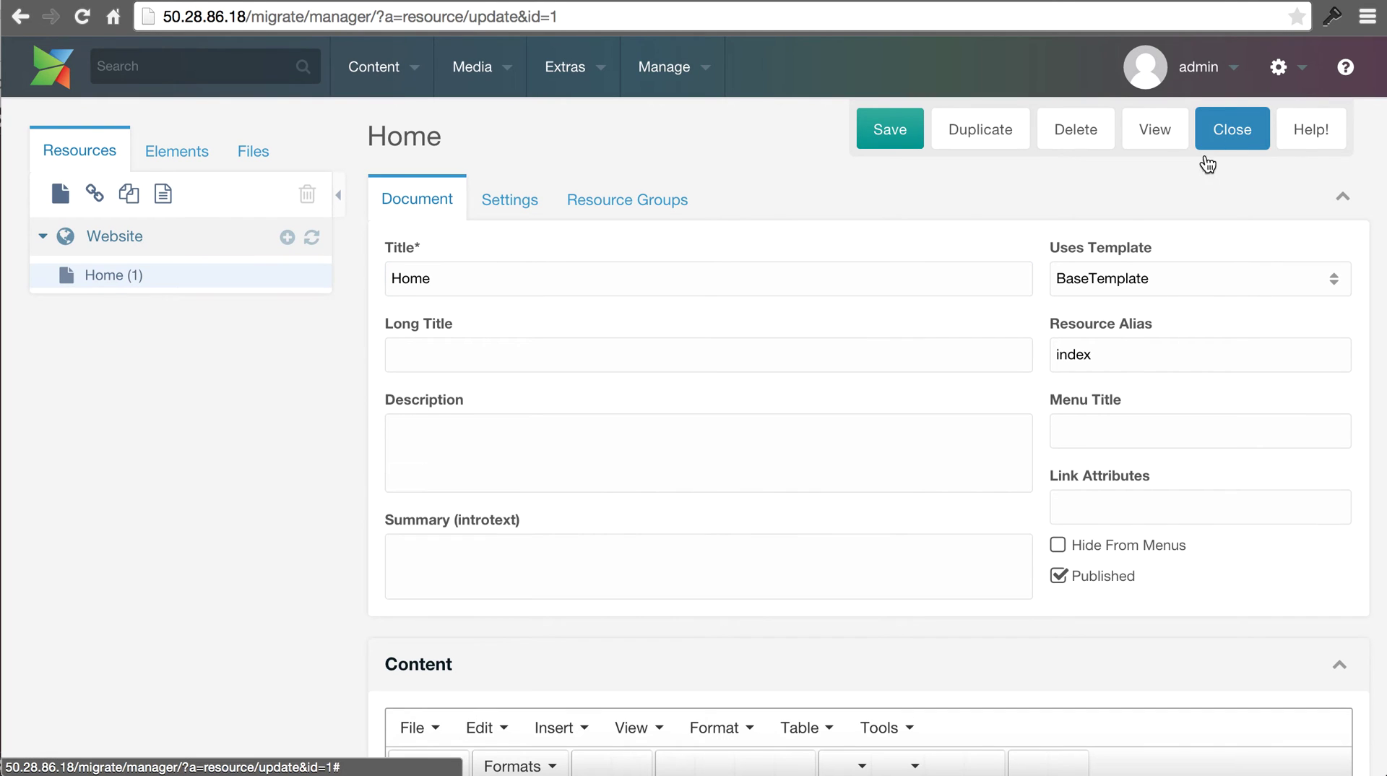
left_click(1206, 145)
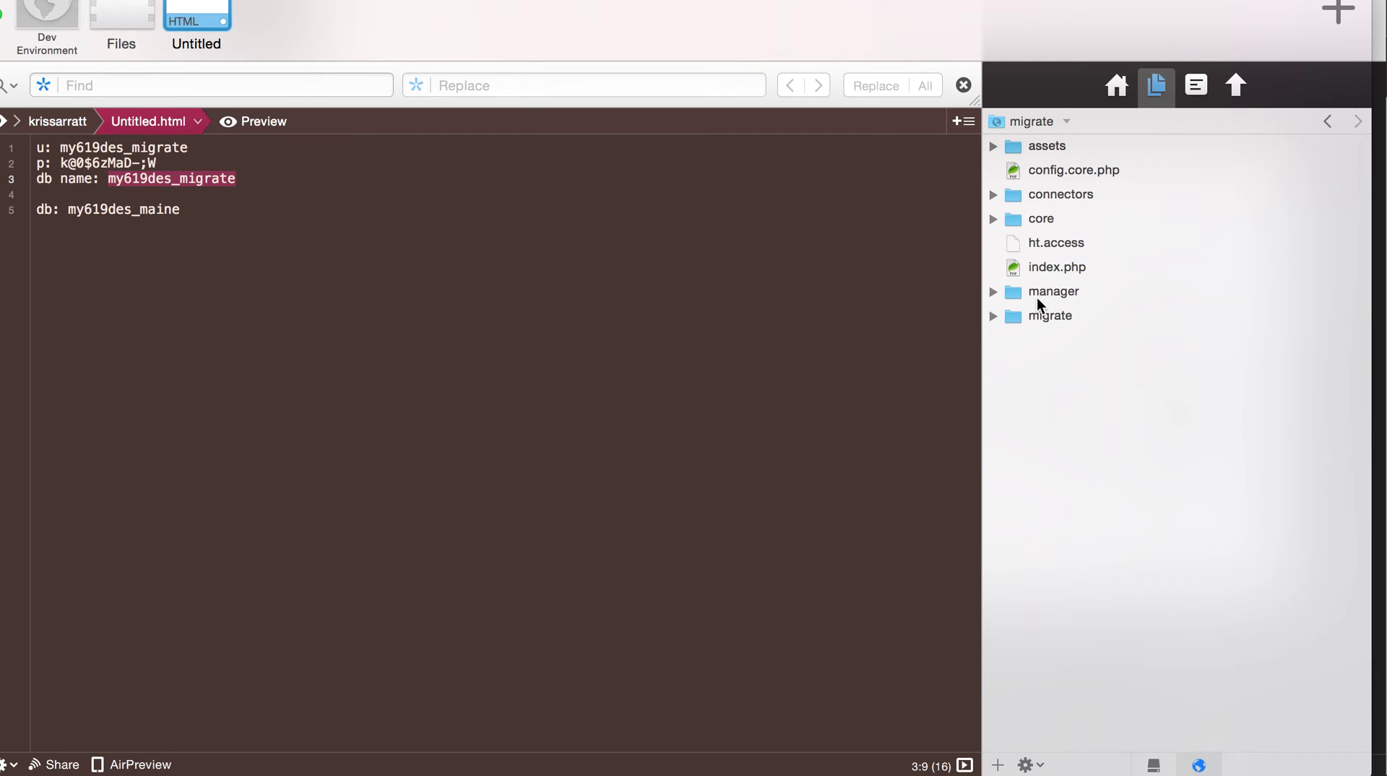
- Expand migrate and its assets folder to reveal client_files, components and templates
left_click(995, 316)
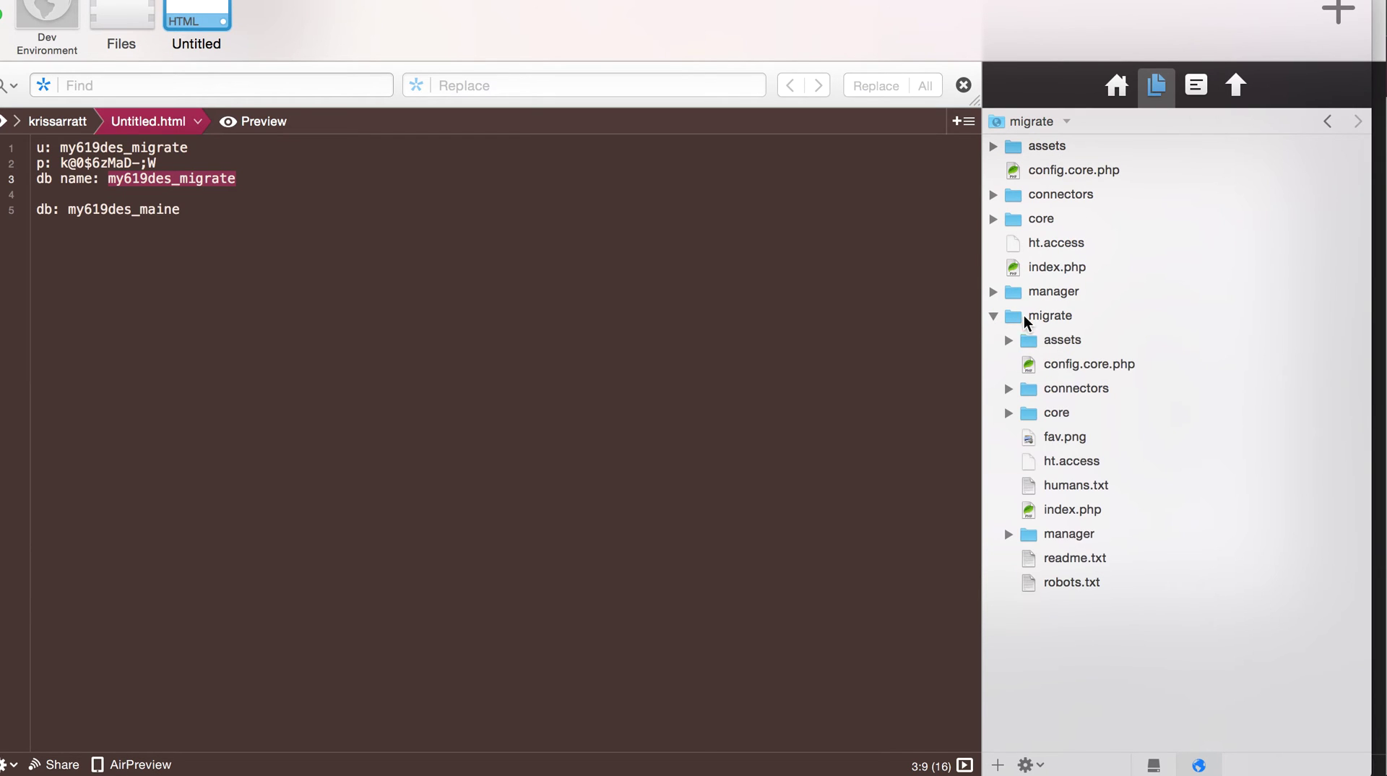
left_click(1075, 321)
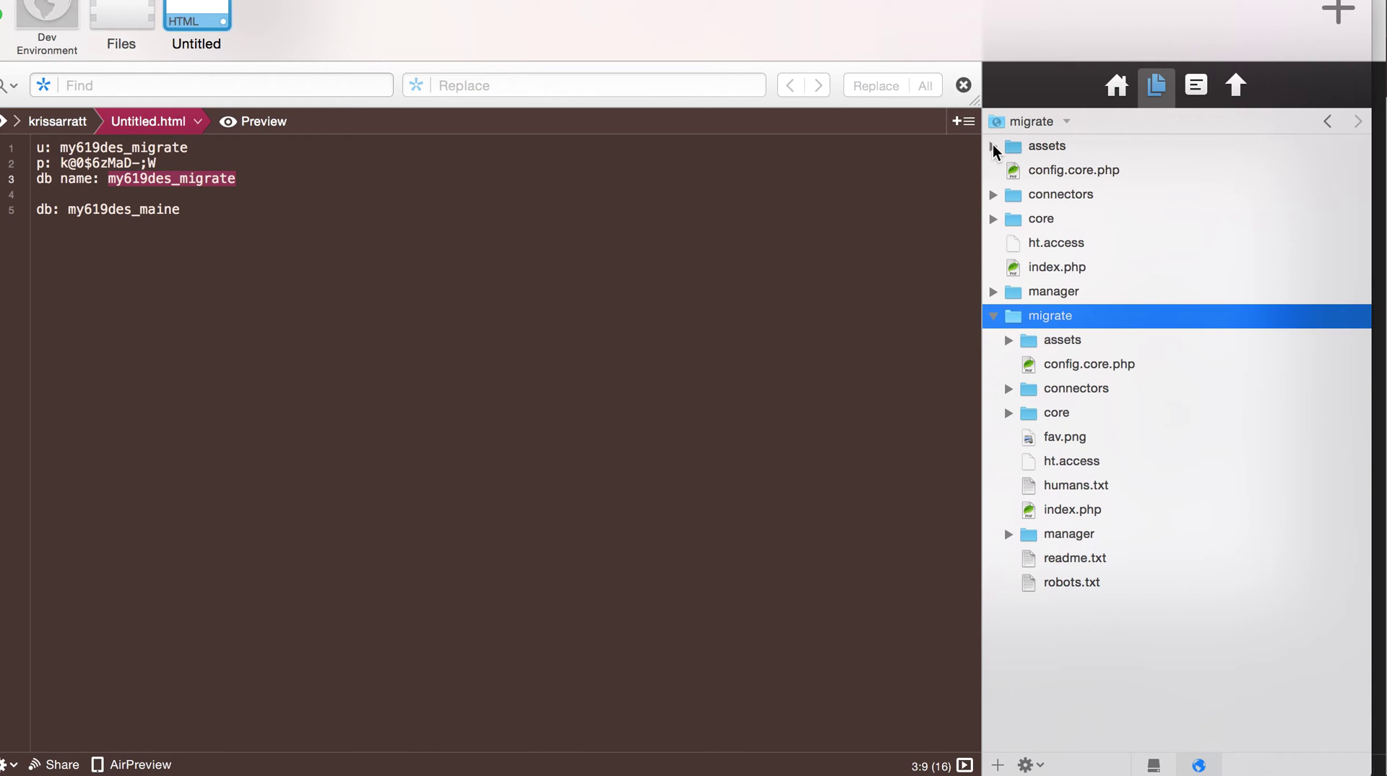
left_click(993, 147)
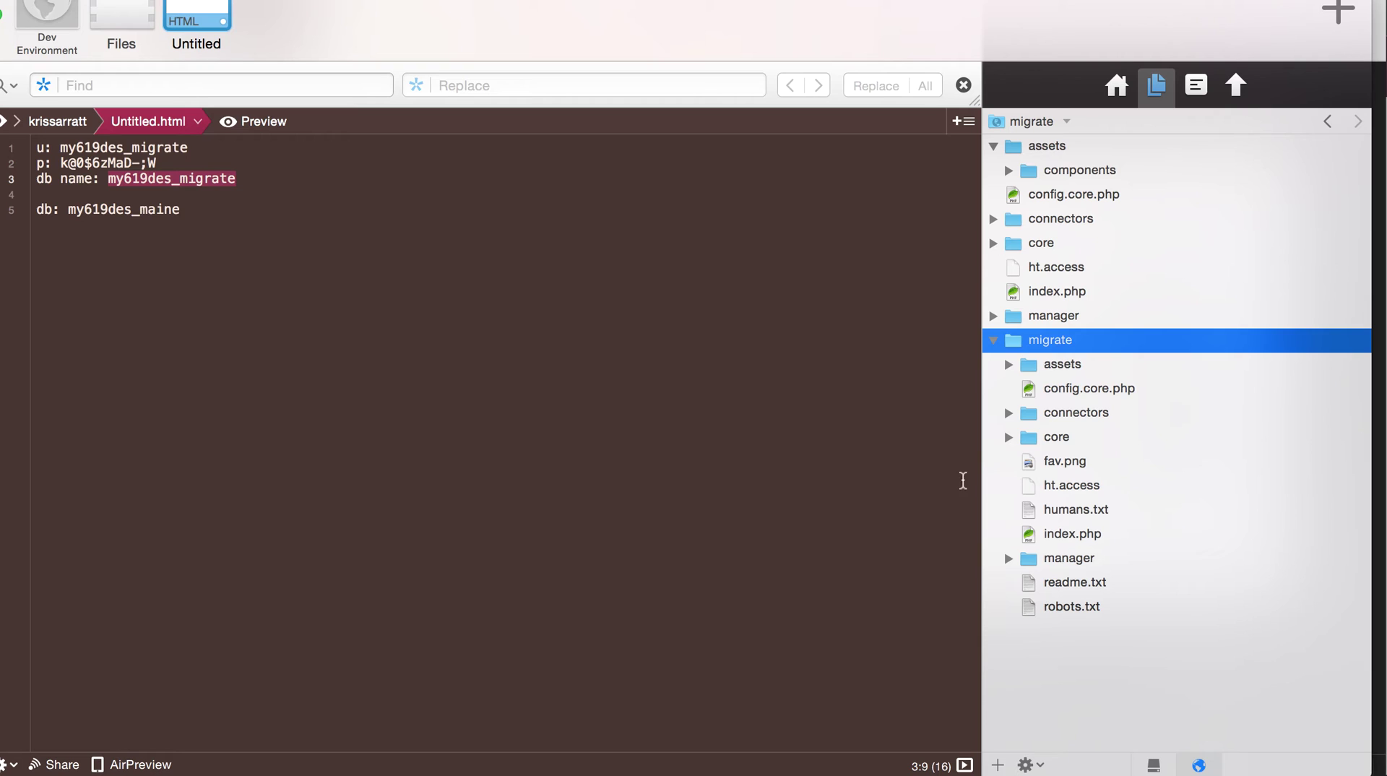
left_click(1009, 365)
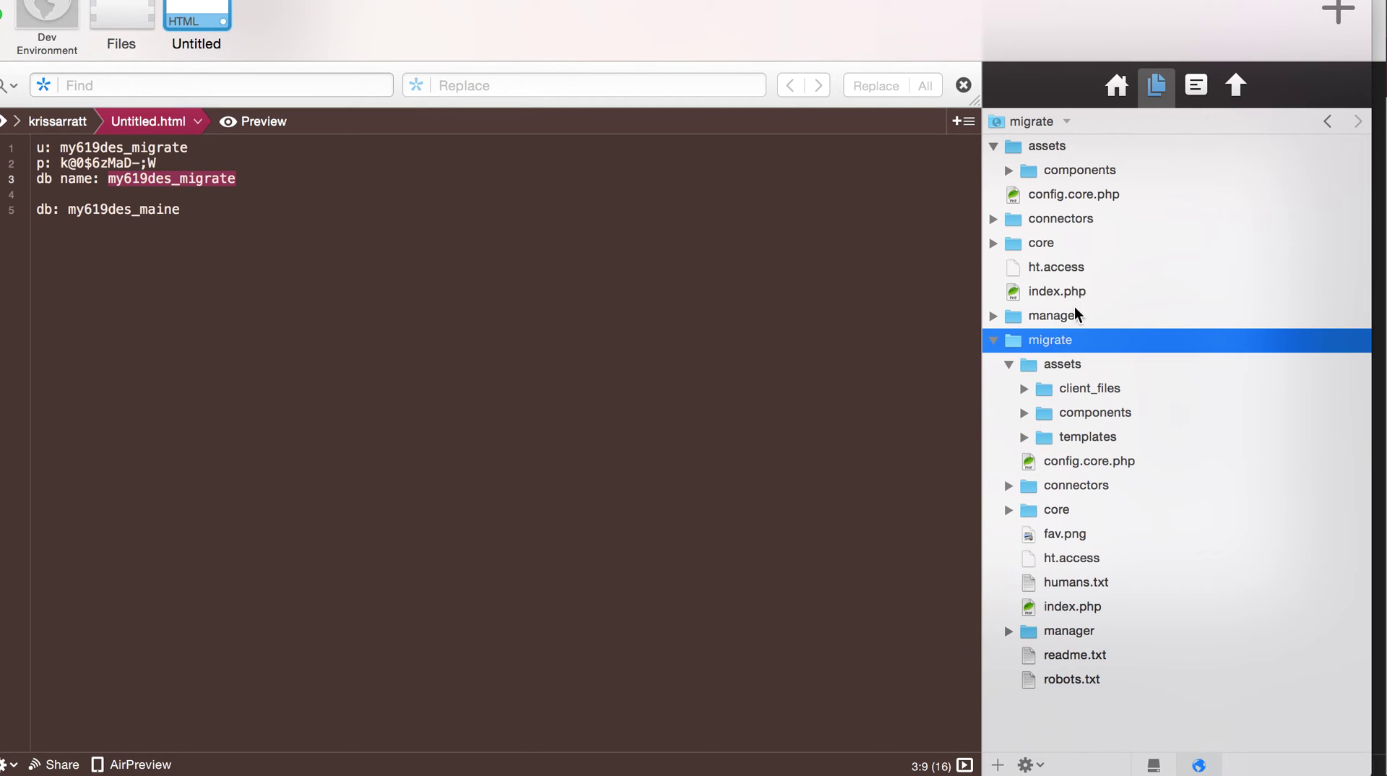
left_click(1068, 394)
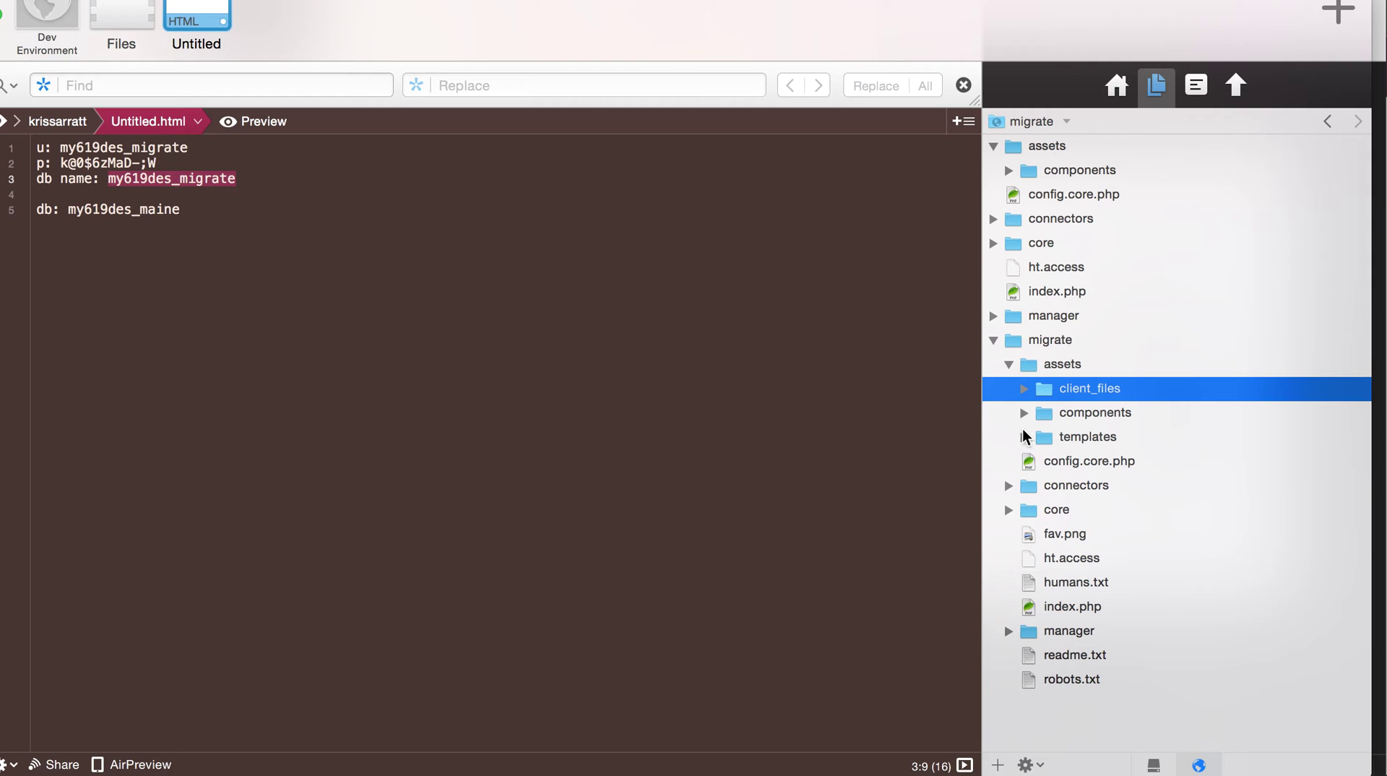
- Move client_files and templates into the main assets, and codemirror through versionx into main components
left_click(1045, 441, "super")
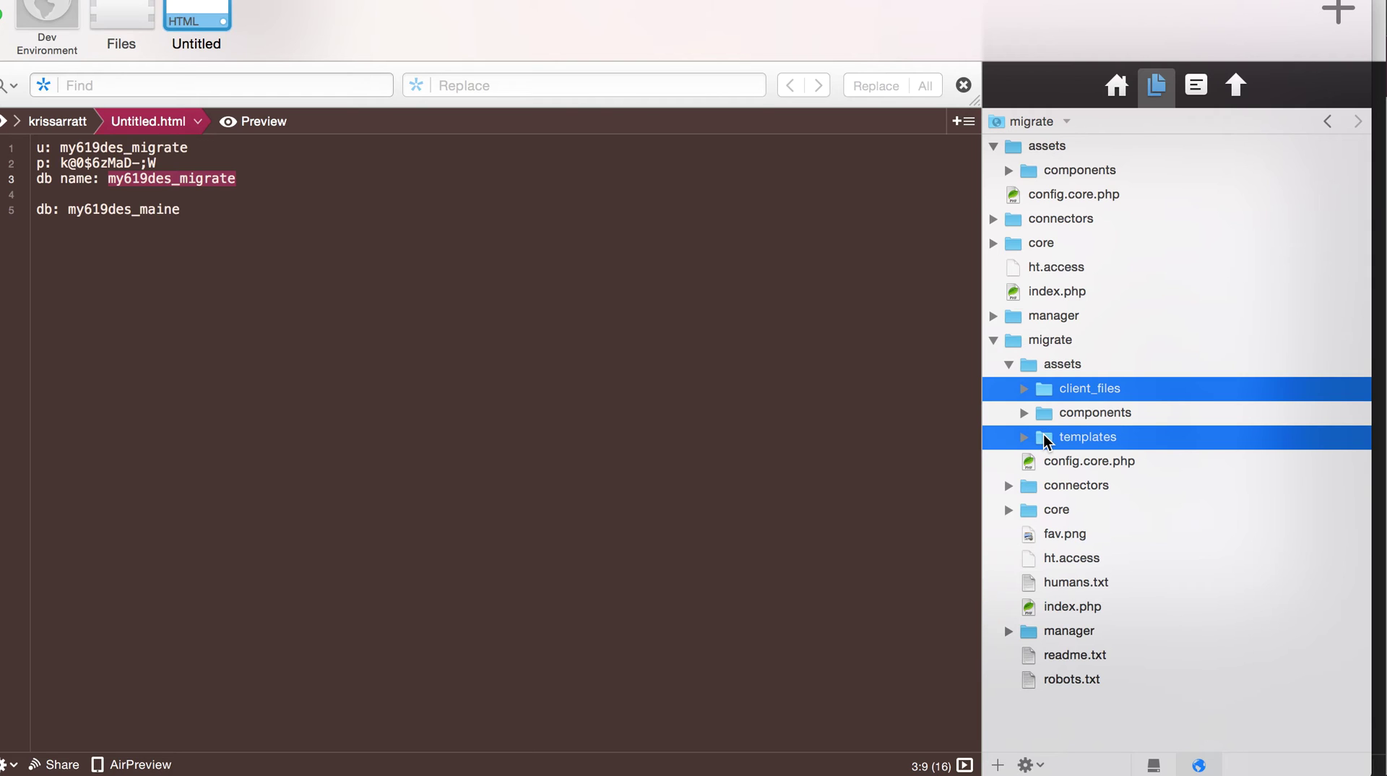
left_click_drag(1045, 392, 1052, 147)
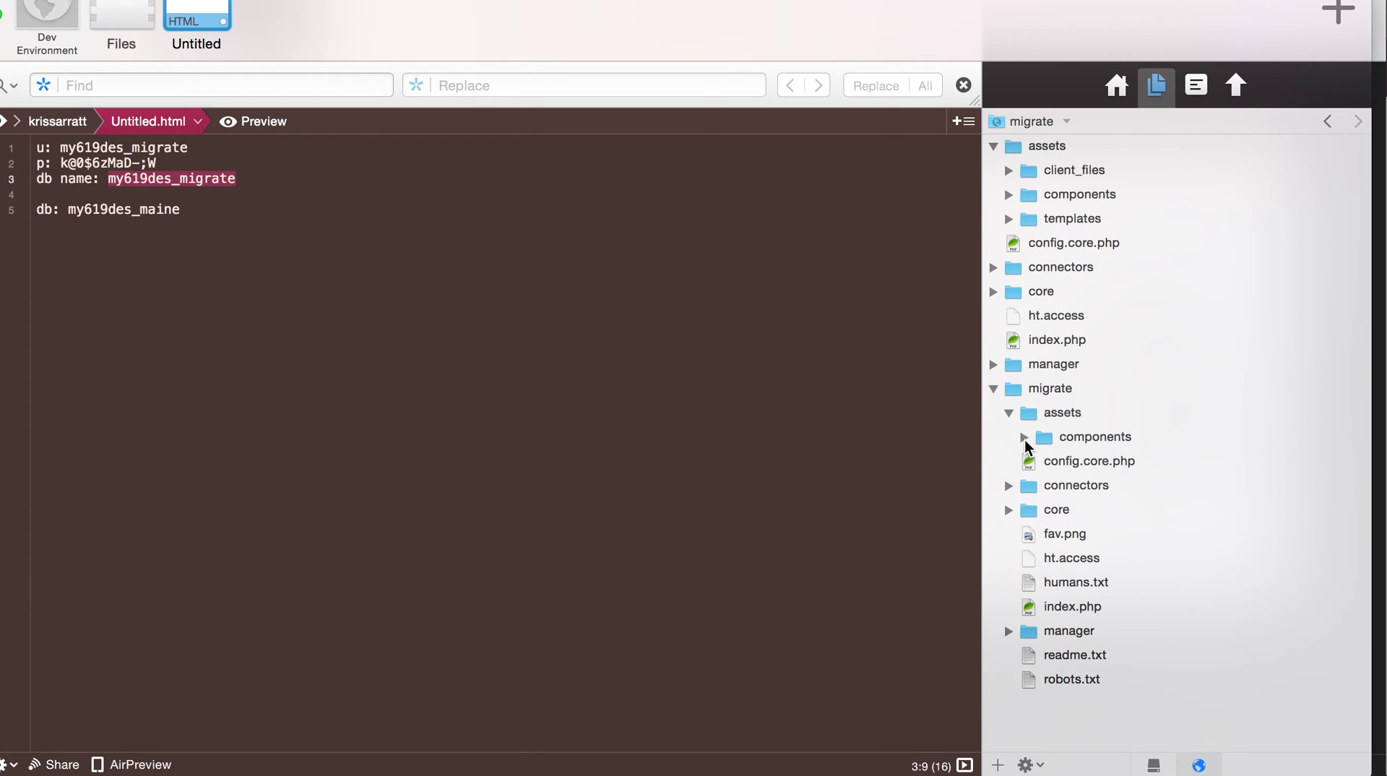
left_click(1024, 437)
left_click(1009, 195)
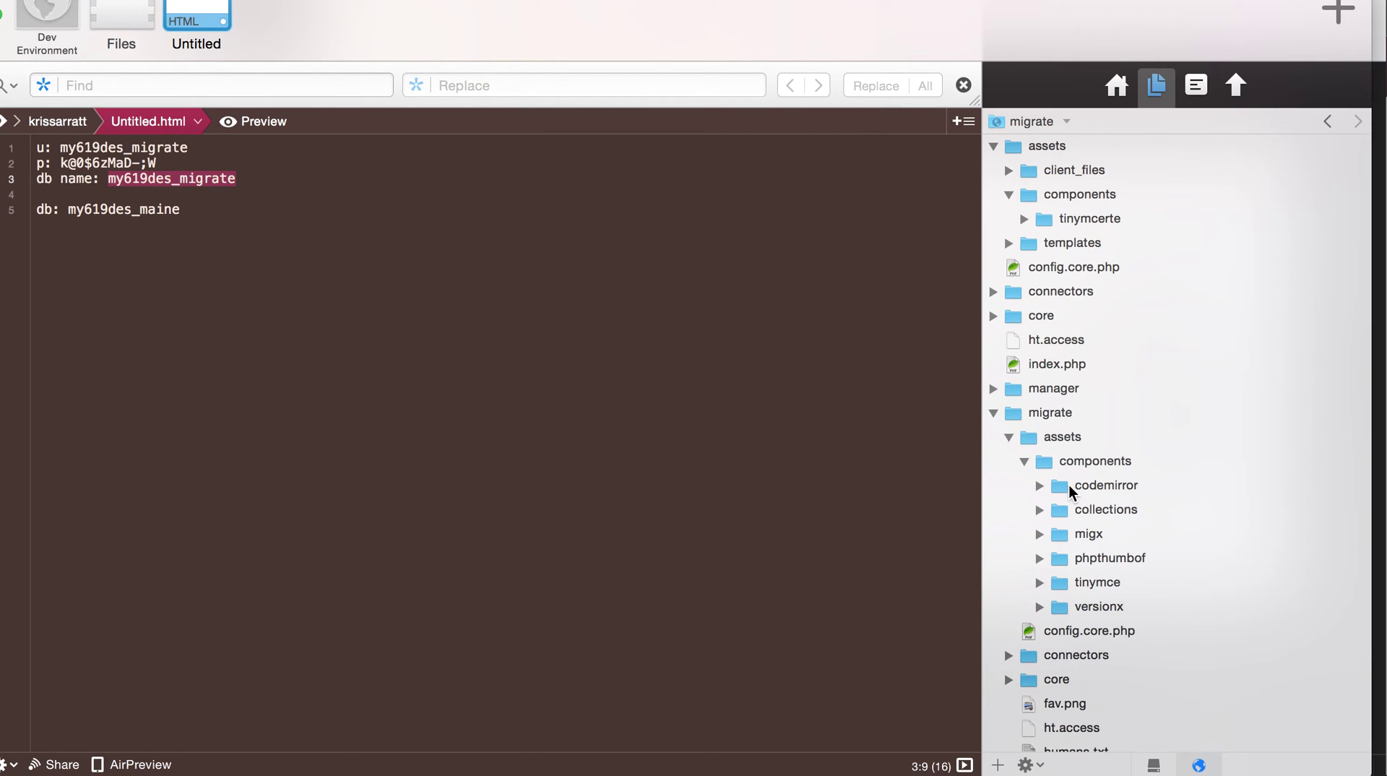
left_click(1069, 484)
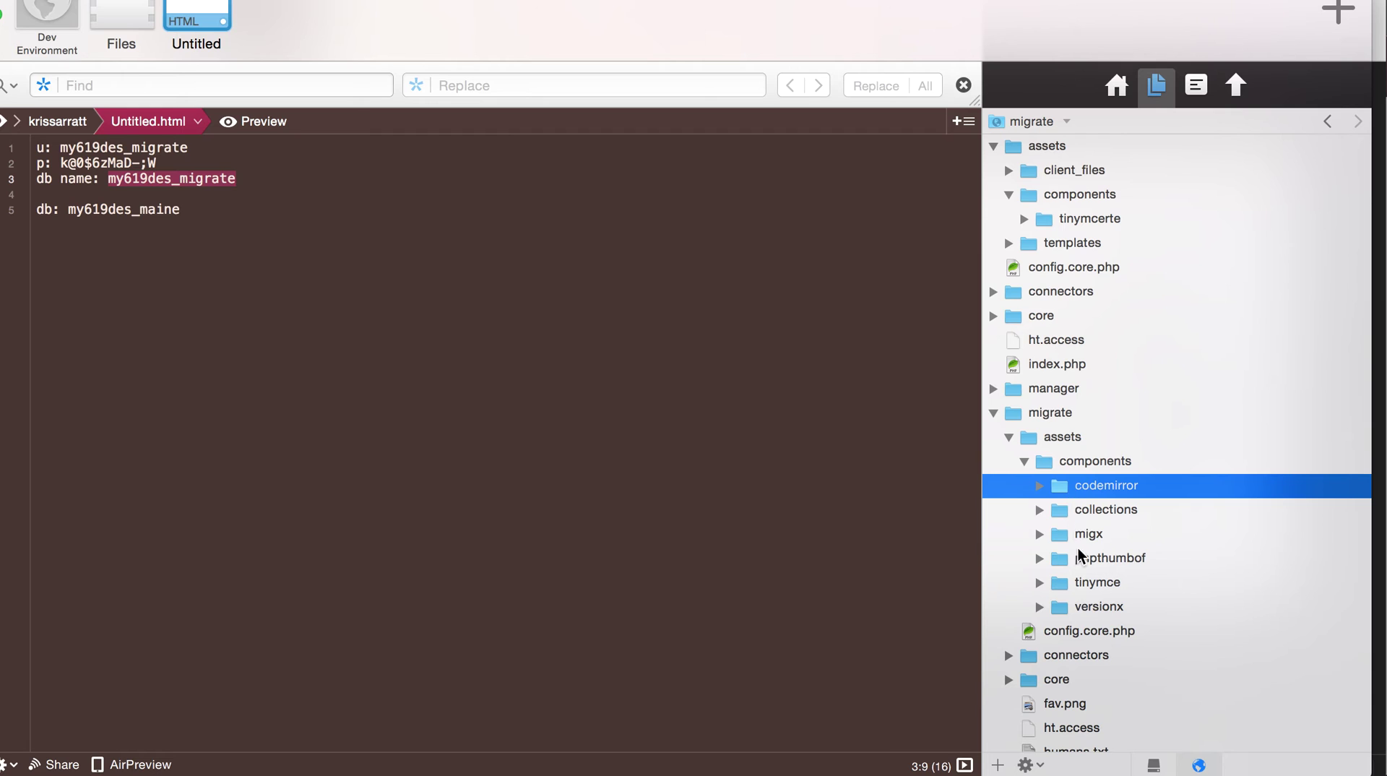
left_click(1078, 608, "shift")
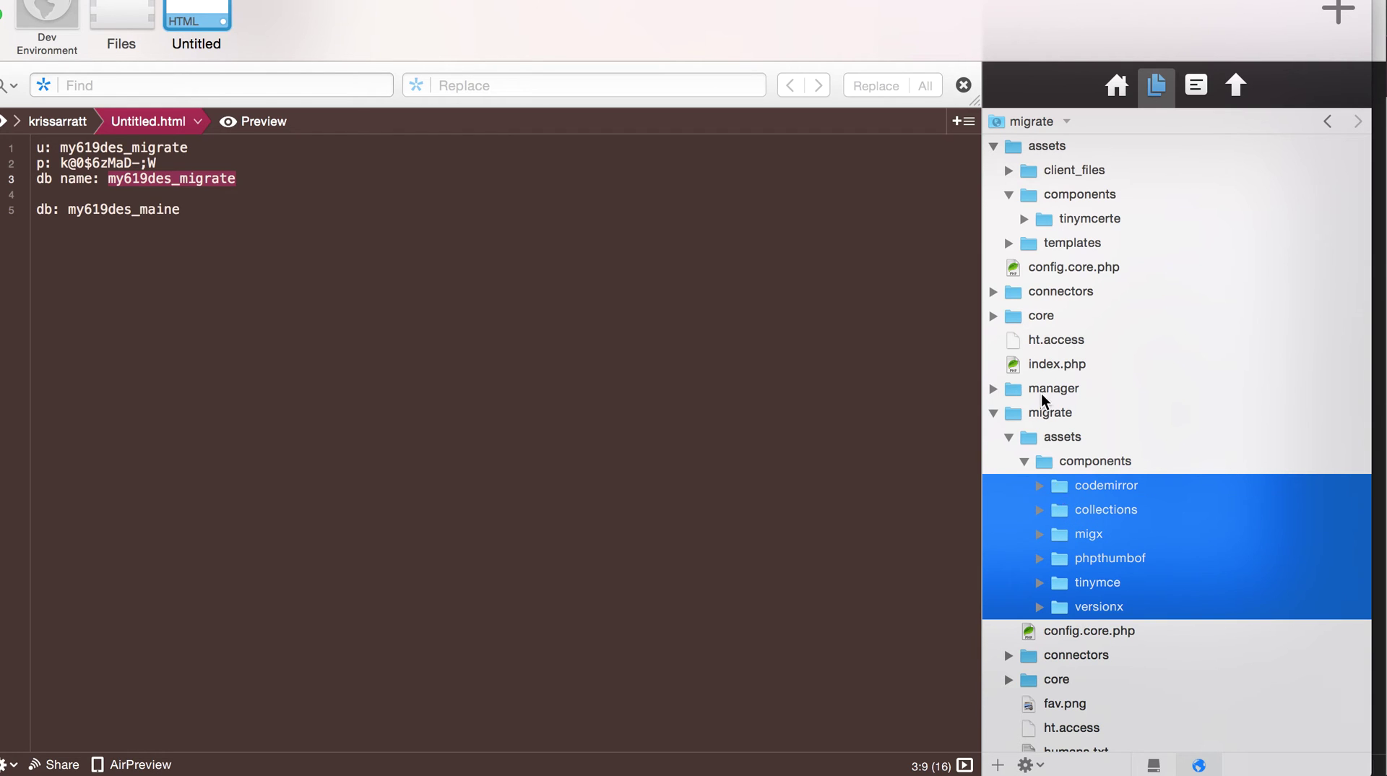
left_click_drag(1044, 400, 1040, 196)
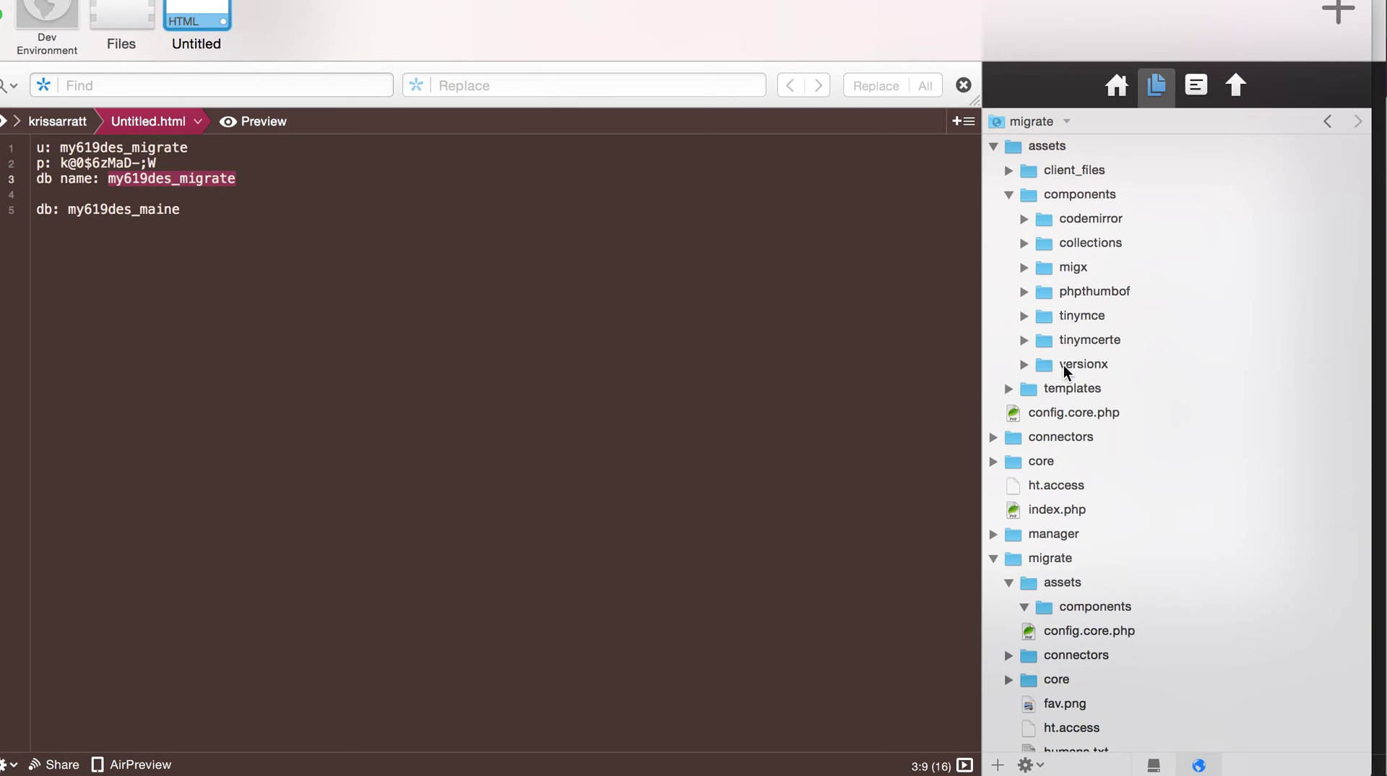
left_click(1061, 344)
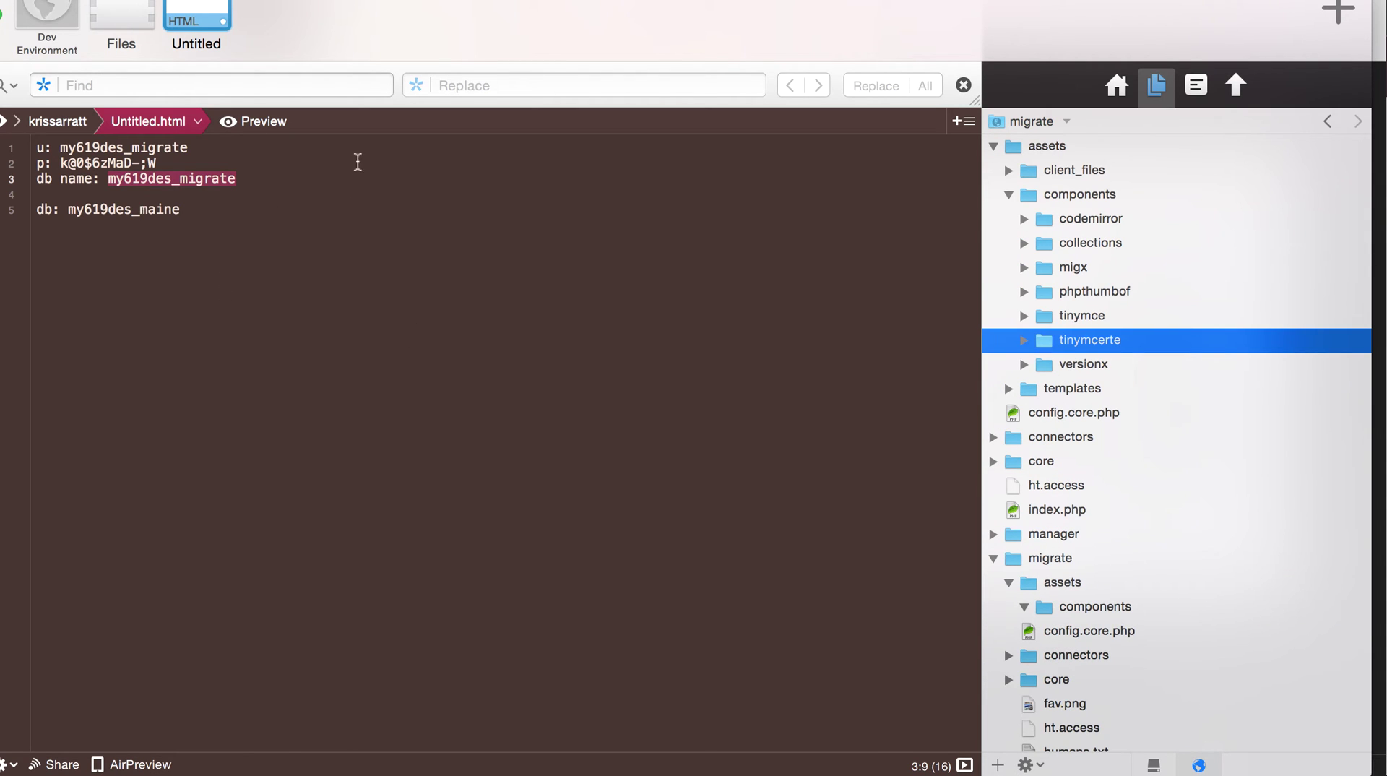
- Open a new terminal tab from Coda's command search
key("super+shift+slash")
type("terminal")
key("Down")
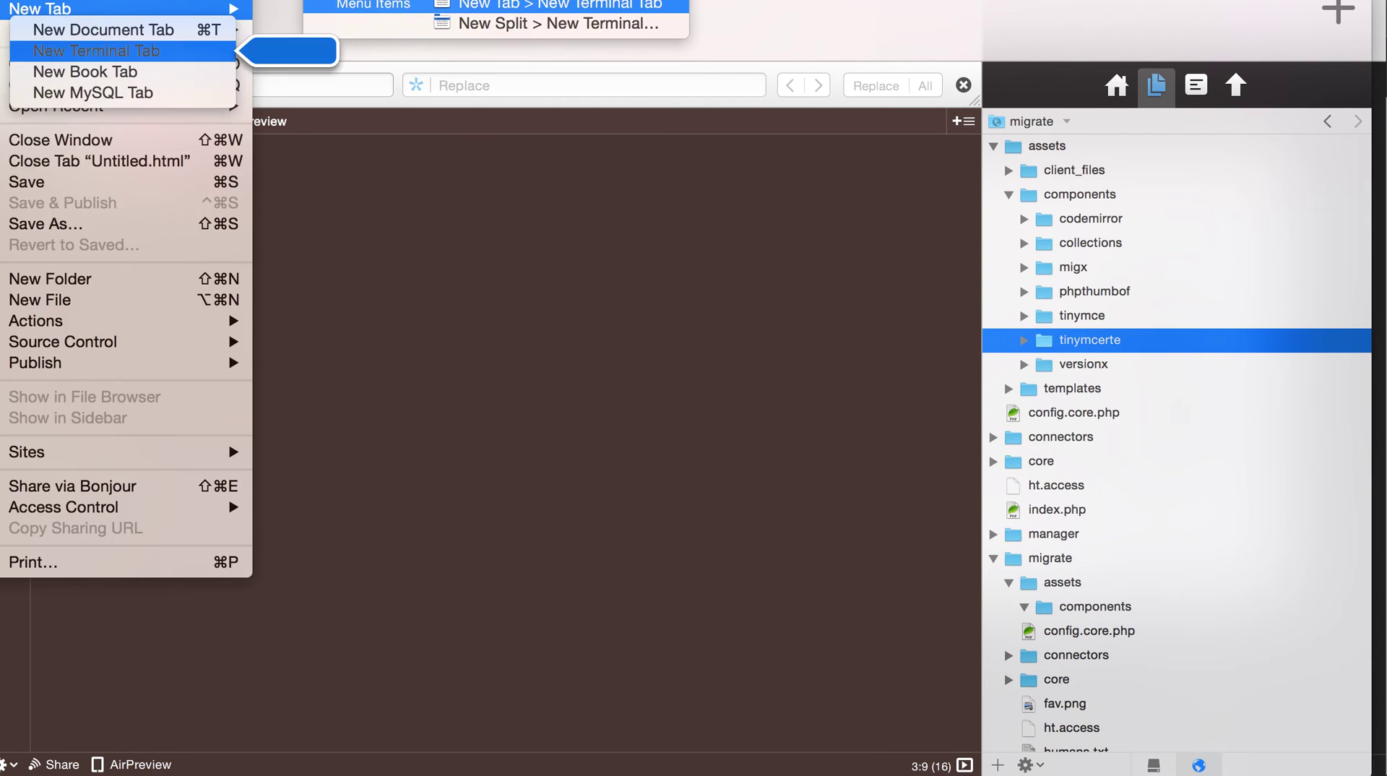
key("Return")
- Connect over SSH, cd into migrate/assets/components and run rm -rf tinymcerte
key("Return")
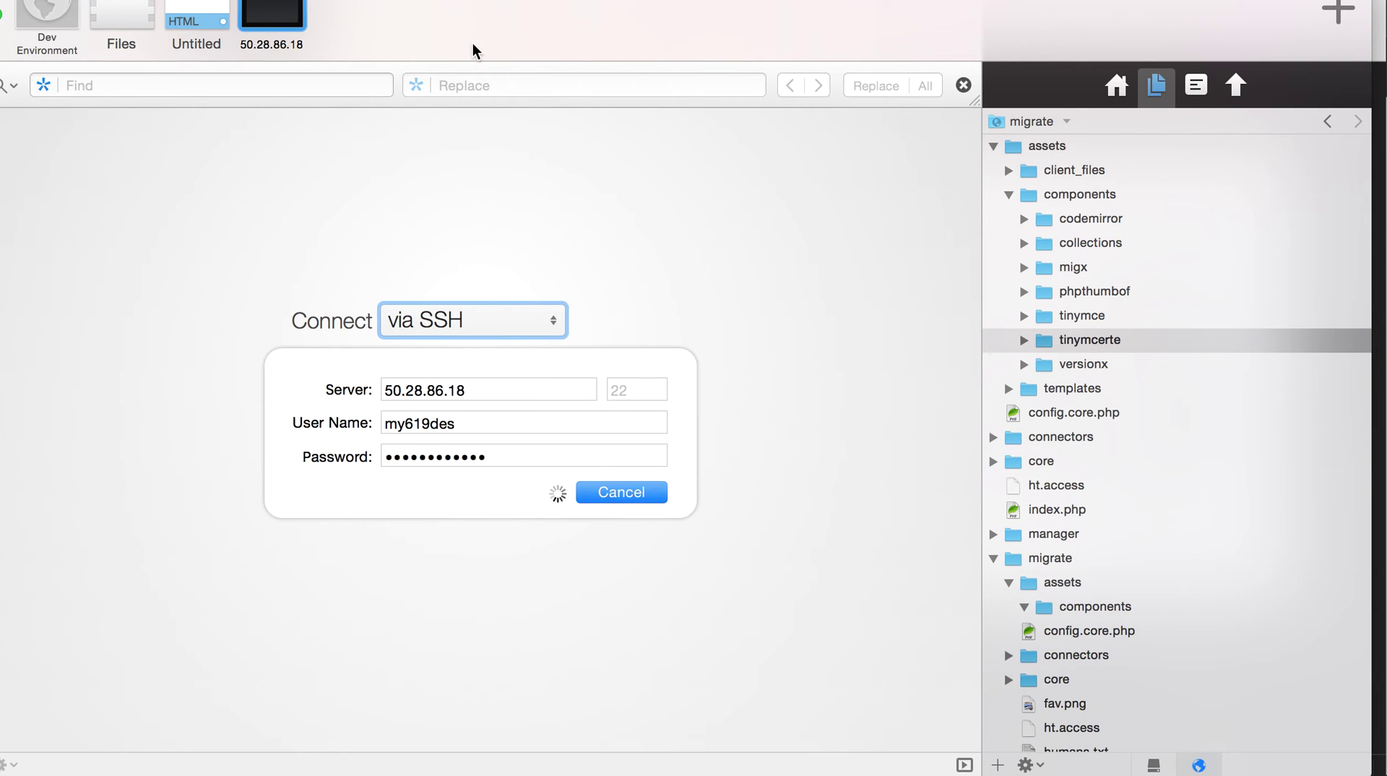
type("cd migrat")
key("Tab")
key("Return")
type("cd ")
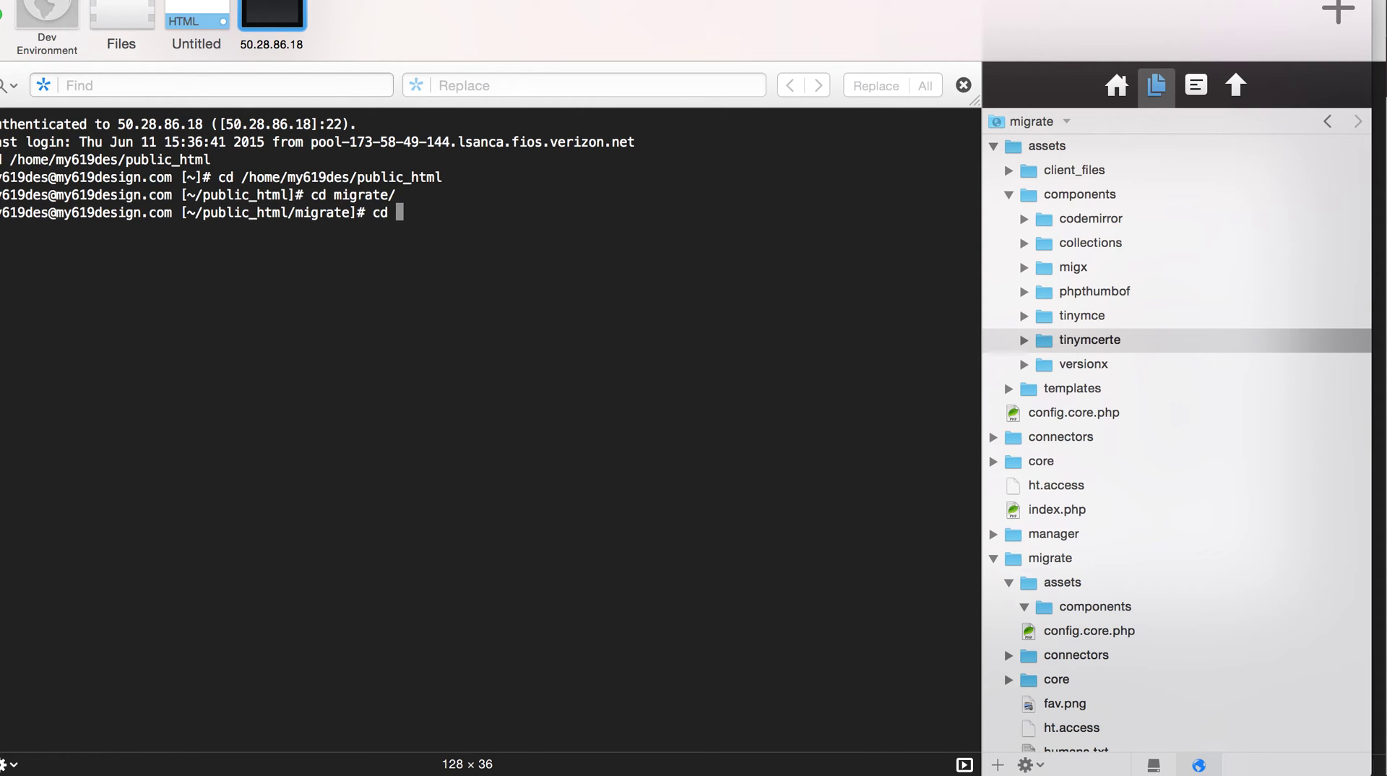
type("assets")
key("Return")
type("cd comp")
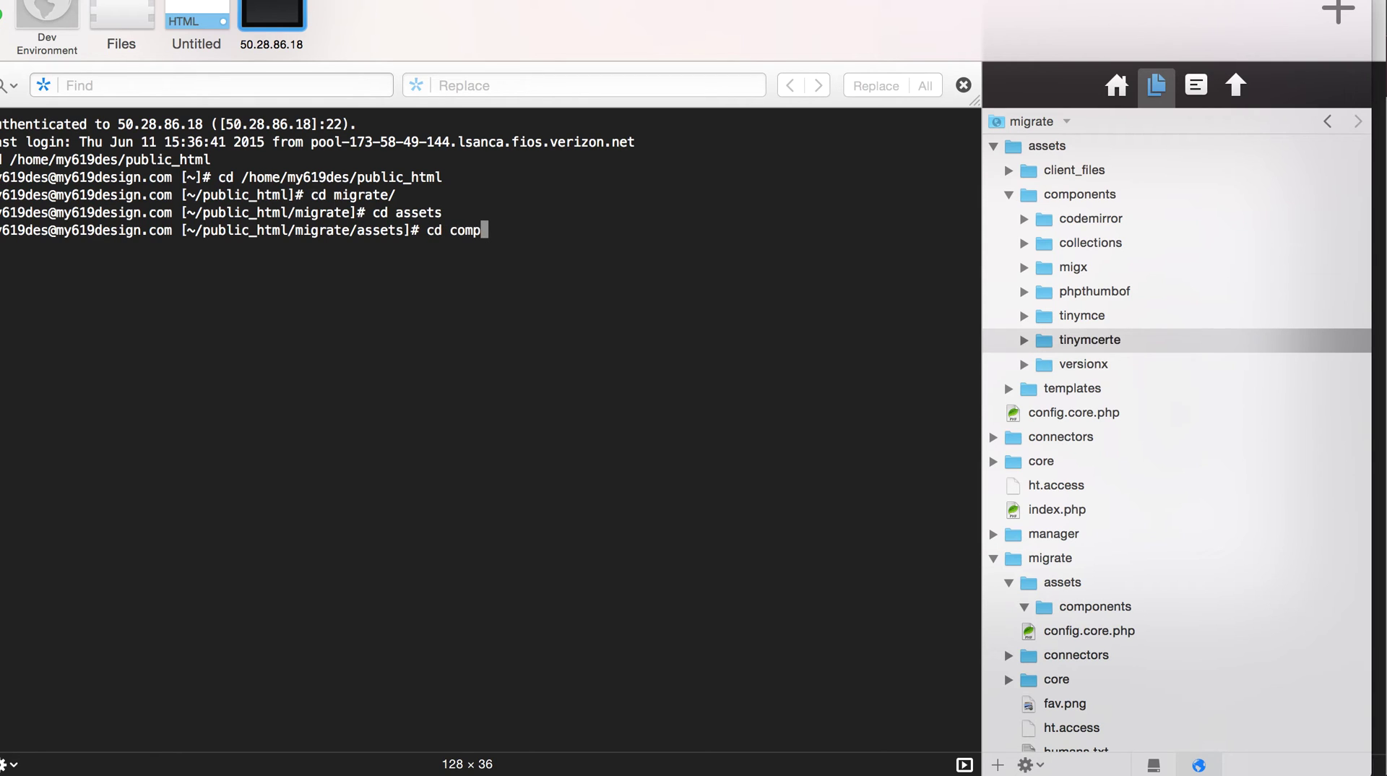
key("Tab")
key("Return")
type("rm -rf tinymcerte")
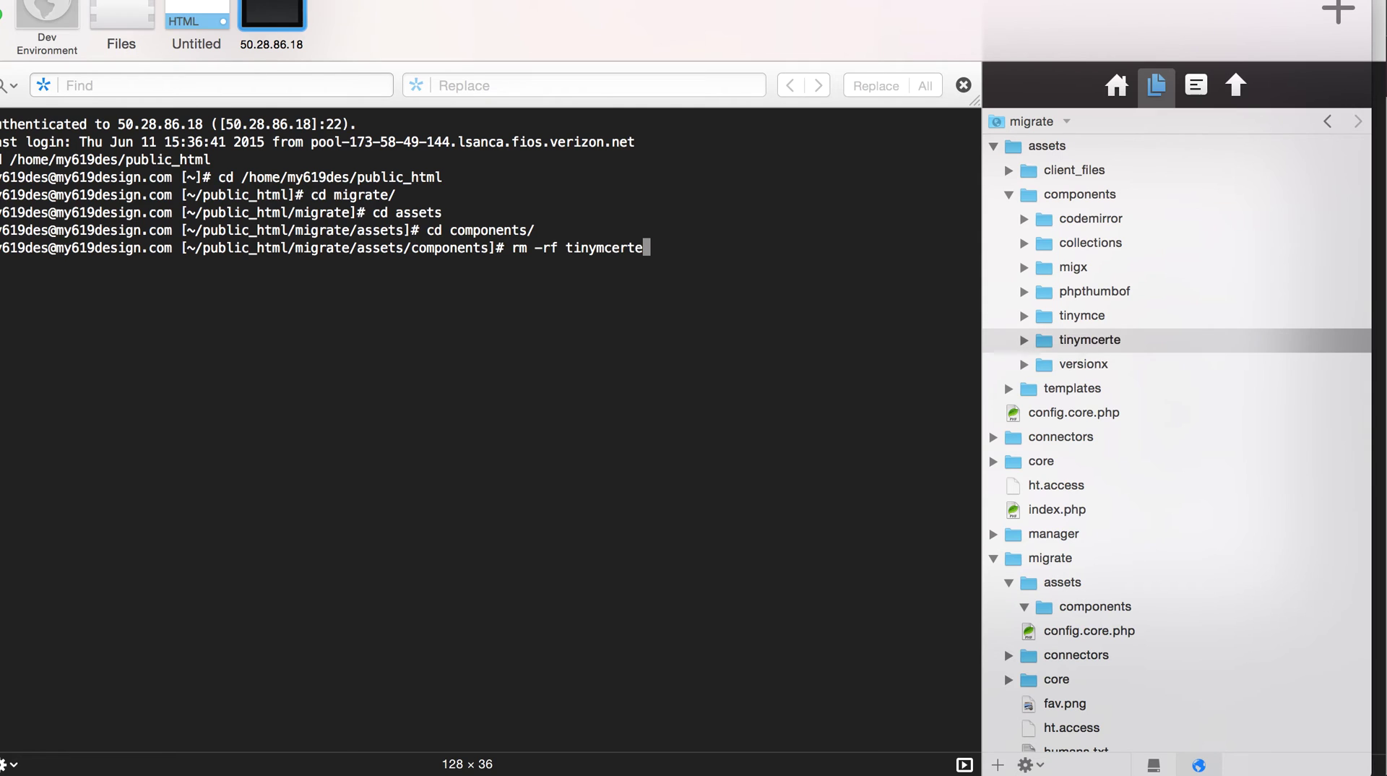
key("Return")
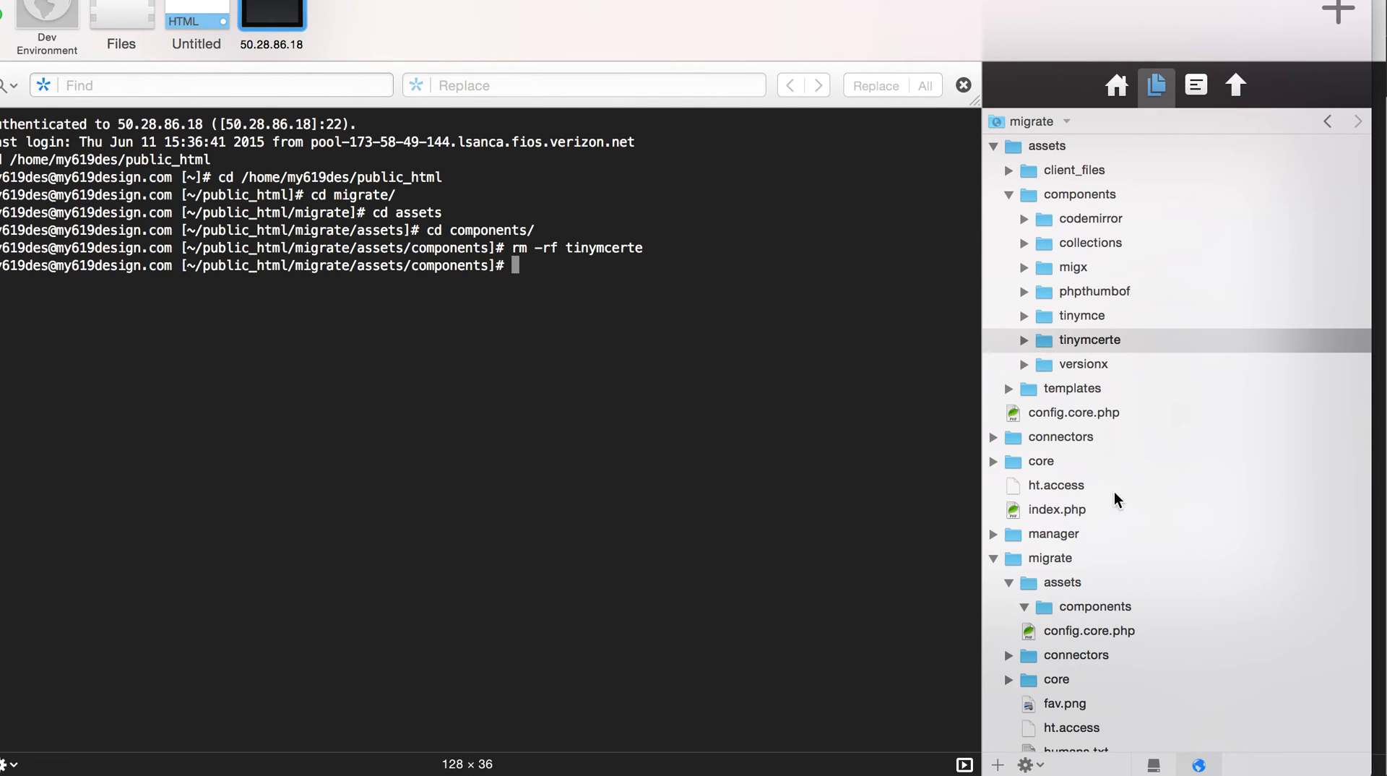
- Refresh and collapse the file tree, then rename migrate/assets to _assets
left_click(1128, 228)
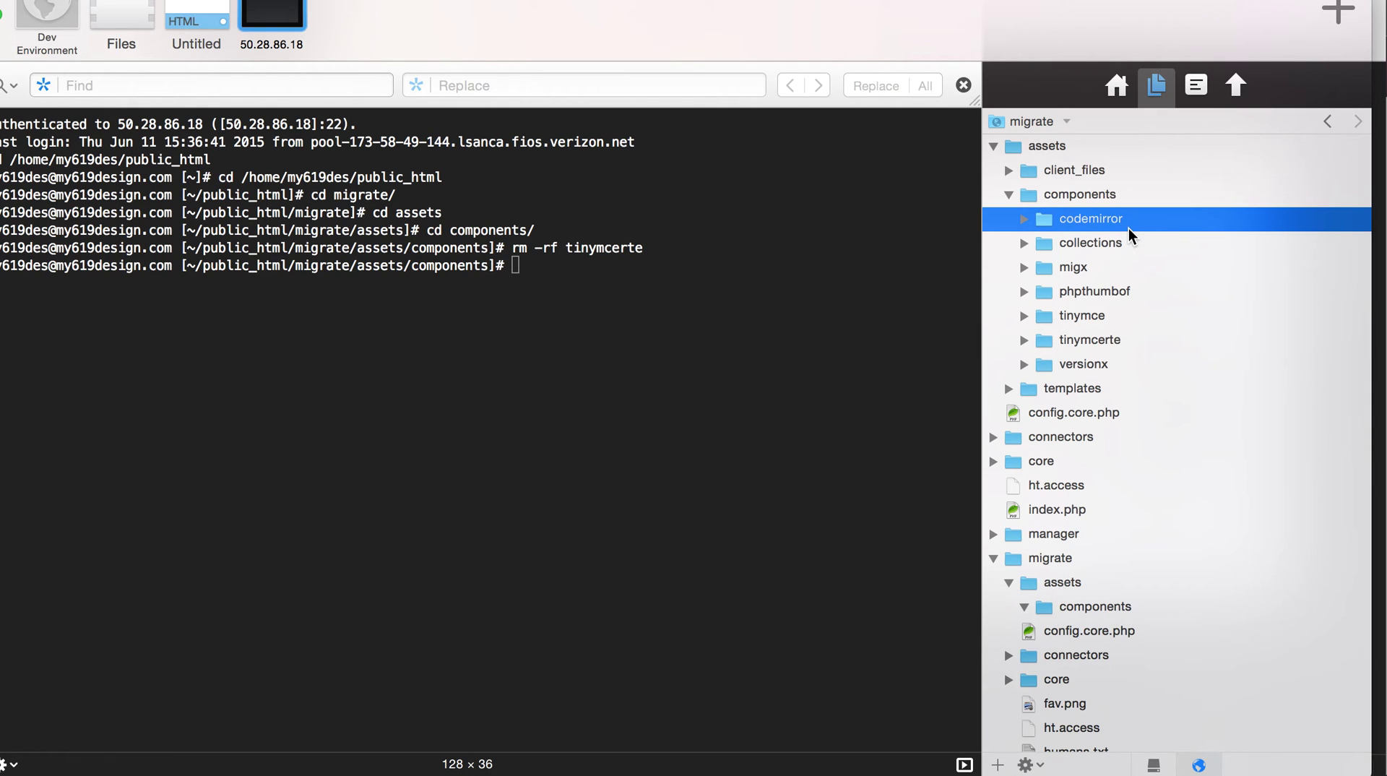
left_click(1008, 194)
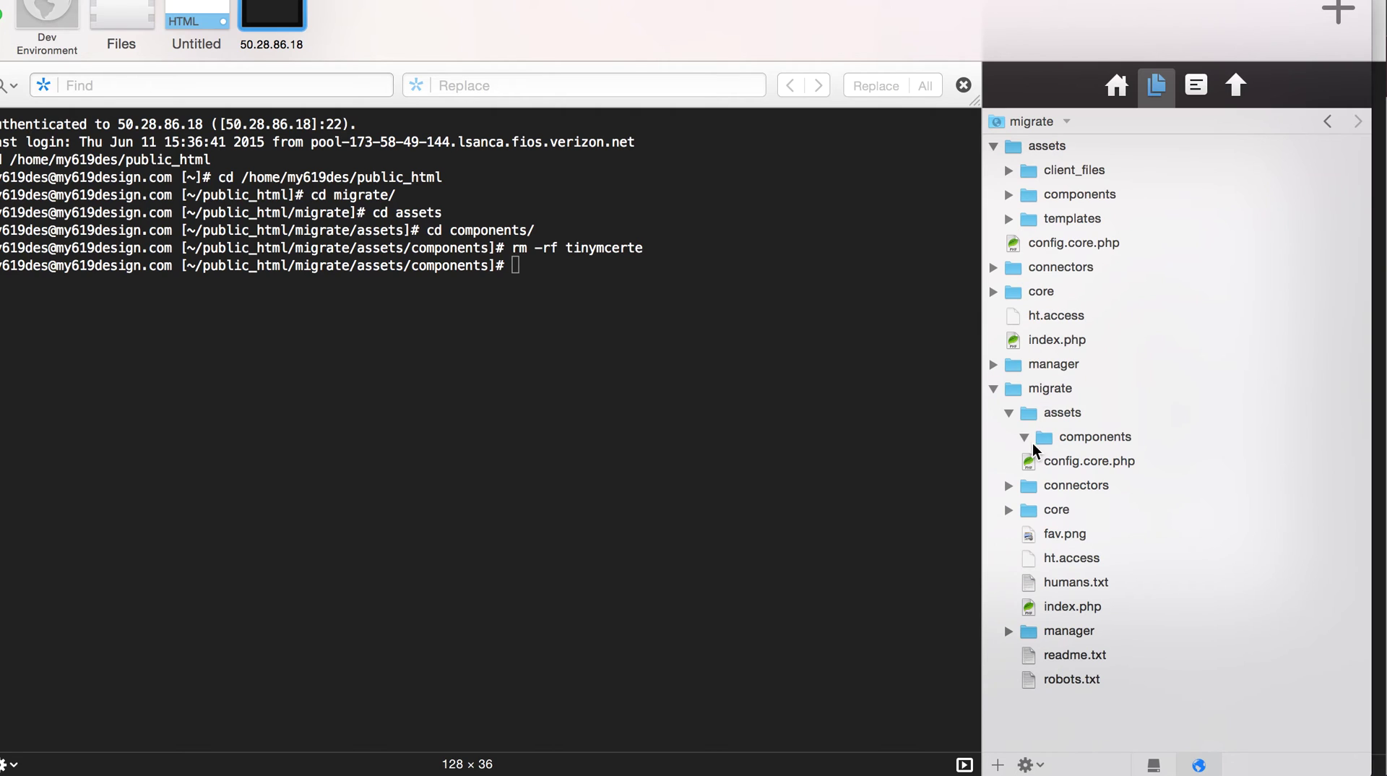
left_click(1009, 412)
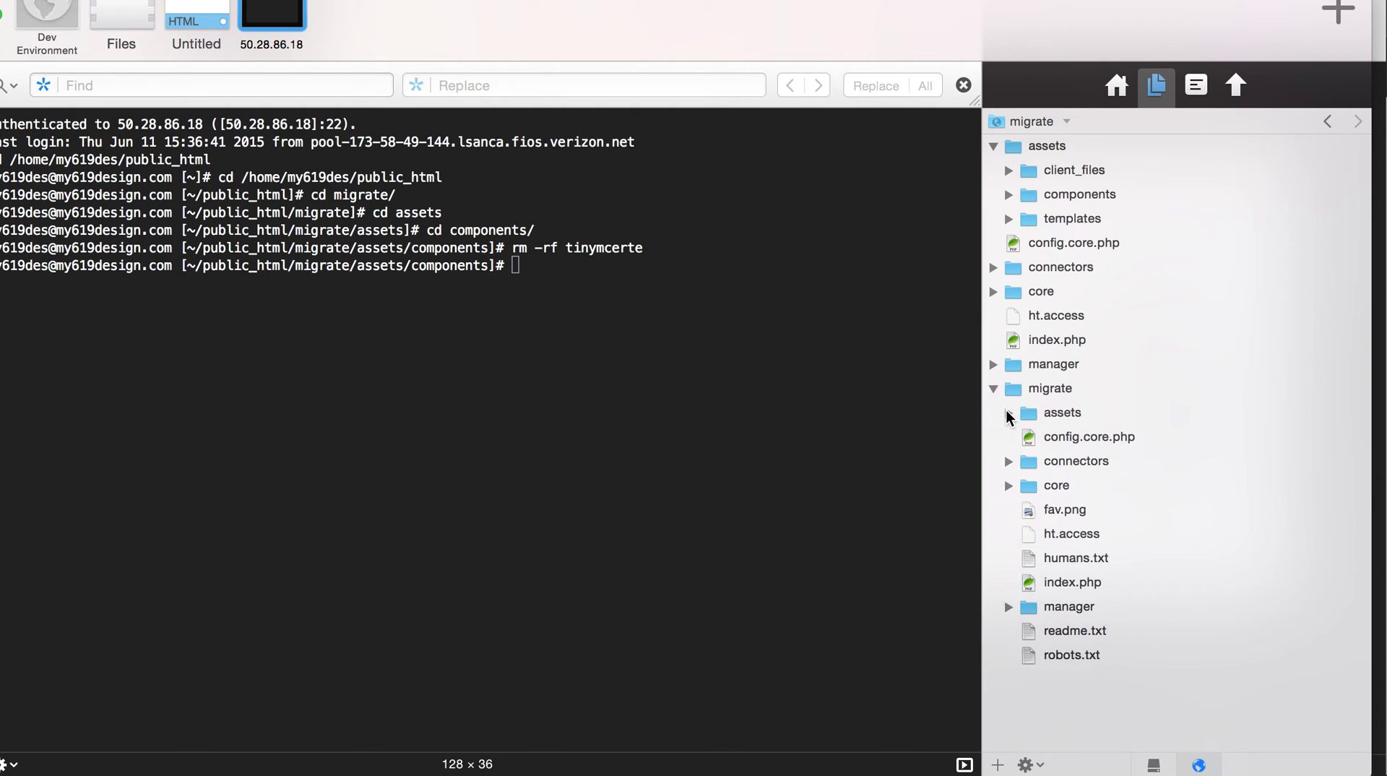
left_click(1060, 413)
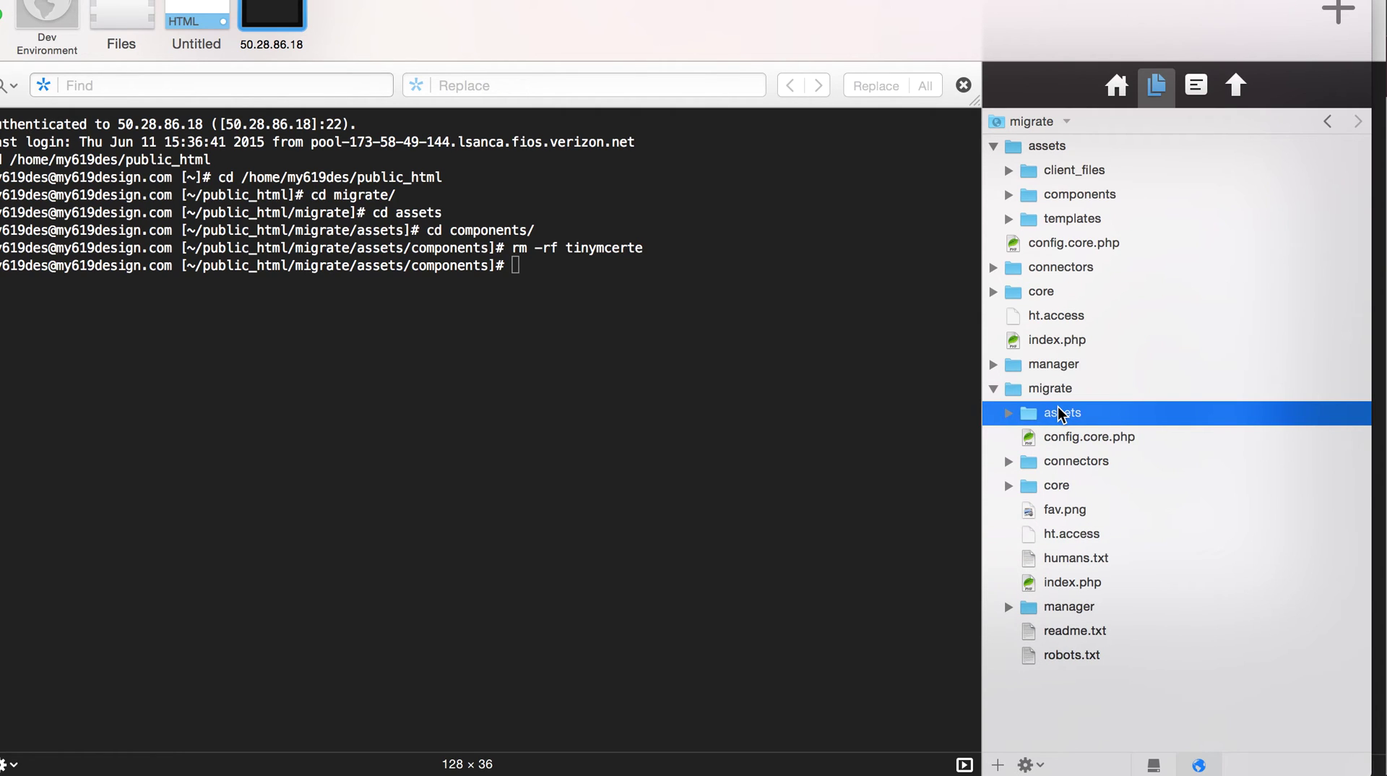
key("Return")
key("Left")
key("Return")
- Compare the old and main connectors folders' contents, then collapse the main one
left_click(1009, 461)
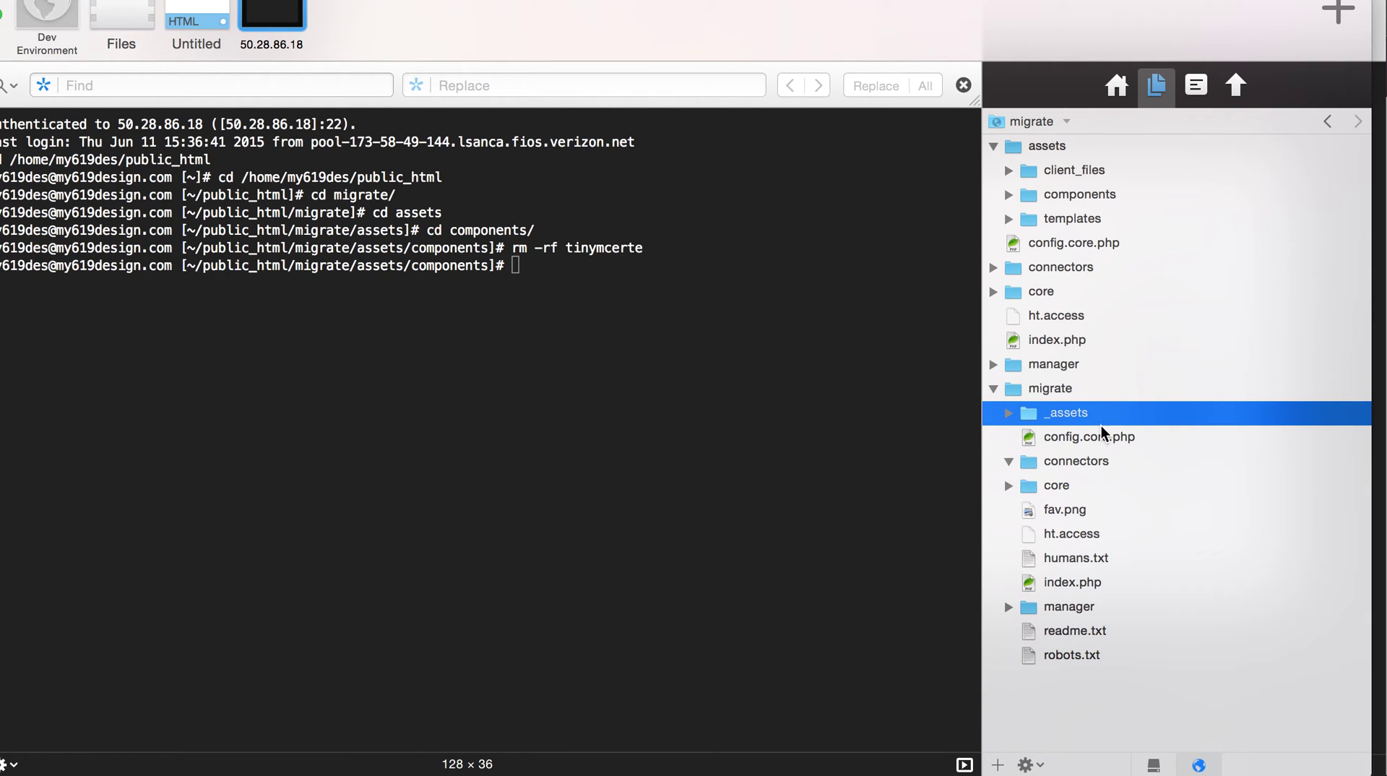
left_click(993, 146)
left_click(993, 194)
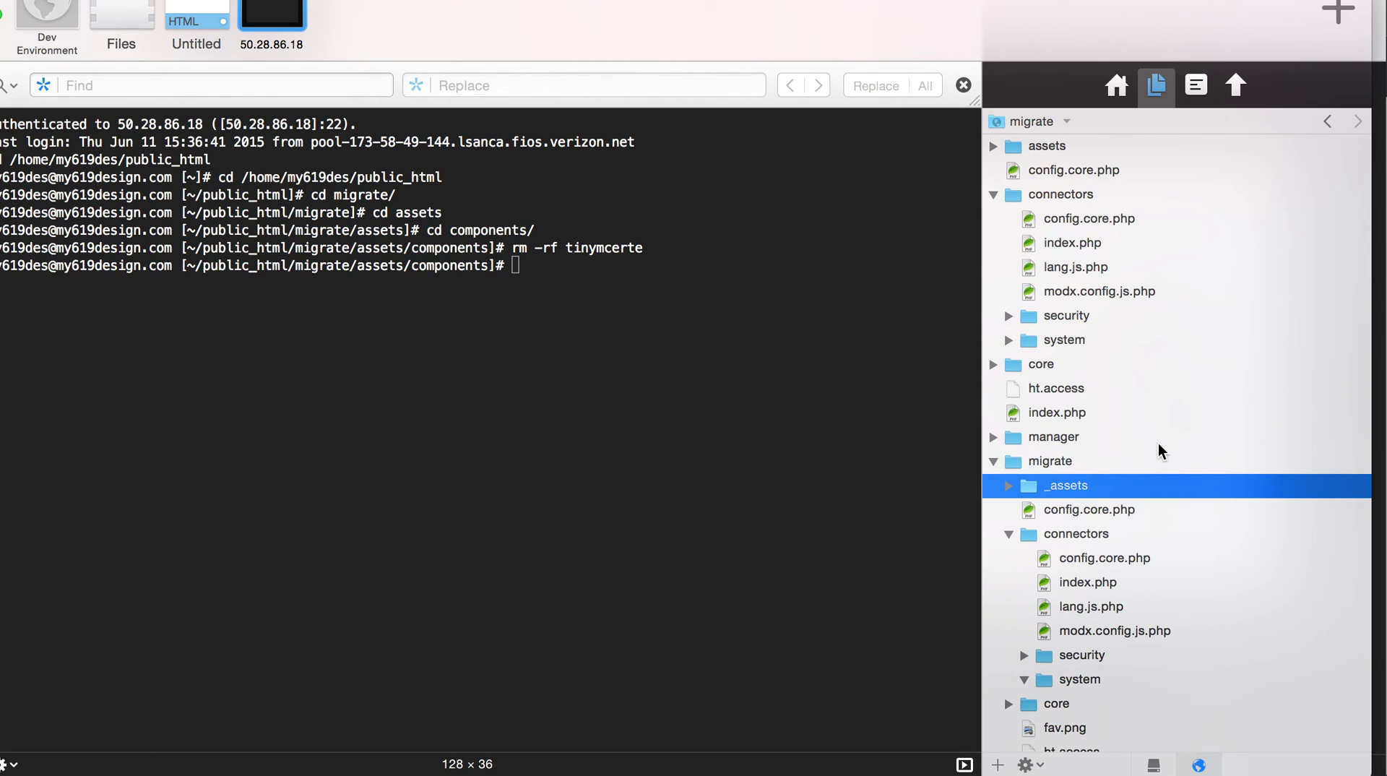
scroll(1158, 446, "down", 2)
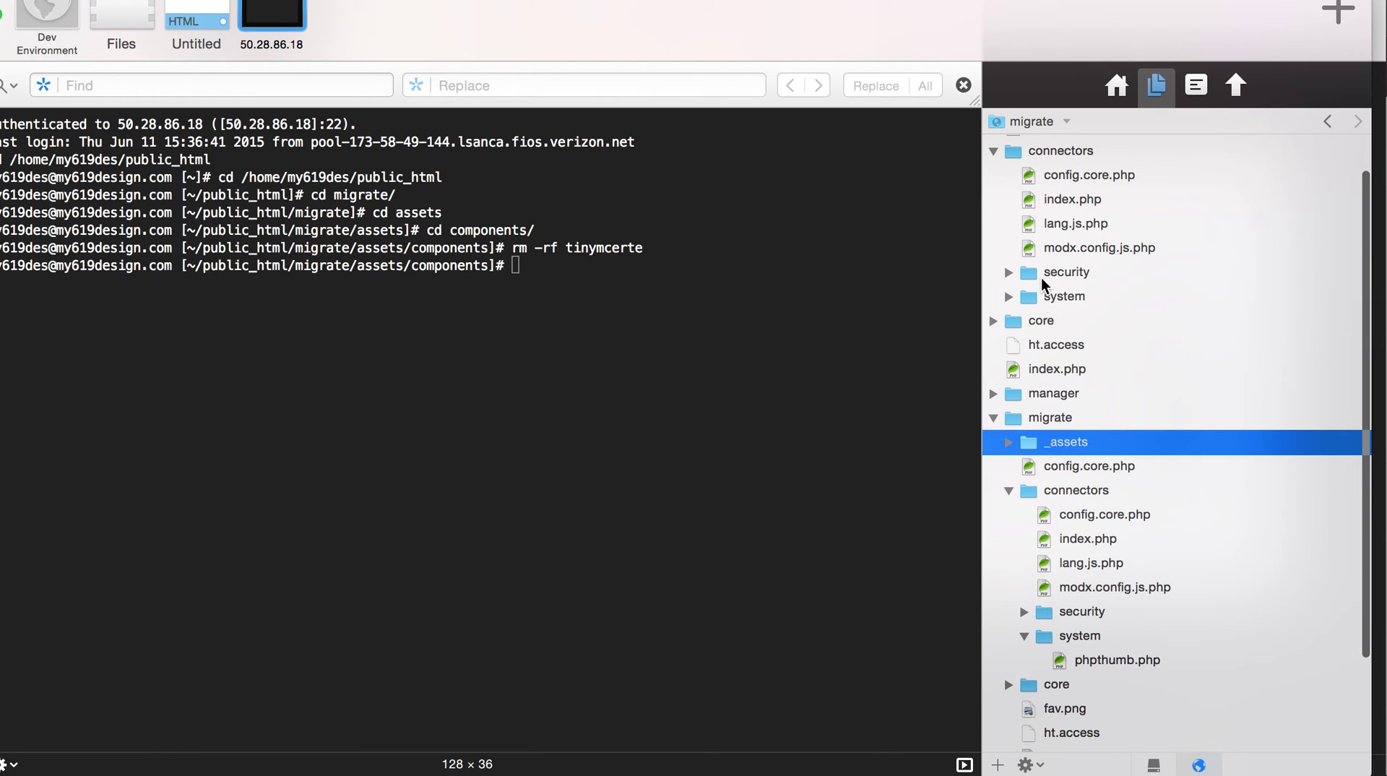
left_click(1008, 297)
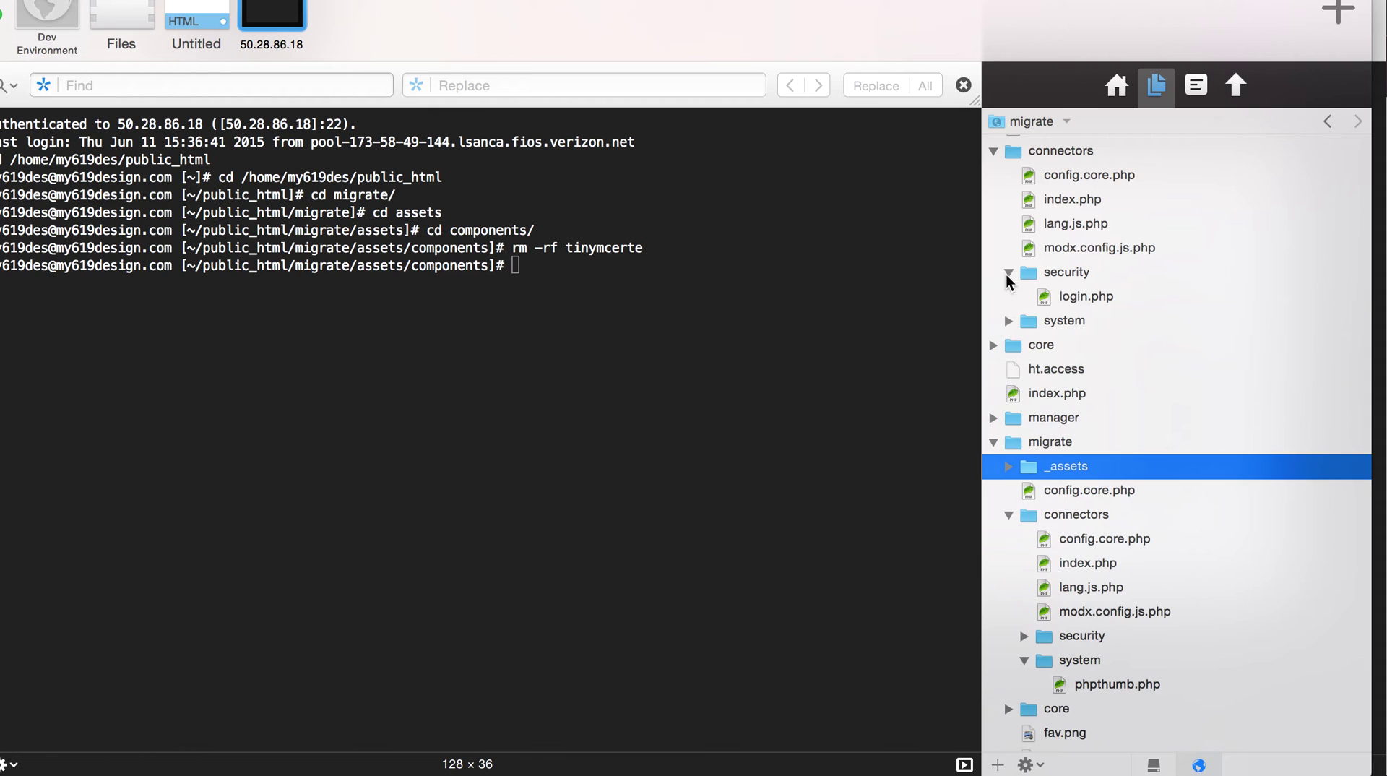
left_click(1009, 274)
left_click(993, 151)
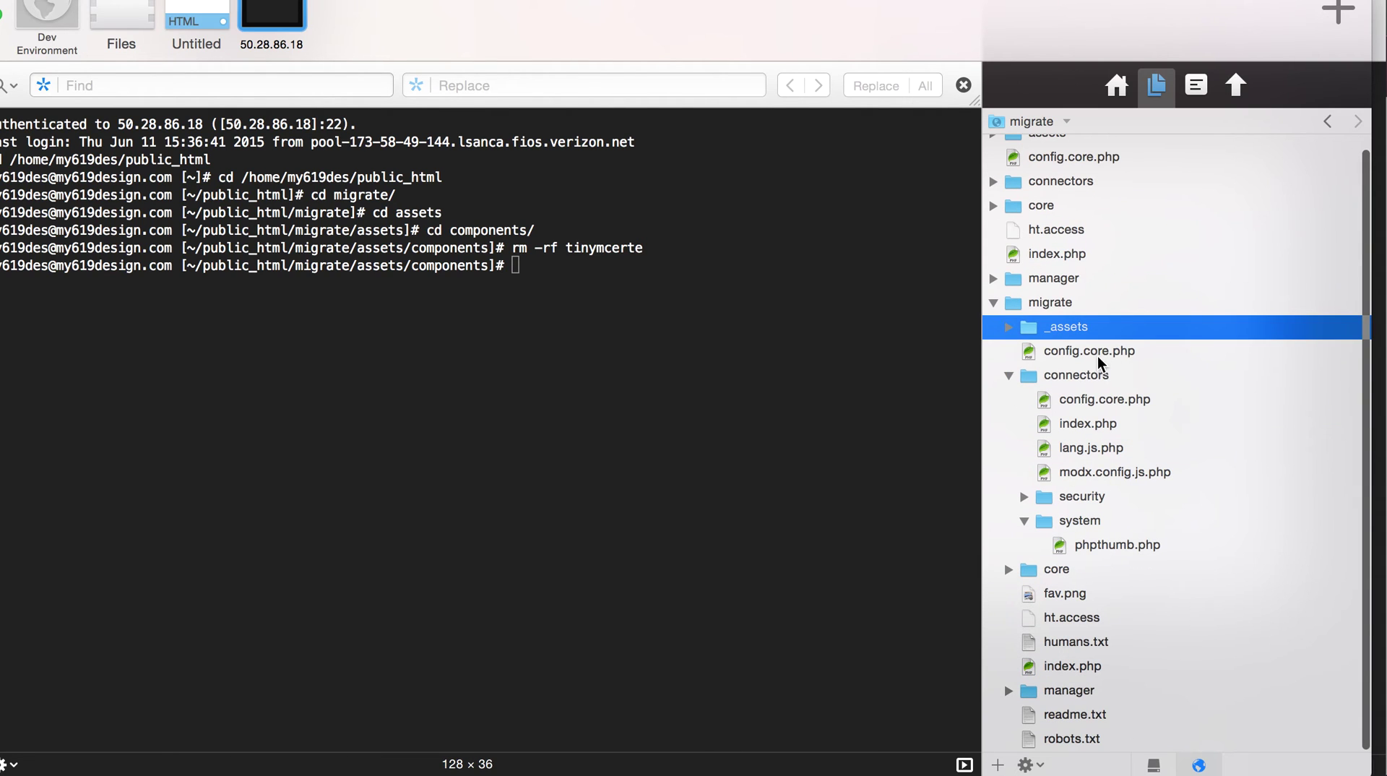
- Rename the old copy's connectors folder to _connectors and expand its core folder
left_click(1068, 377)
left_click(1068, 377)
key("Left")
type("_")
key("Return")
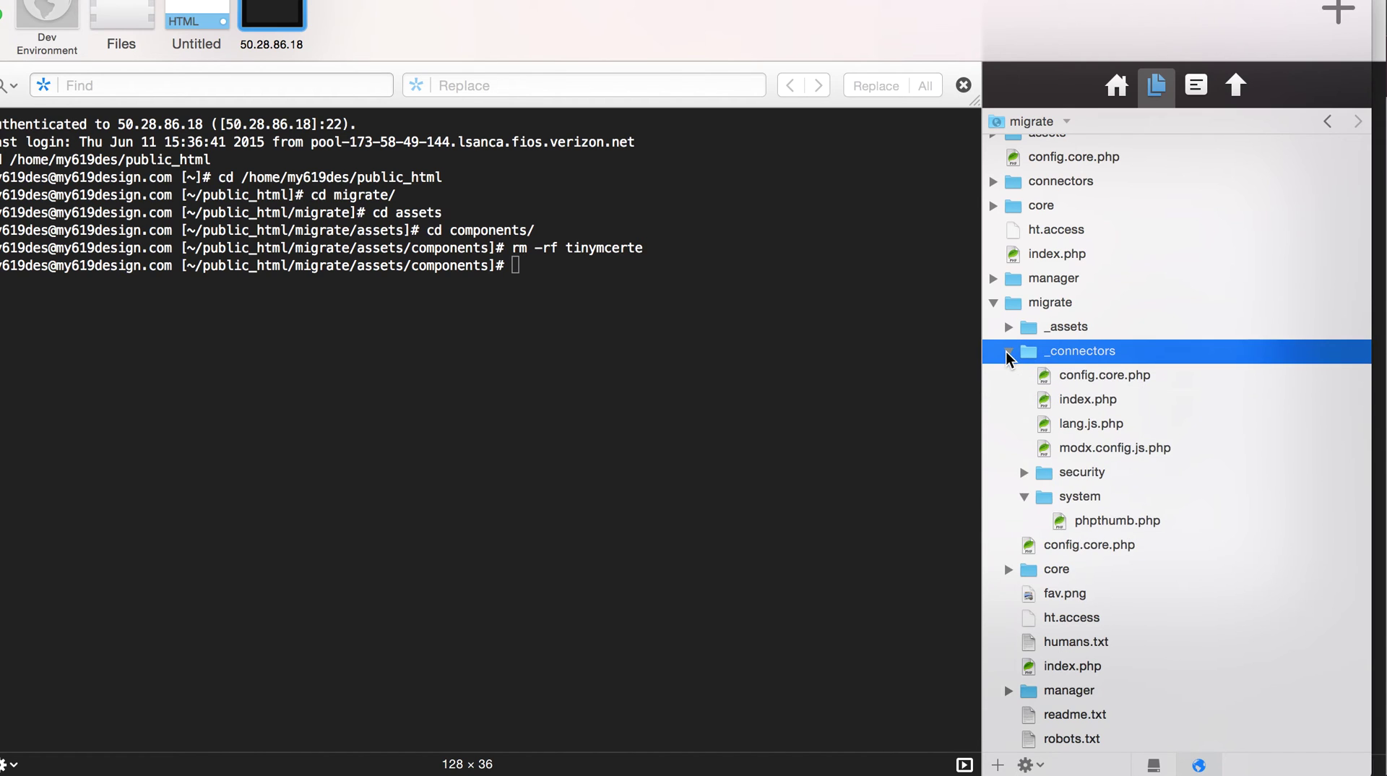
left_click(1009, 351)
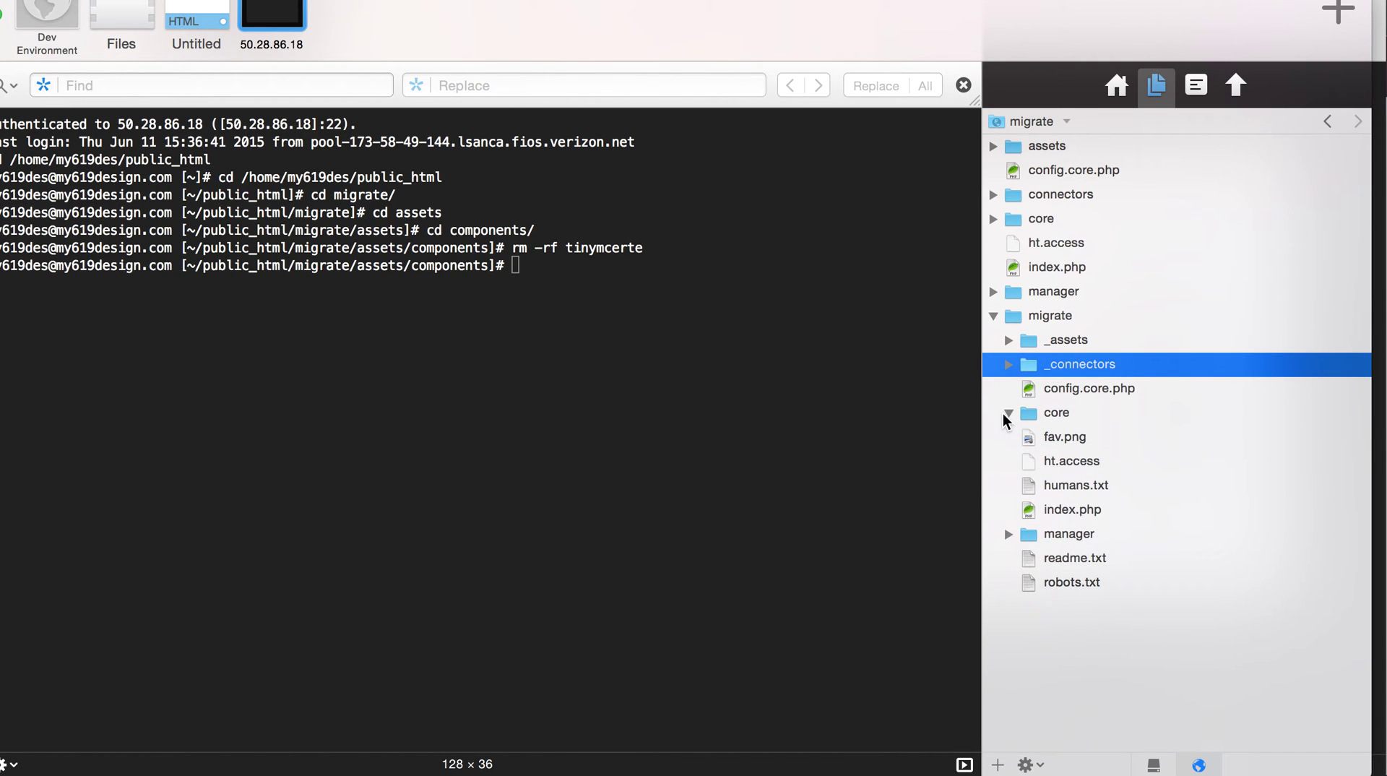
left_click(1007, 413)
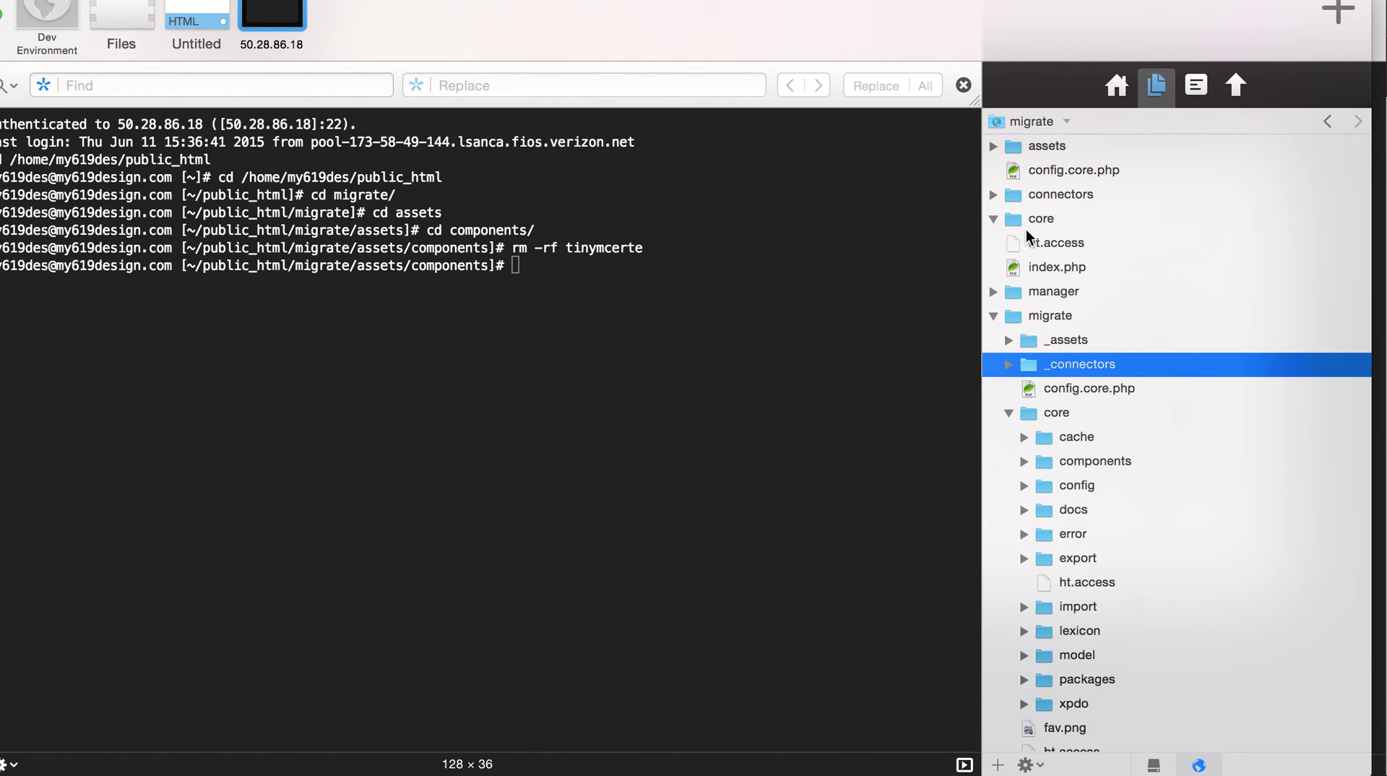
- Copy migrate's core component folders, assets through versionx, into the main core/components
left_click(1009, 268)
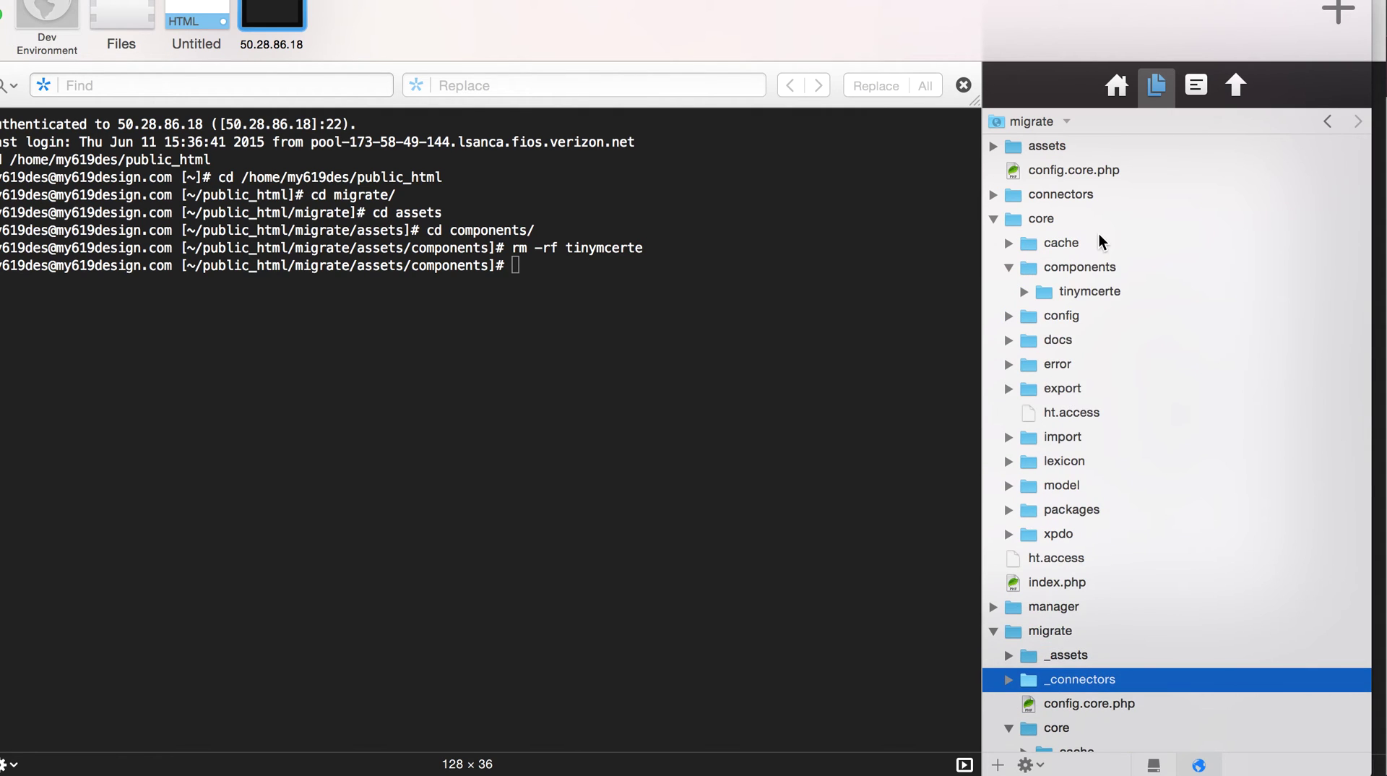
scroll(1099, 235, "down", 5)
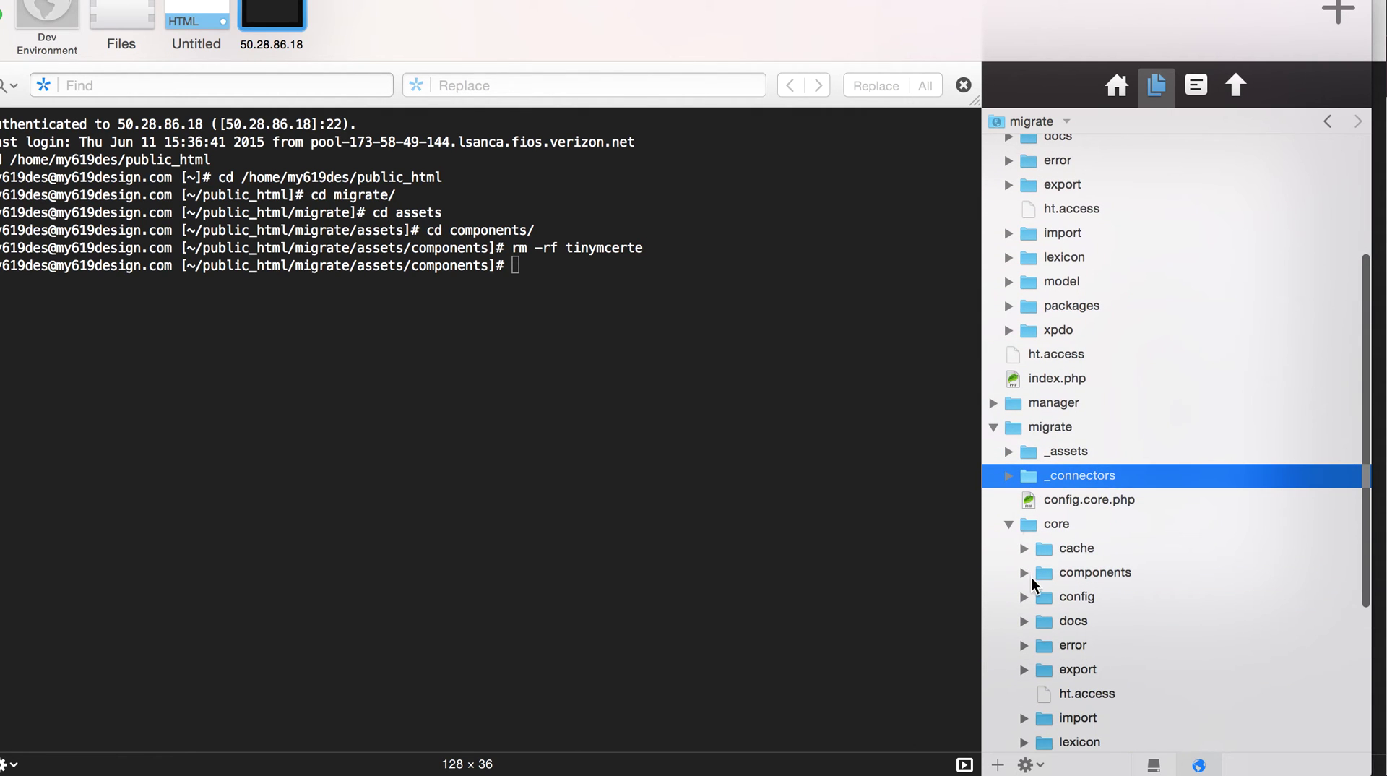
left_click(1024, 573)
scroll(1102, 561, "down", 6)
left_click(1112, 345)
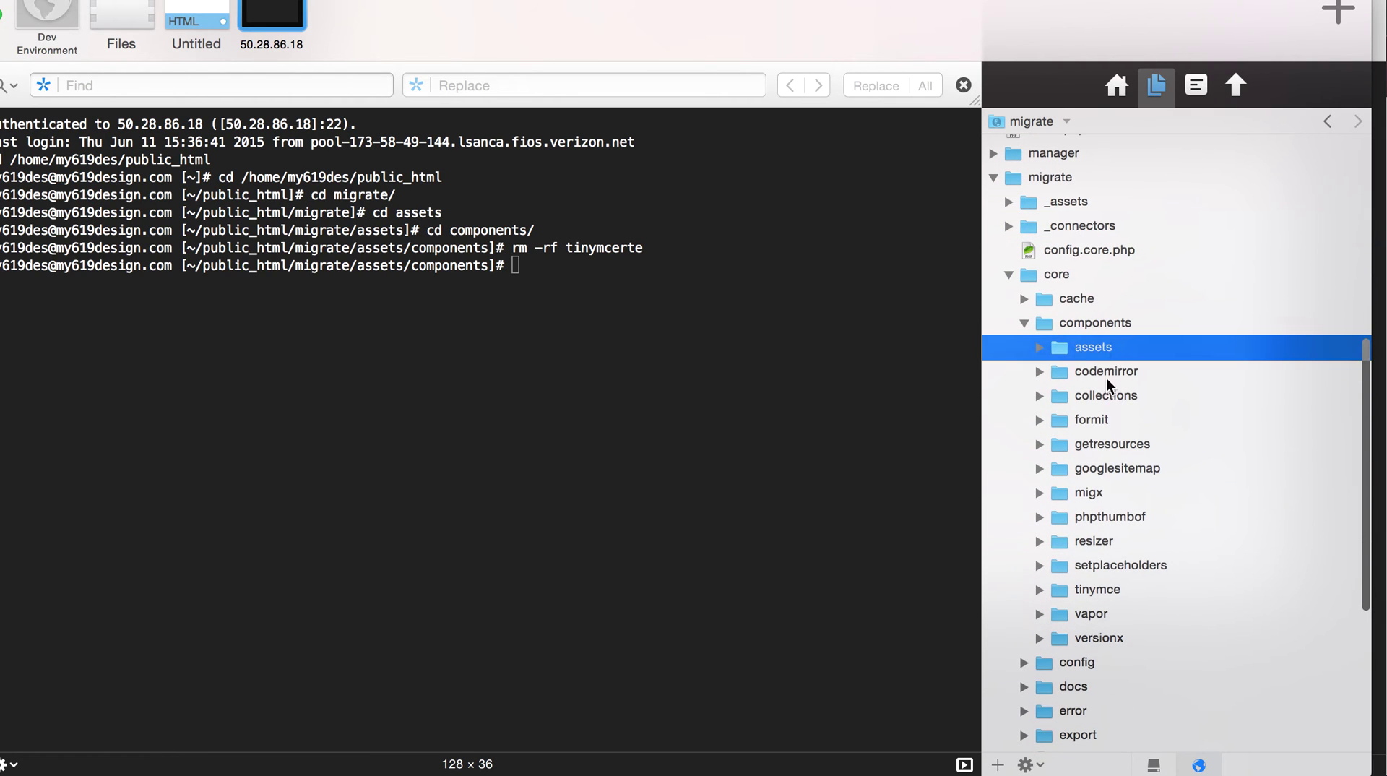
left_click(1081, 637, "shift")
scroll(1081, 637, "up", 5)
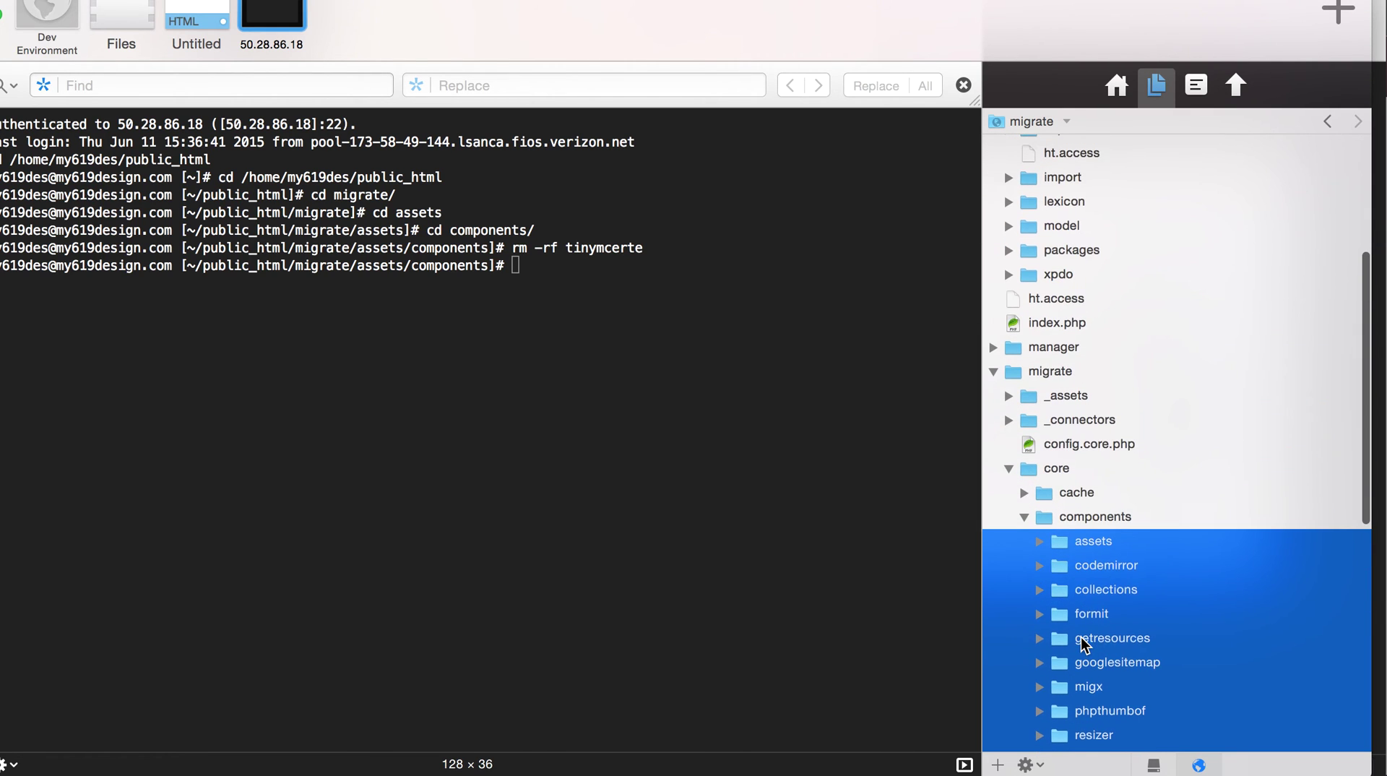
scroll(1084, 643, "up", 4)
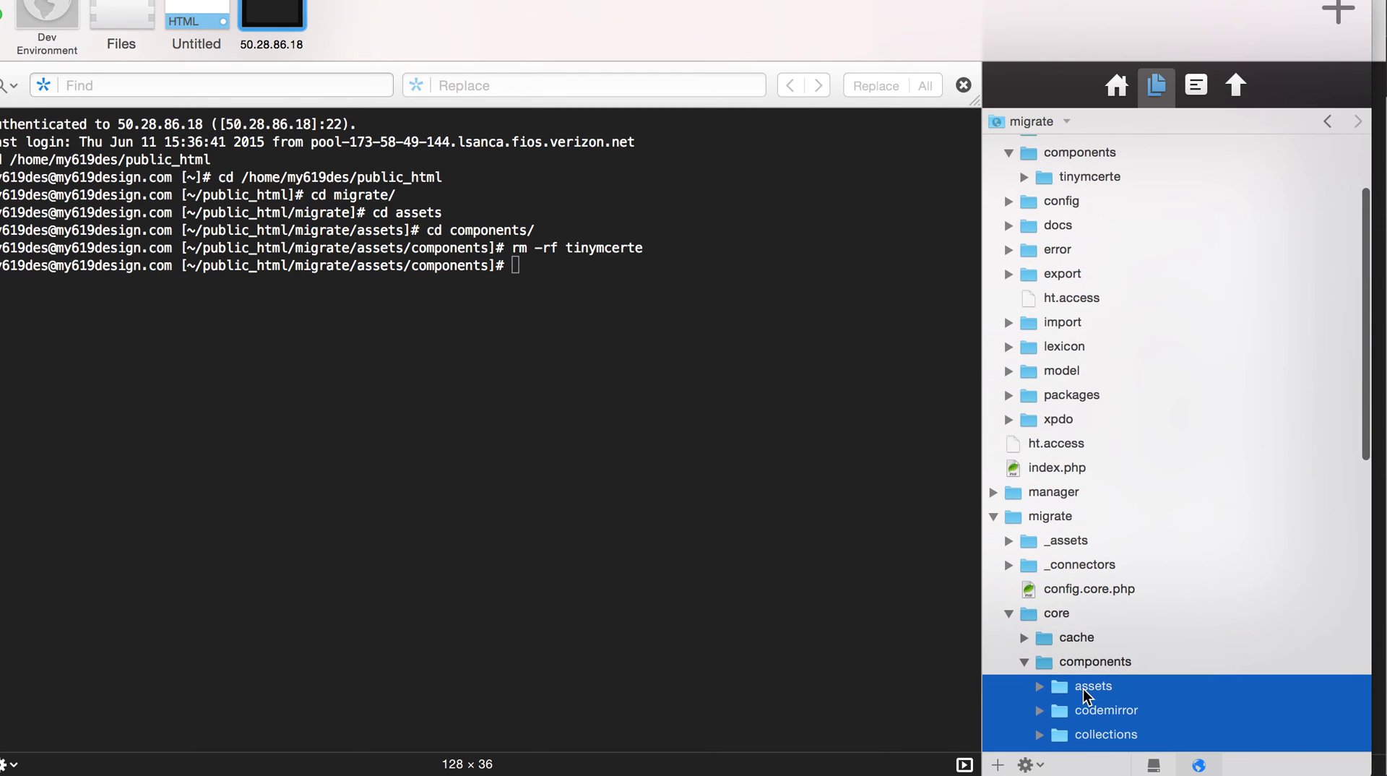
left_click_drag(1082, 688, 1065, 159)
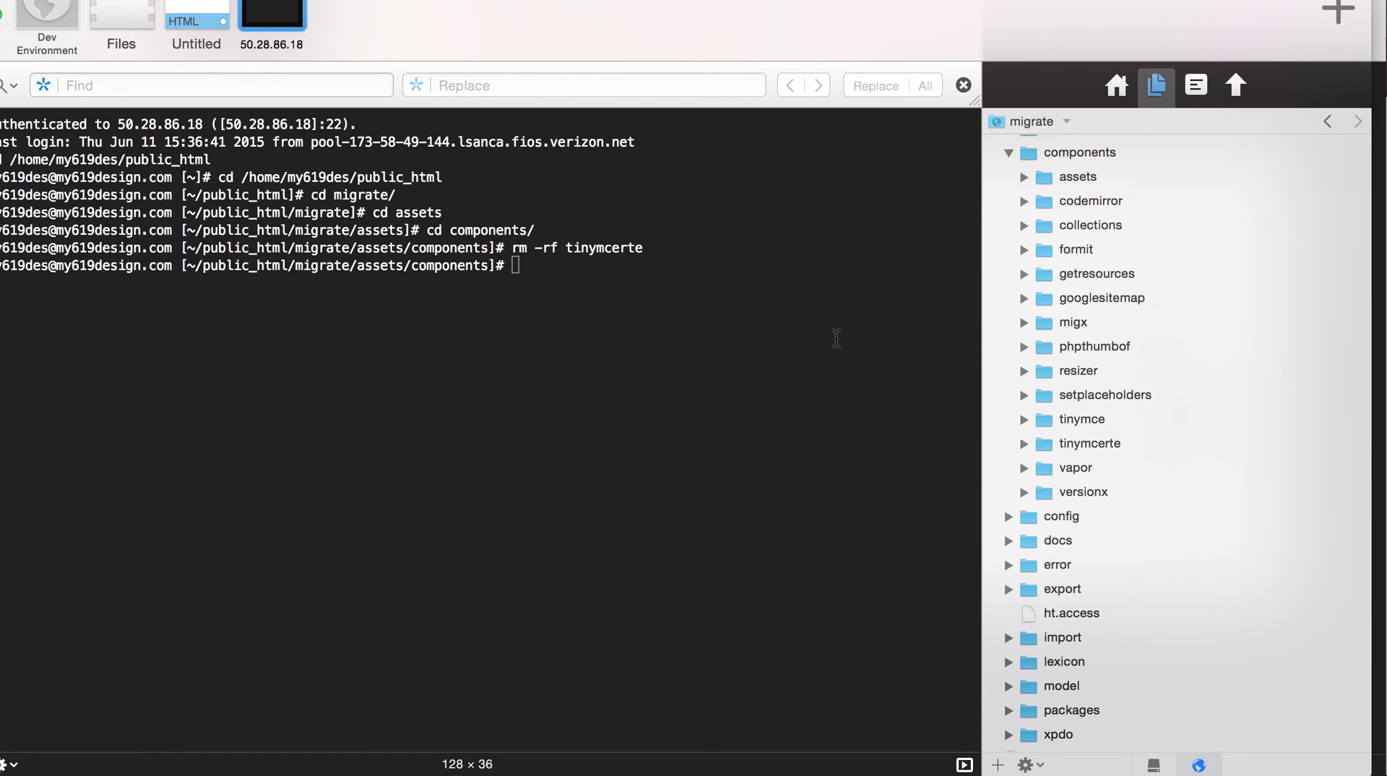
- In the terminal, cd into migrate/core/components and run rm -rf tinymcerte
left_click(835, 338)
type("cd ..")
key("Return")
type("cd ..")
key("Return")
scroll(1178, 226, "up", 2)
type("cd core")
key("Return")
type("cd components/")
key("Return")
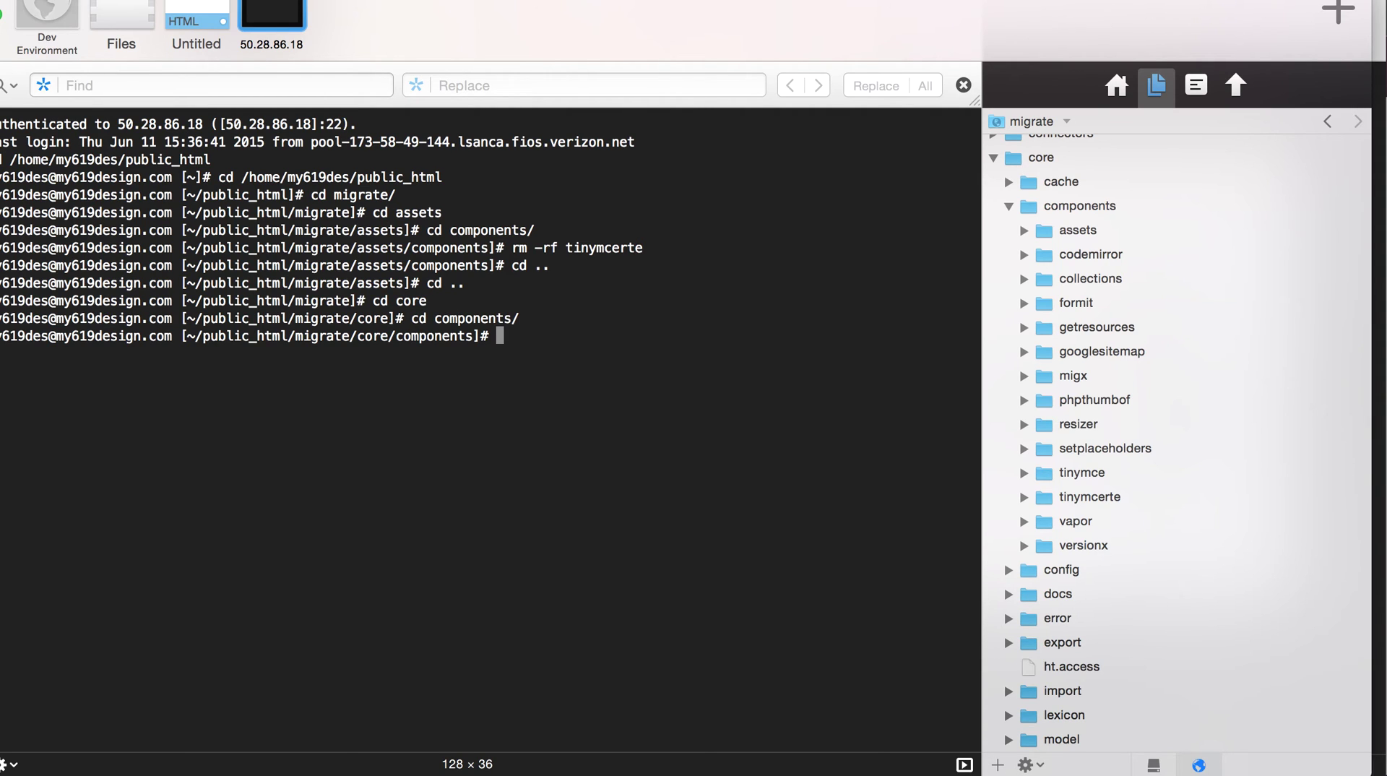
type("rm -rf tinymcerte")
key("Return")
left_click(1126, 254)
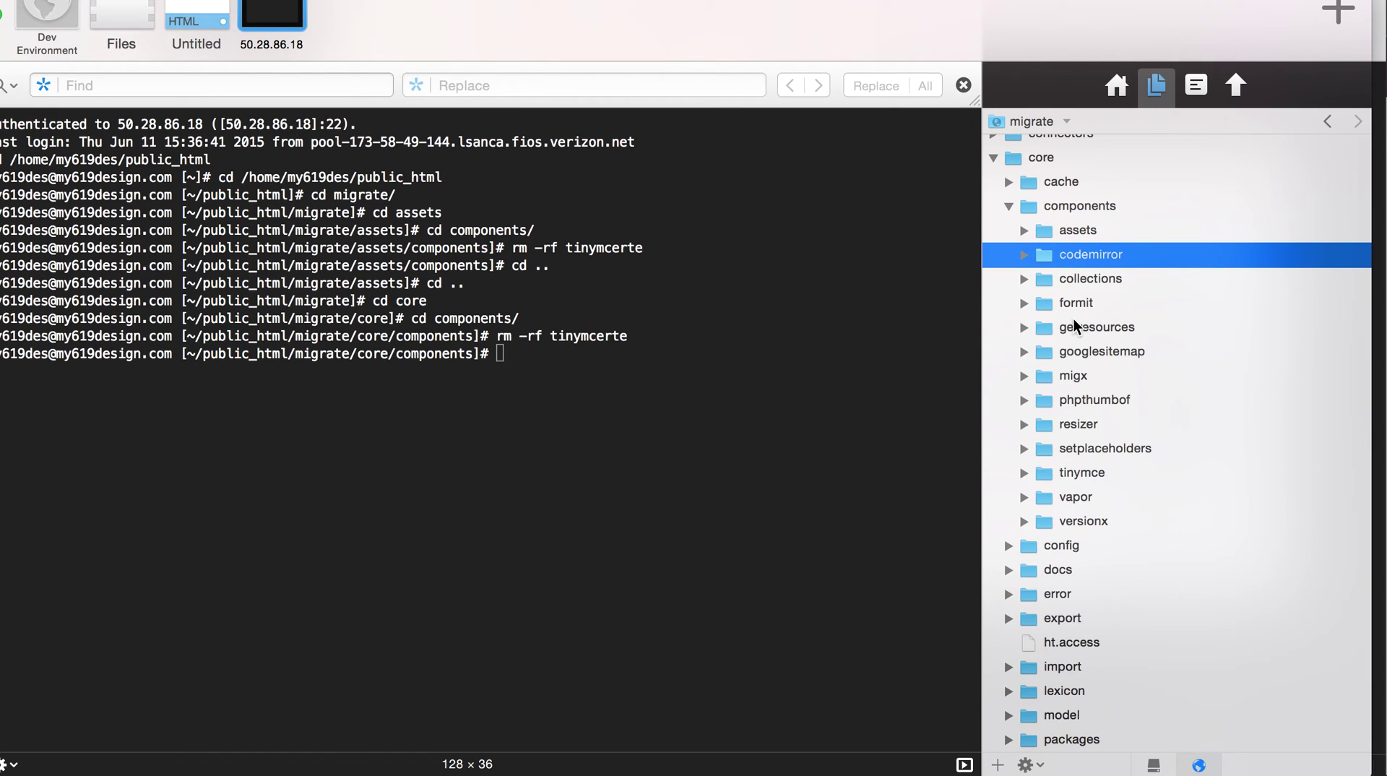
left_click(1007, 206)
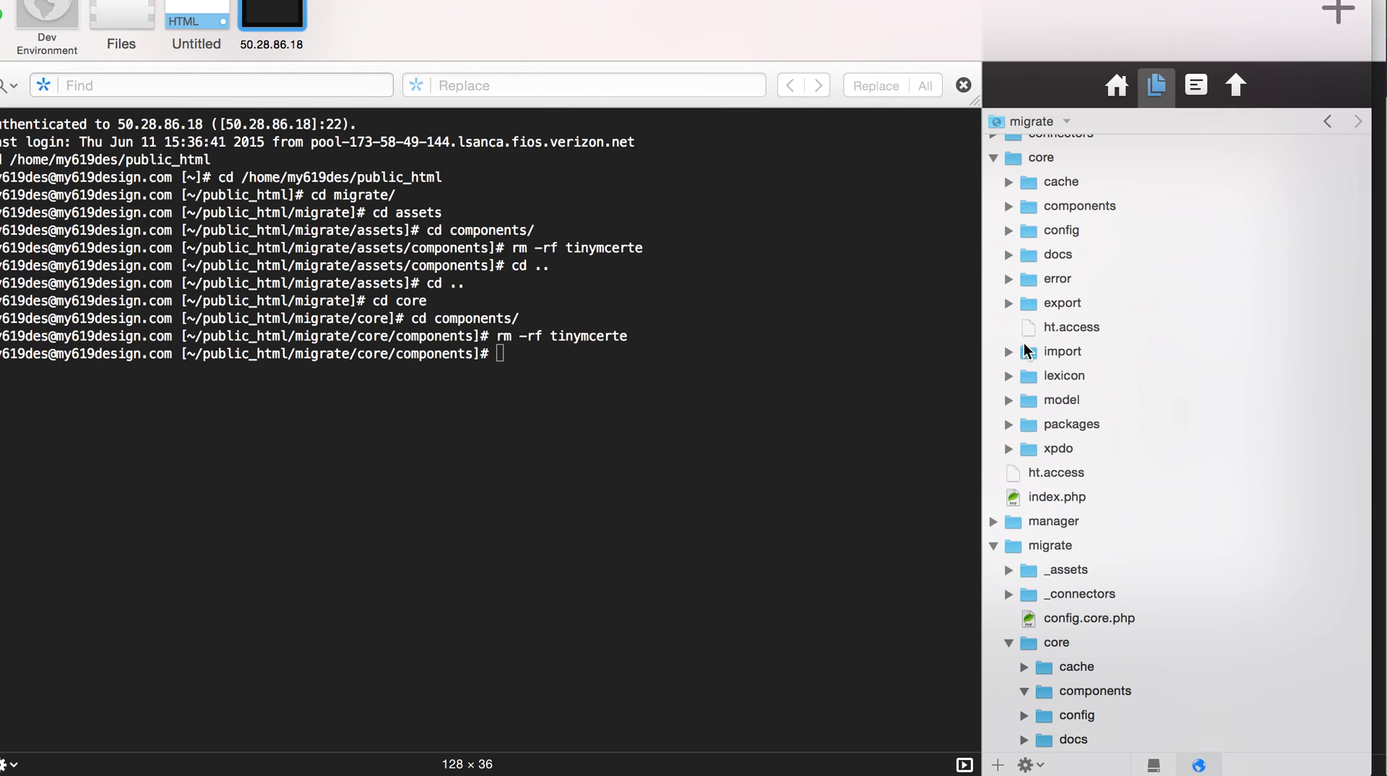
- Check the config folder, expand both core/packages folders and select tinymcerte-1.0.0-beta
scroll(1068, 336, "down", 3)
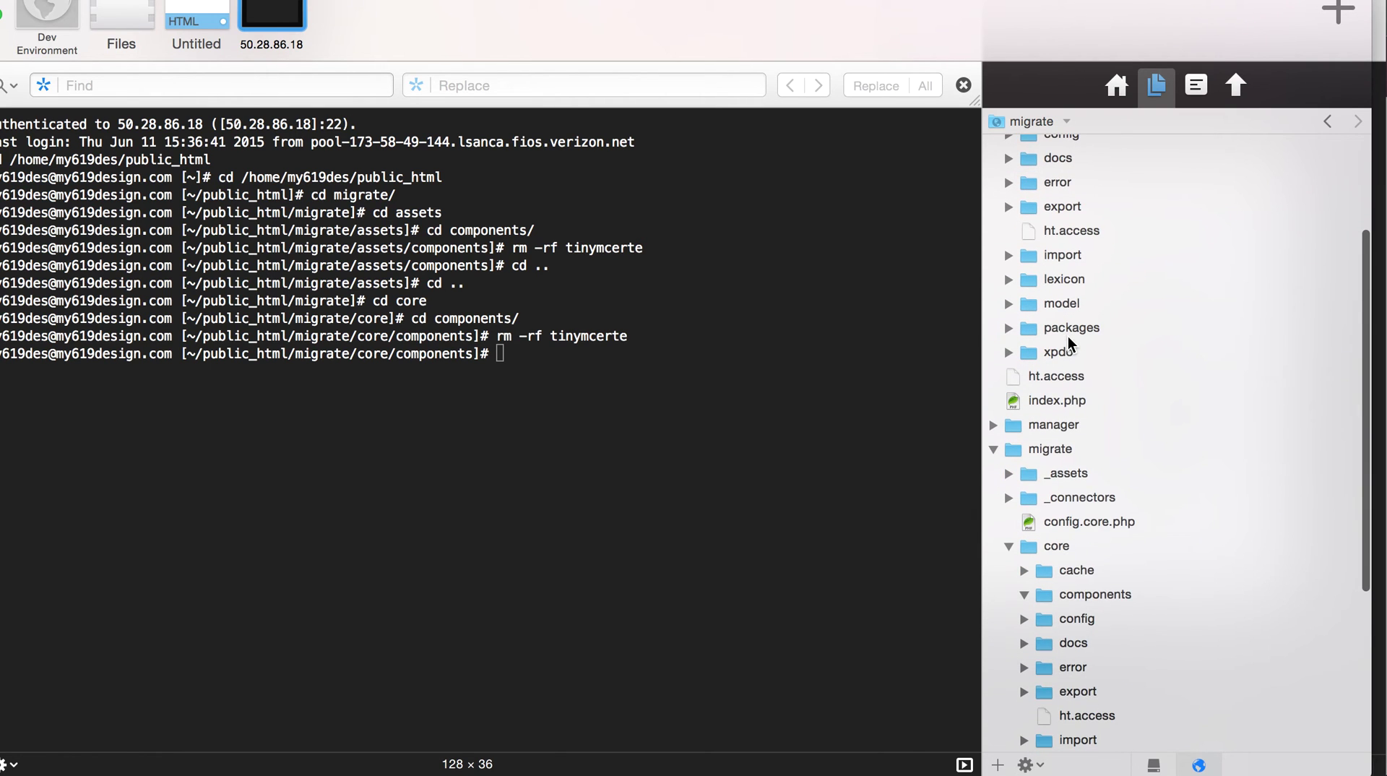
scroll(1078, 458, "down", 3)
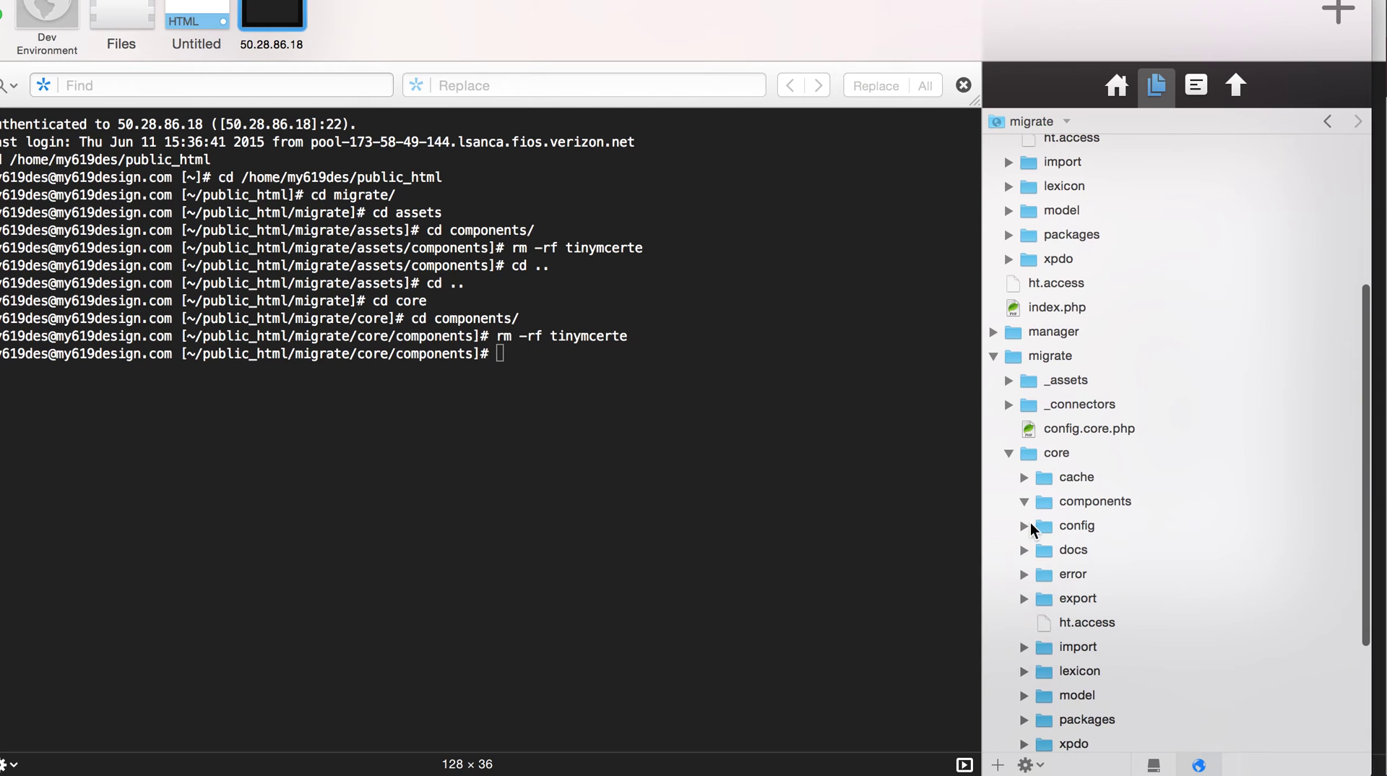
left_click(1028, 525)
scroll(1024, 548, "down", 3)
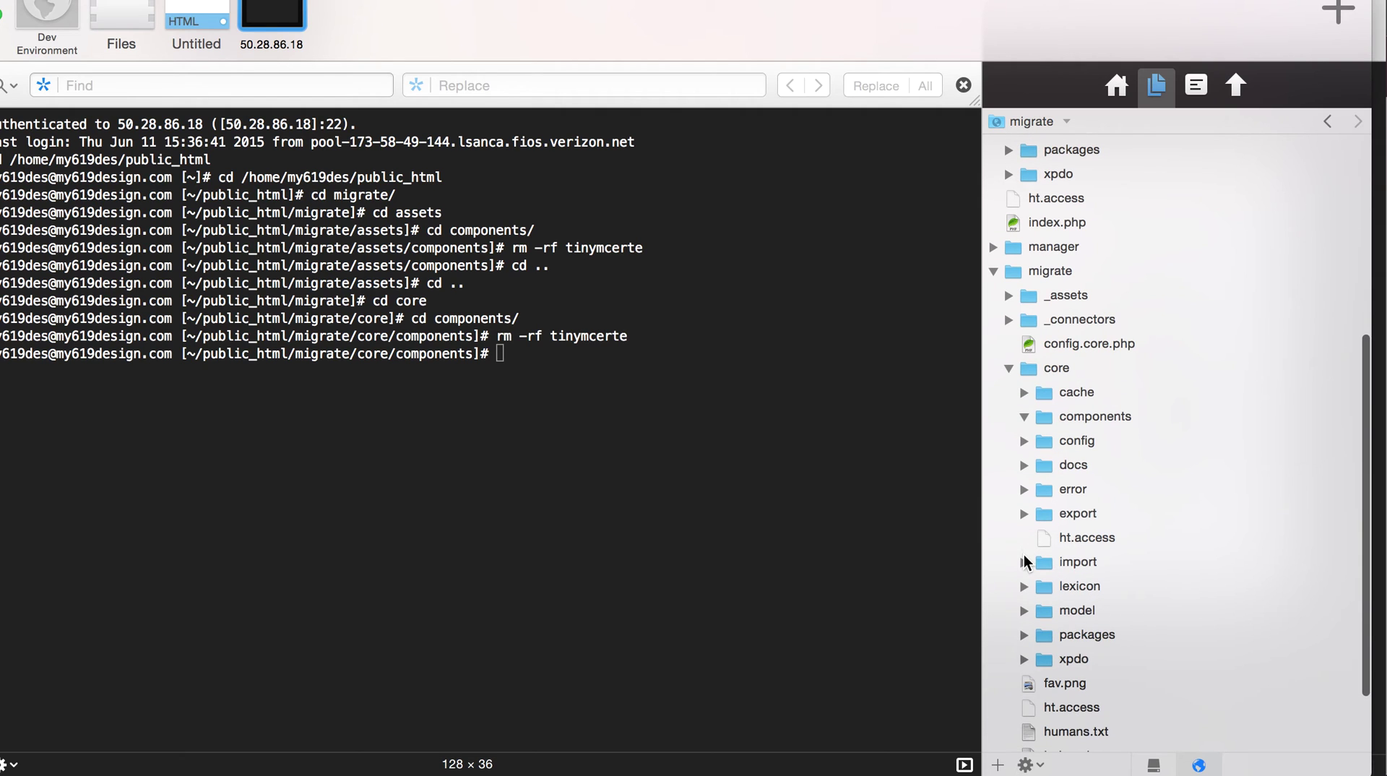
left_click(1026, 634)
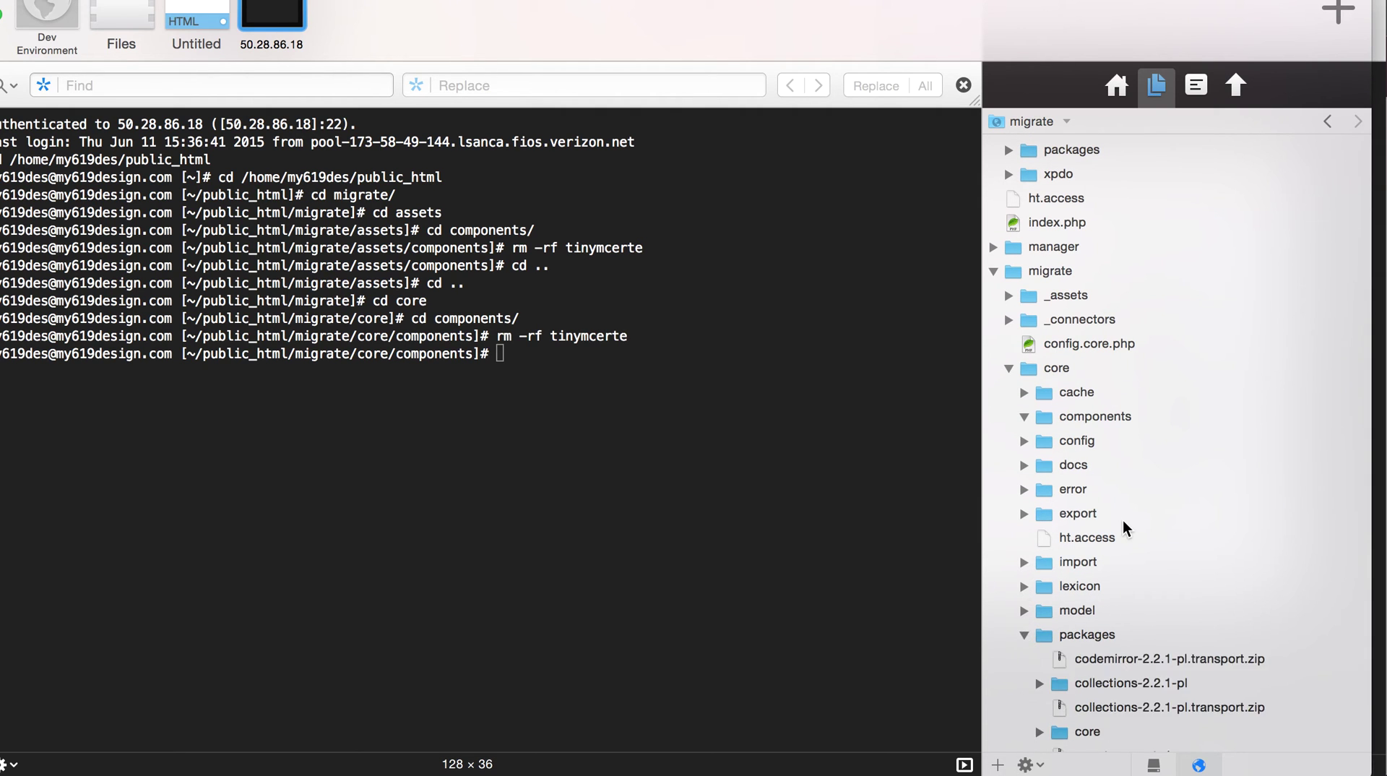
scroll(1123, 520, "down", 10)
scroll(1122, 520, "up", 15)
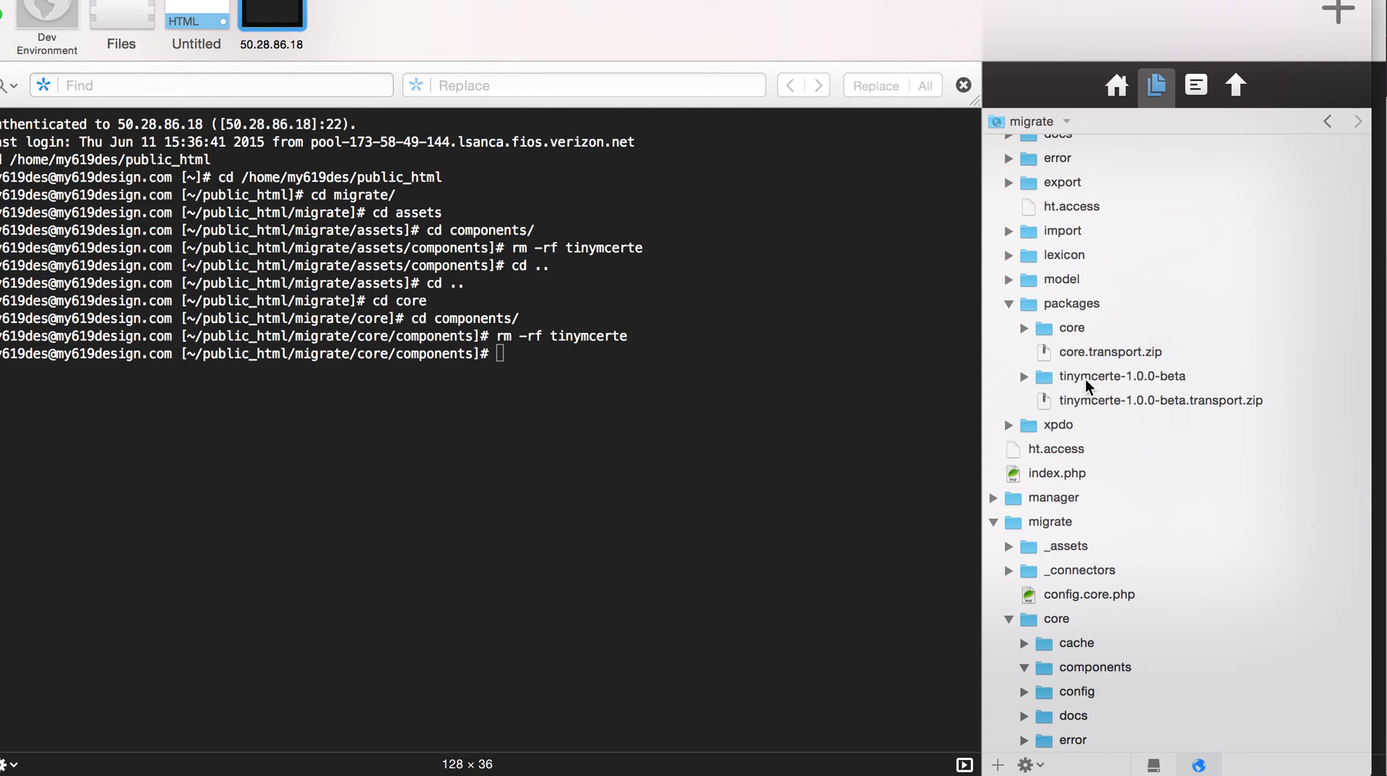
left_click(1085, 379)
- Delete the tinymcerte-1.0.0-beta folder and its transport zip from the main packages folder
left_click(1085, 396, "shift")
right_click(1085, 397)
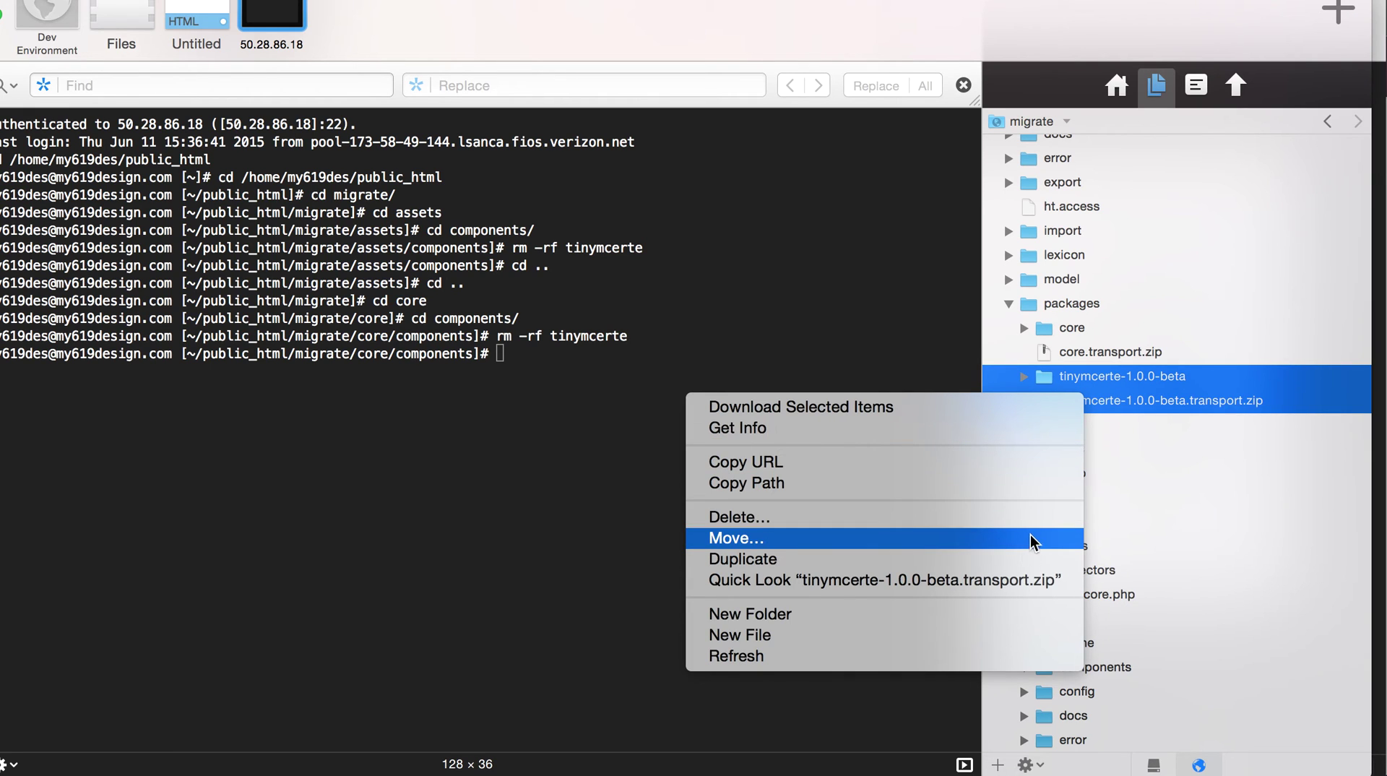
left_click(1043, 516)
left_click(882, 178)
- Try dragging codemirror through versionx packages over, cancelling when core files conflict
scroll(1192, 211, "down", 10)
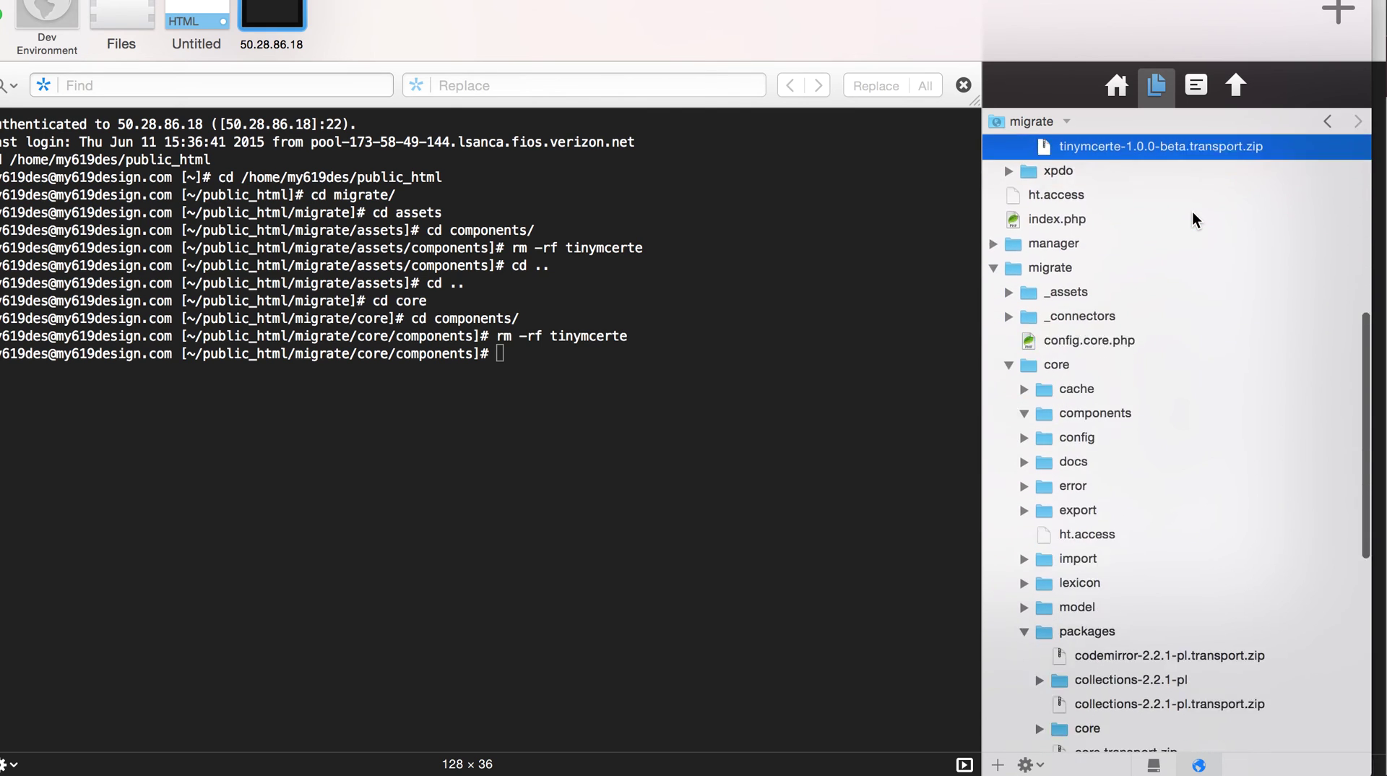
scroll(1192, 210, "down", 4)
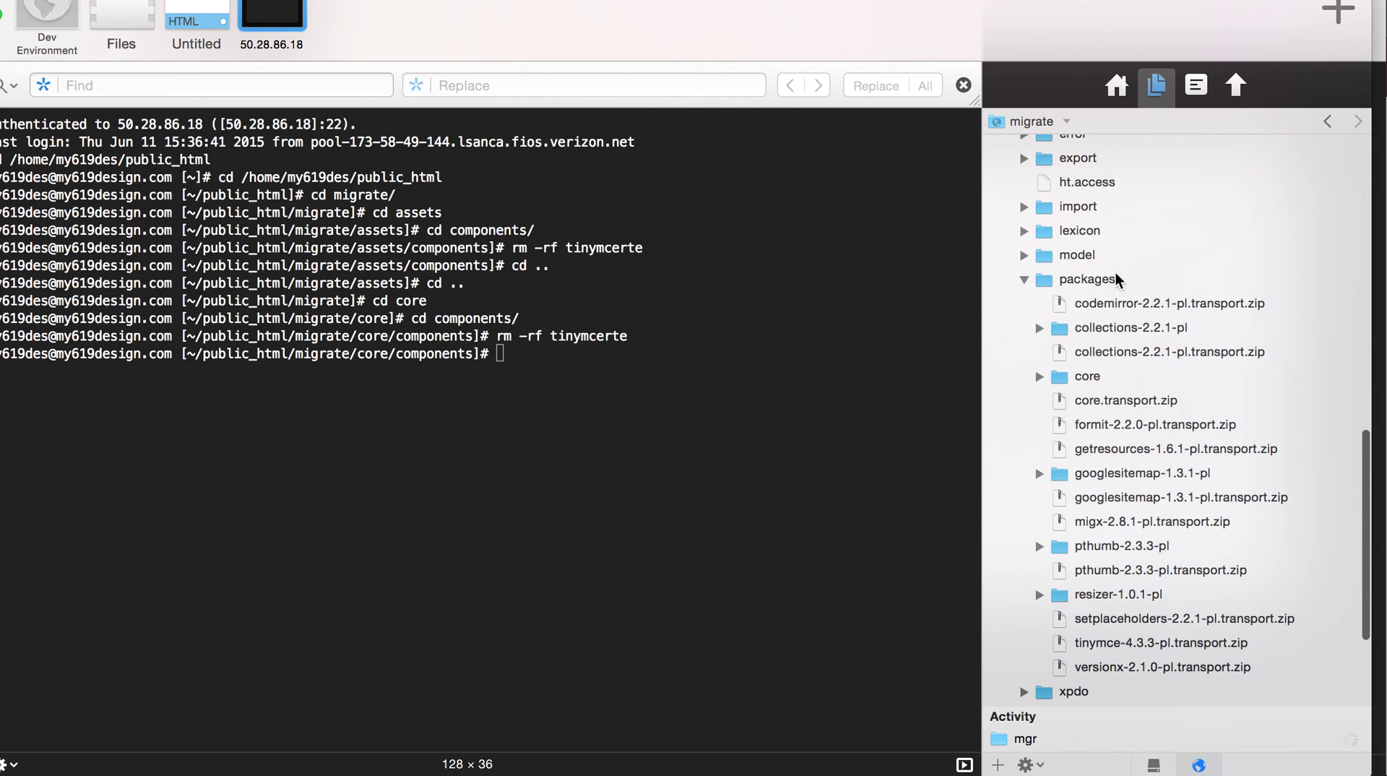
left_click(1098, 303)
left_click(1091, 666, "shift")
scroll(1130, 498, "up", 5)
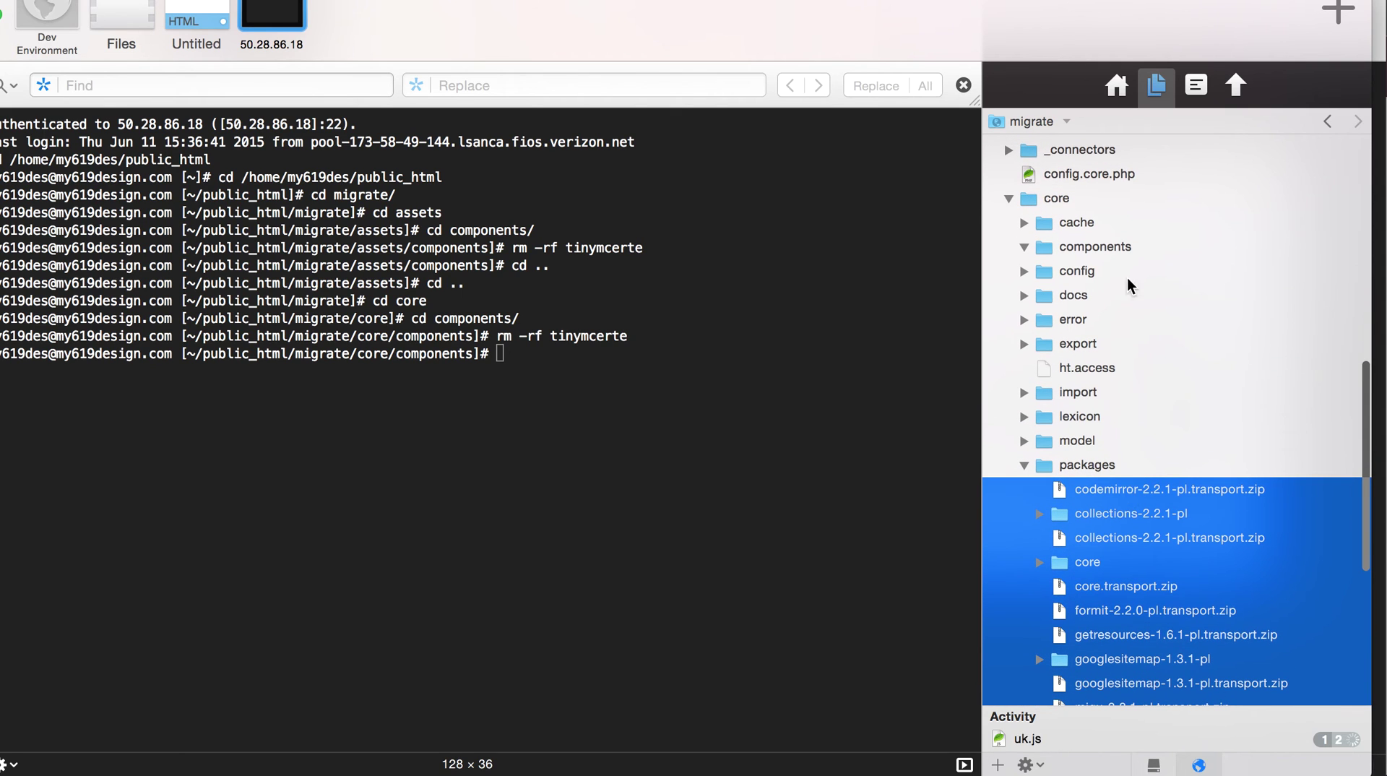
left_click_drag(1147, 489, 1085, 212)
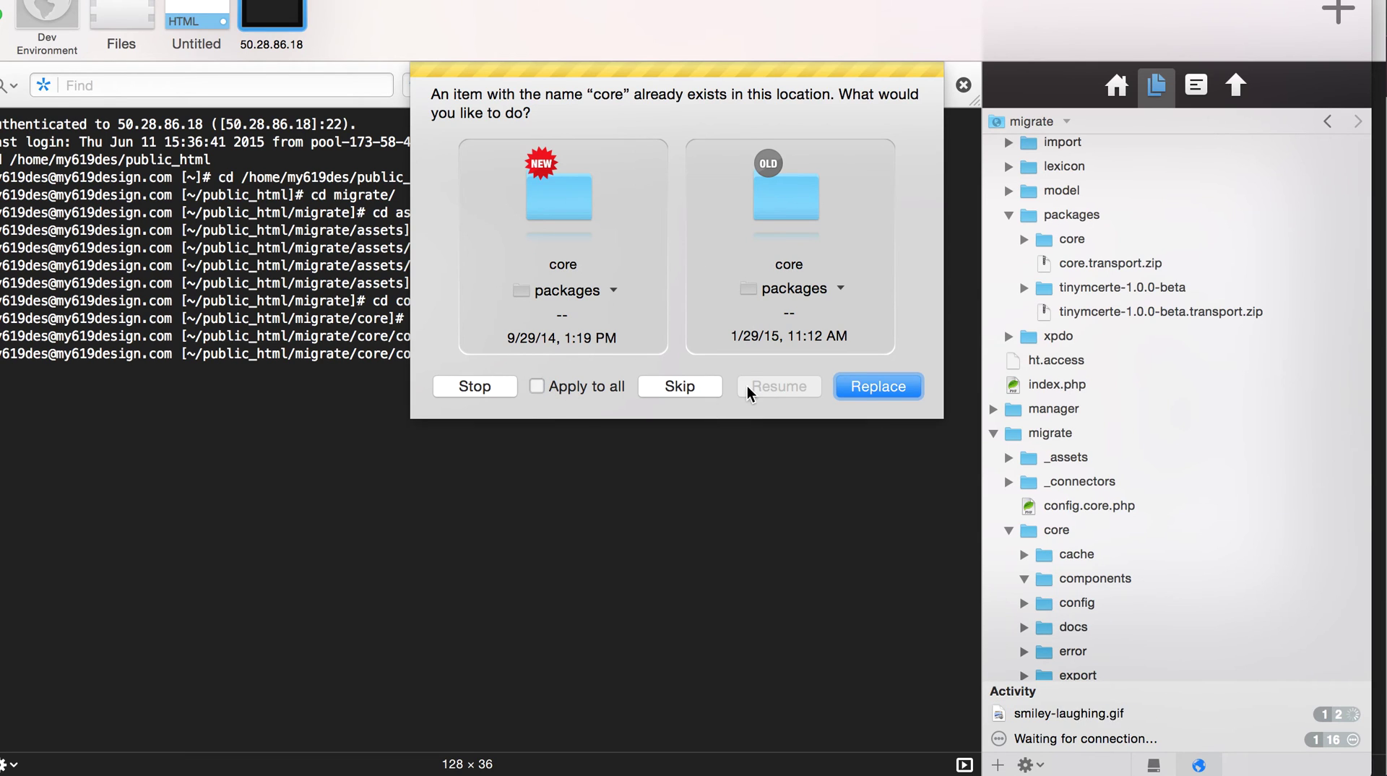
left_click(536, 385)
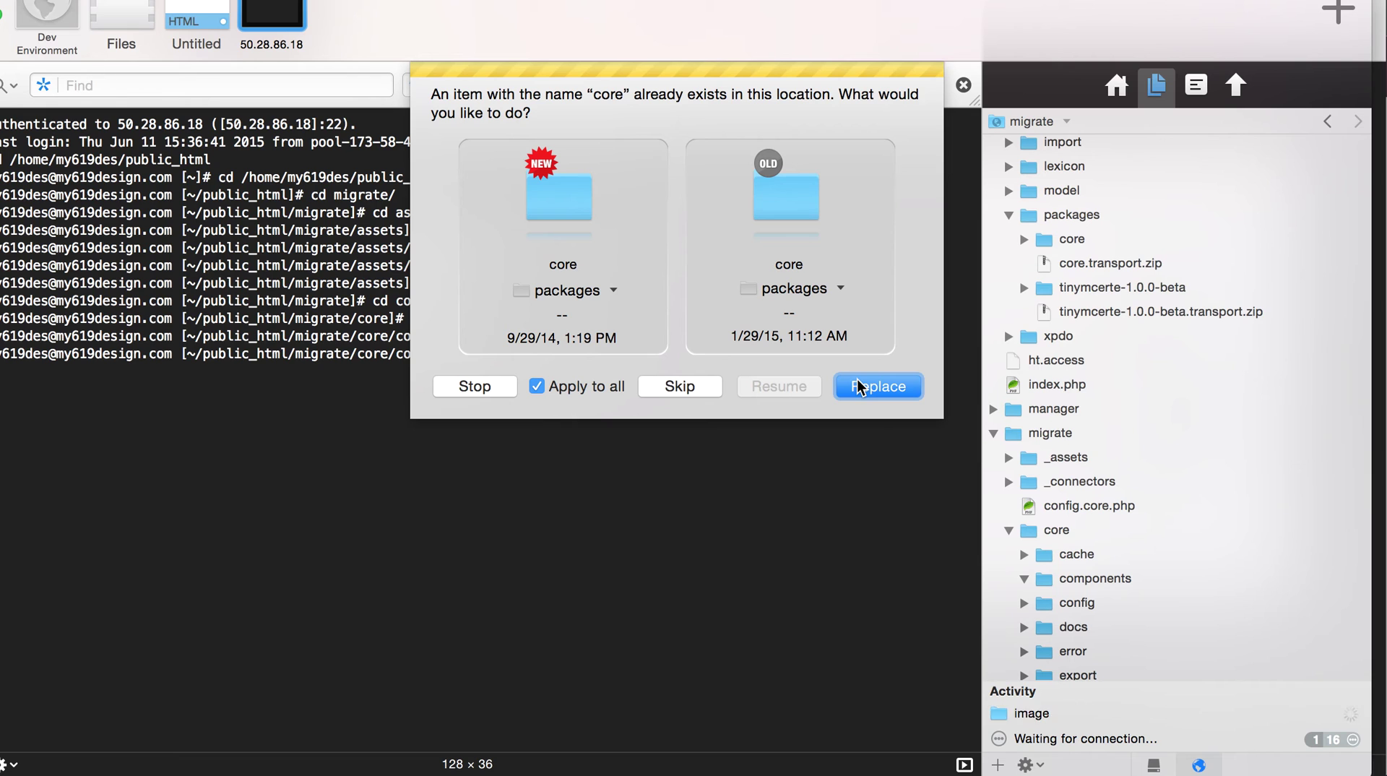
left_click(680, 386)
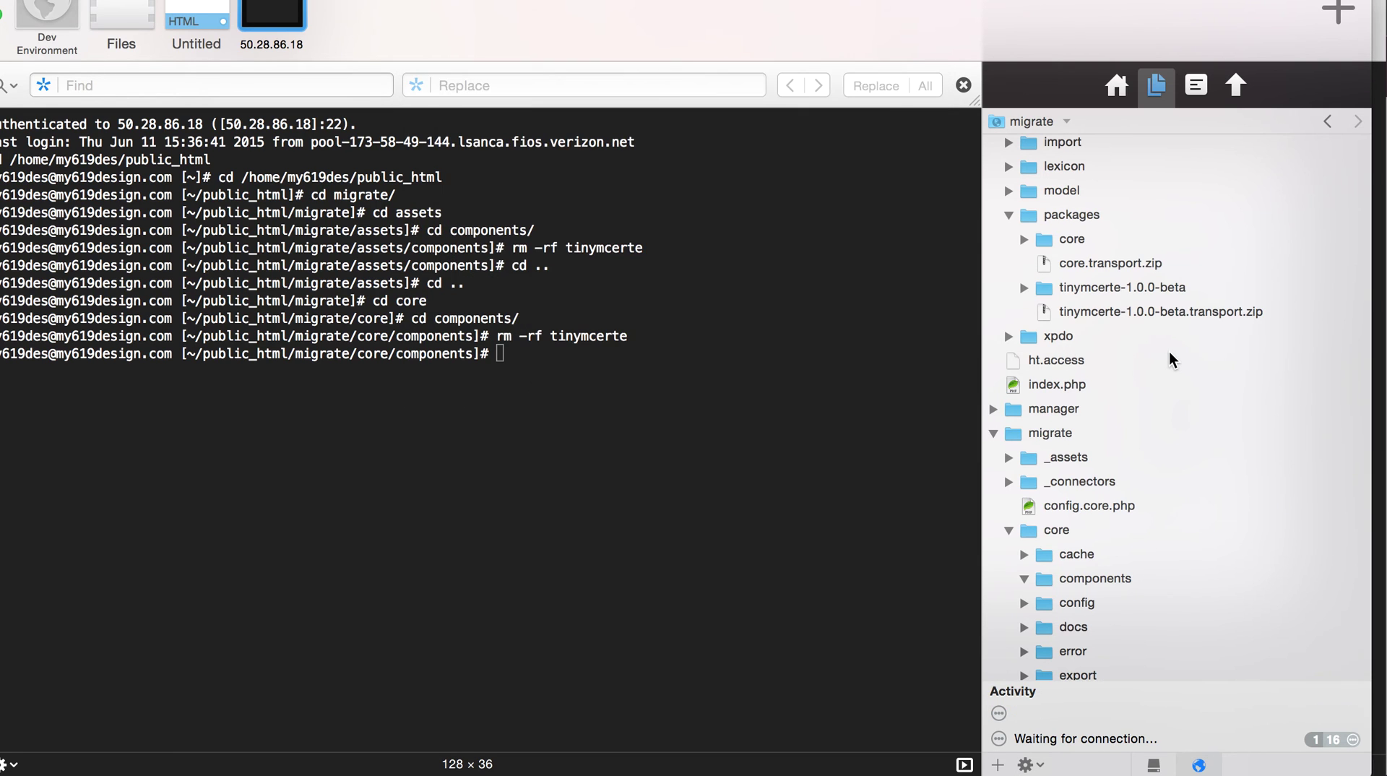
left_click(584, 390)
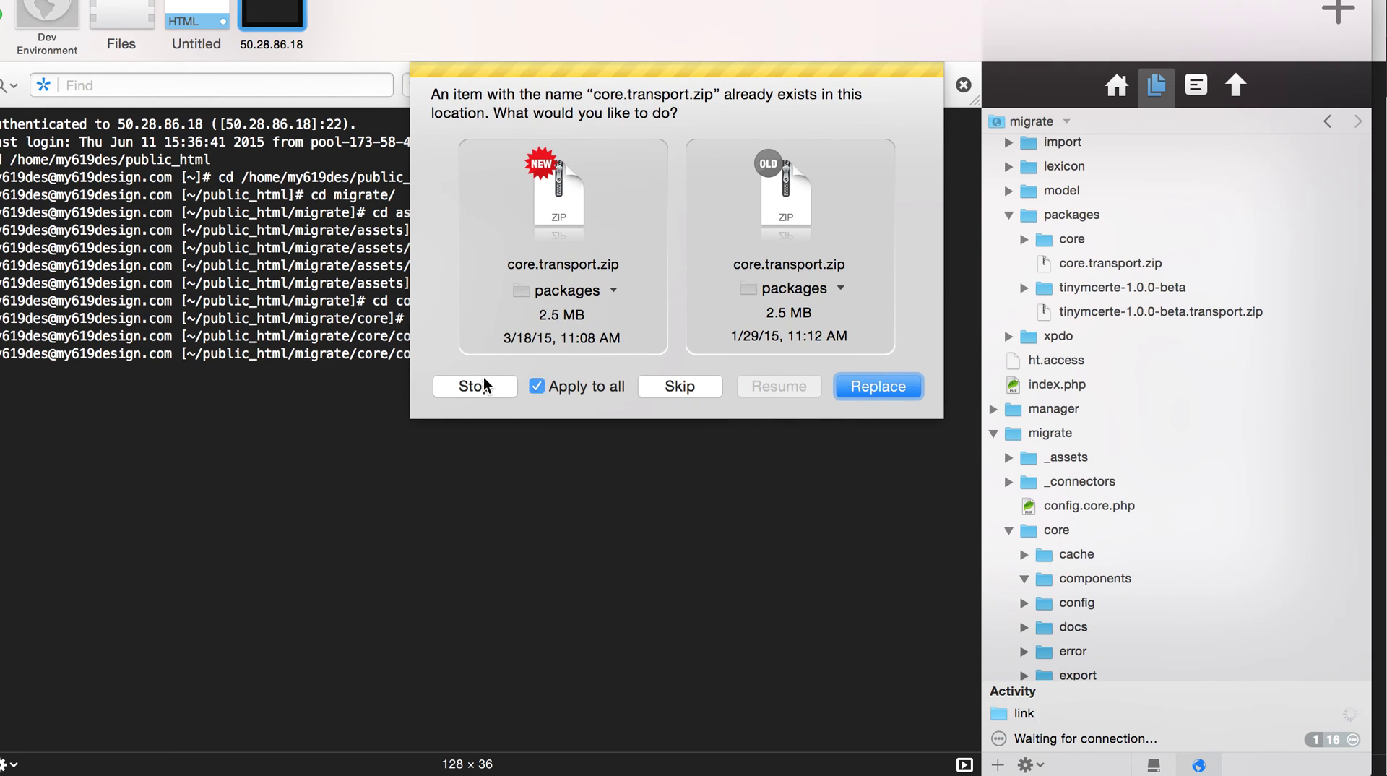
left_click(475, 386)
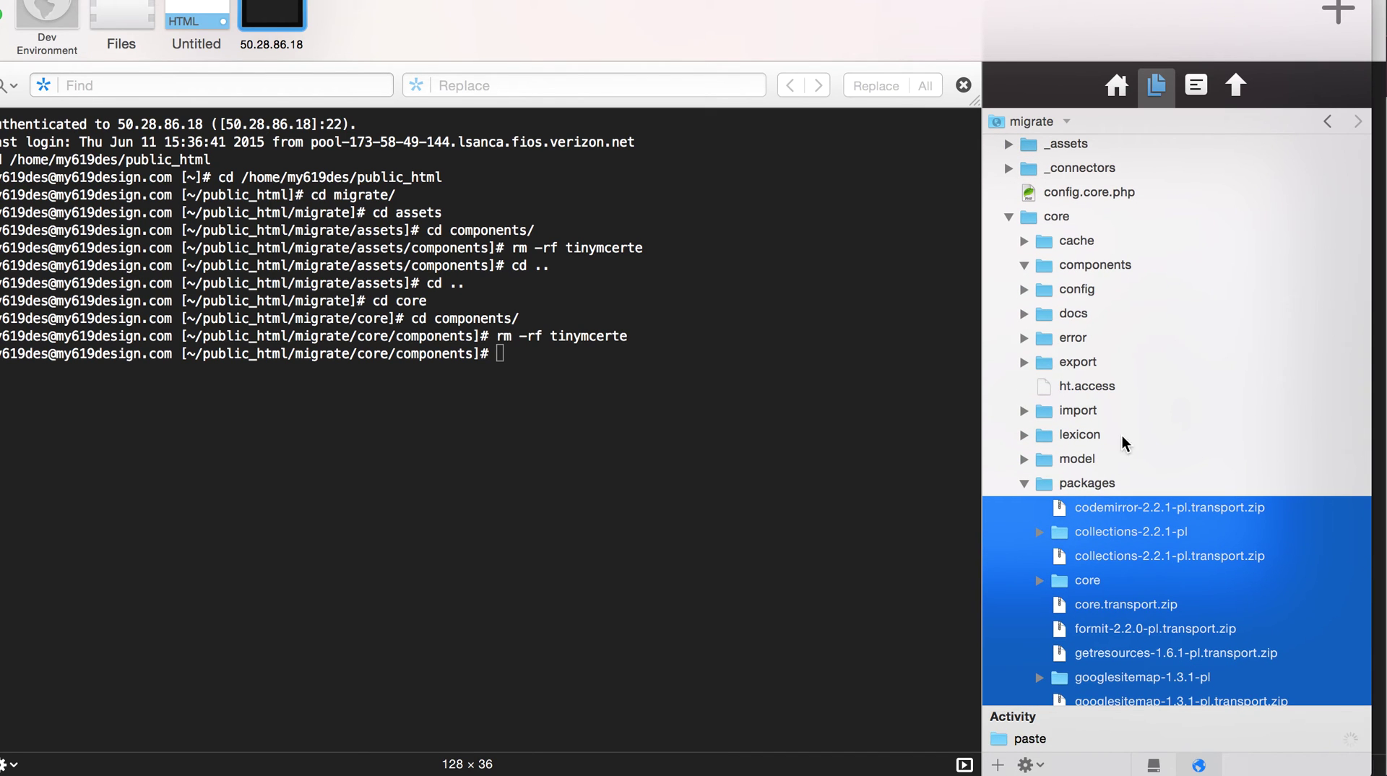
- Drop the 14 add-on package files into the main core/packages folder
scroll(1139, 482, "down", 4)
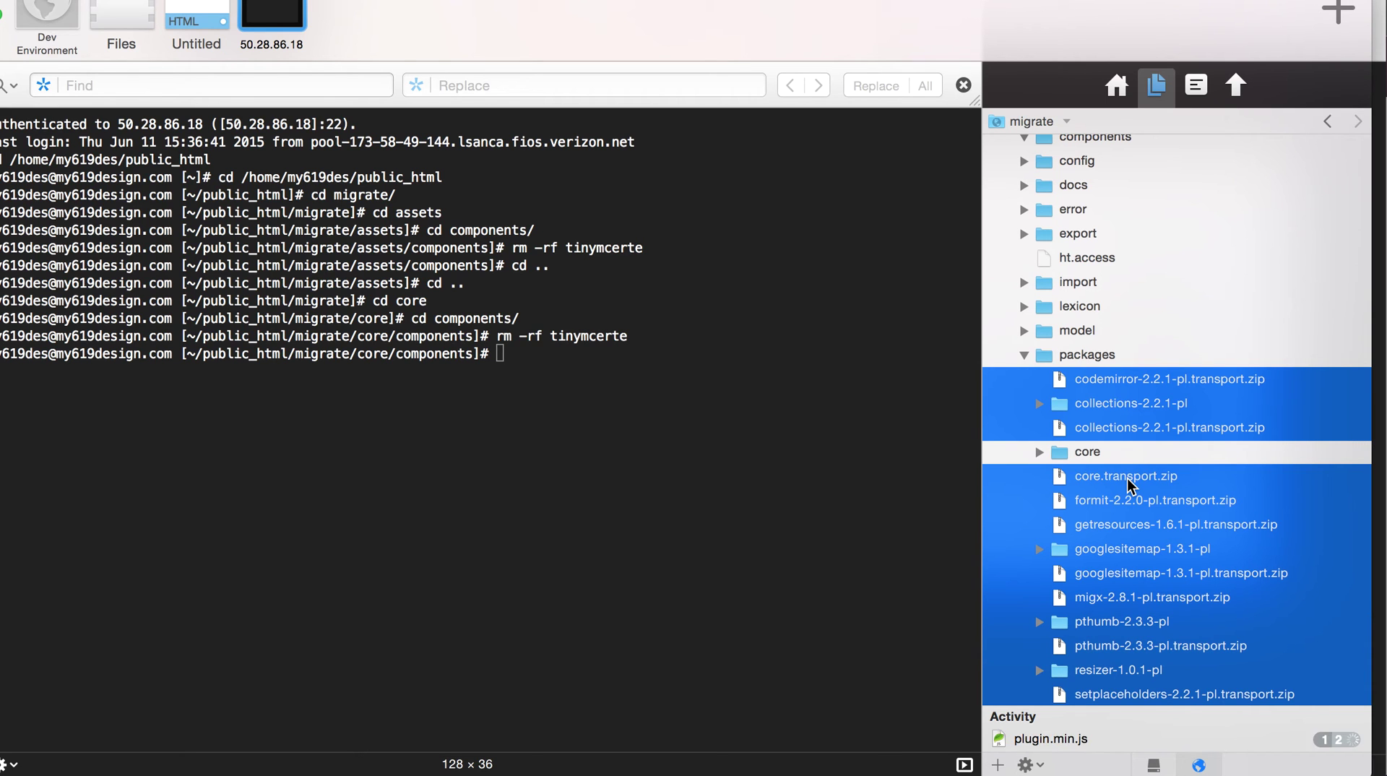
scroll(1127, 479, "down", 6)
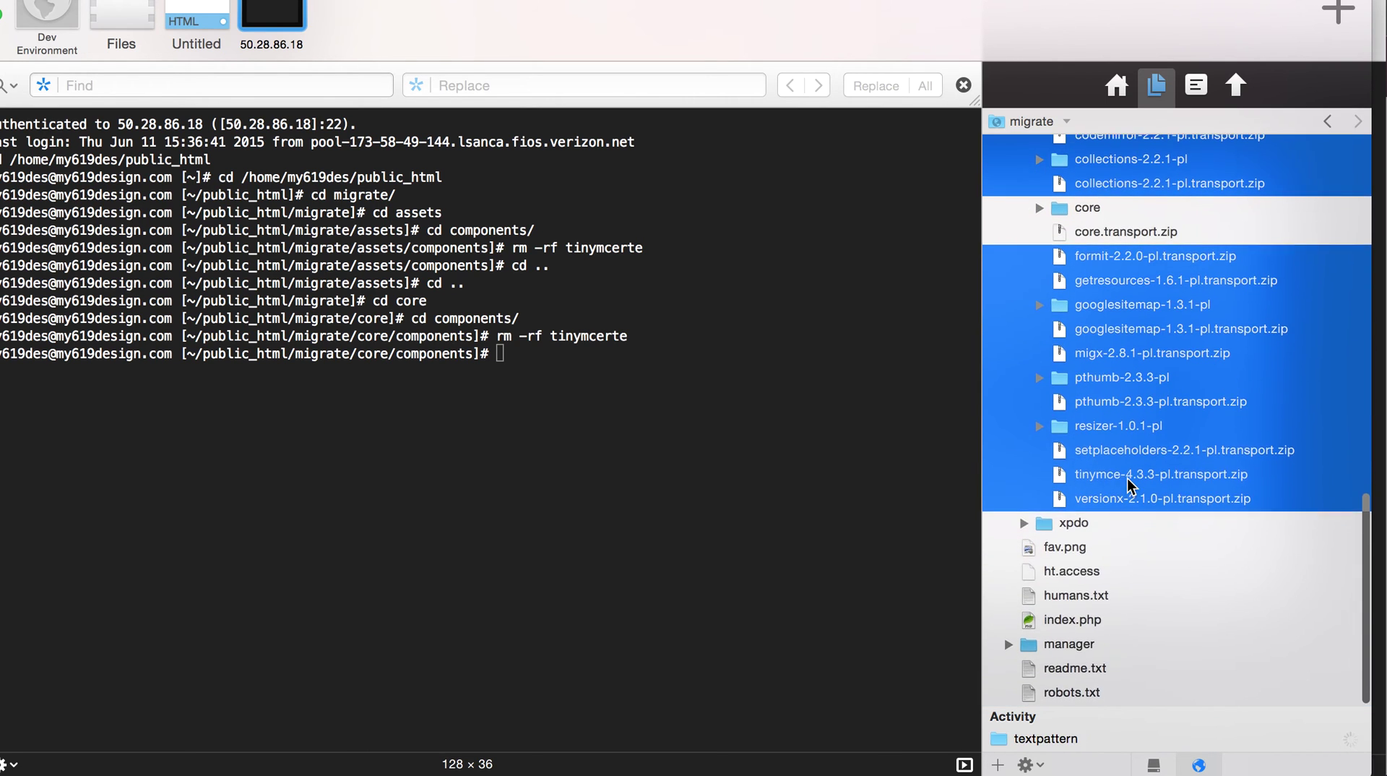
scroll(1131, 486, "up", 2)
scroll(1130, 486, "up", 6)
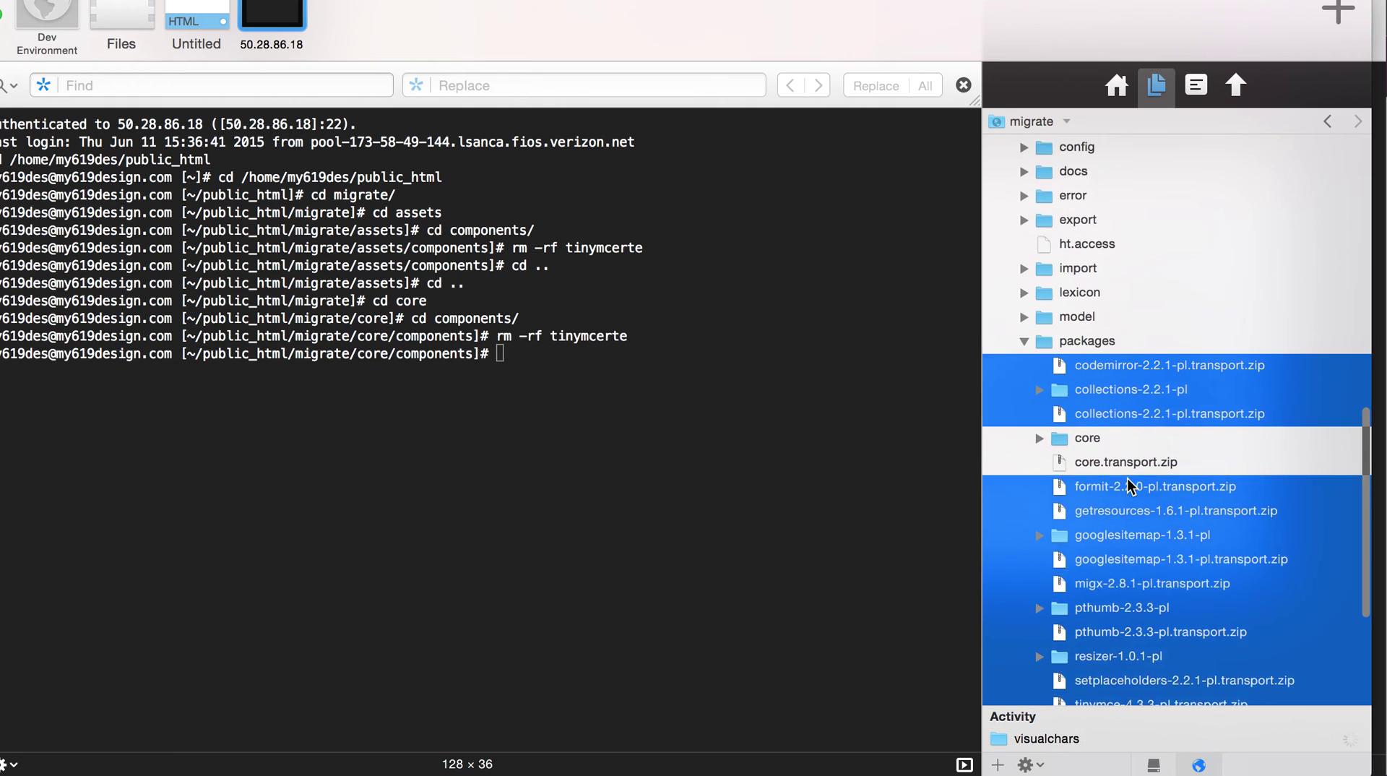
left_click_drag(1126, 478, 1147, 141)
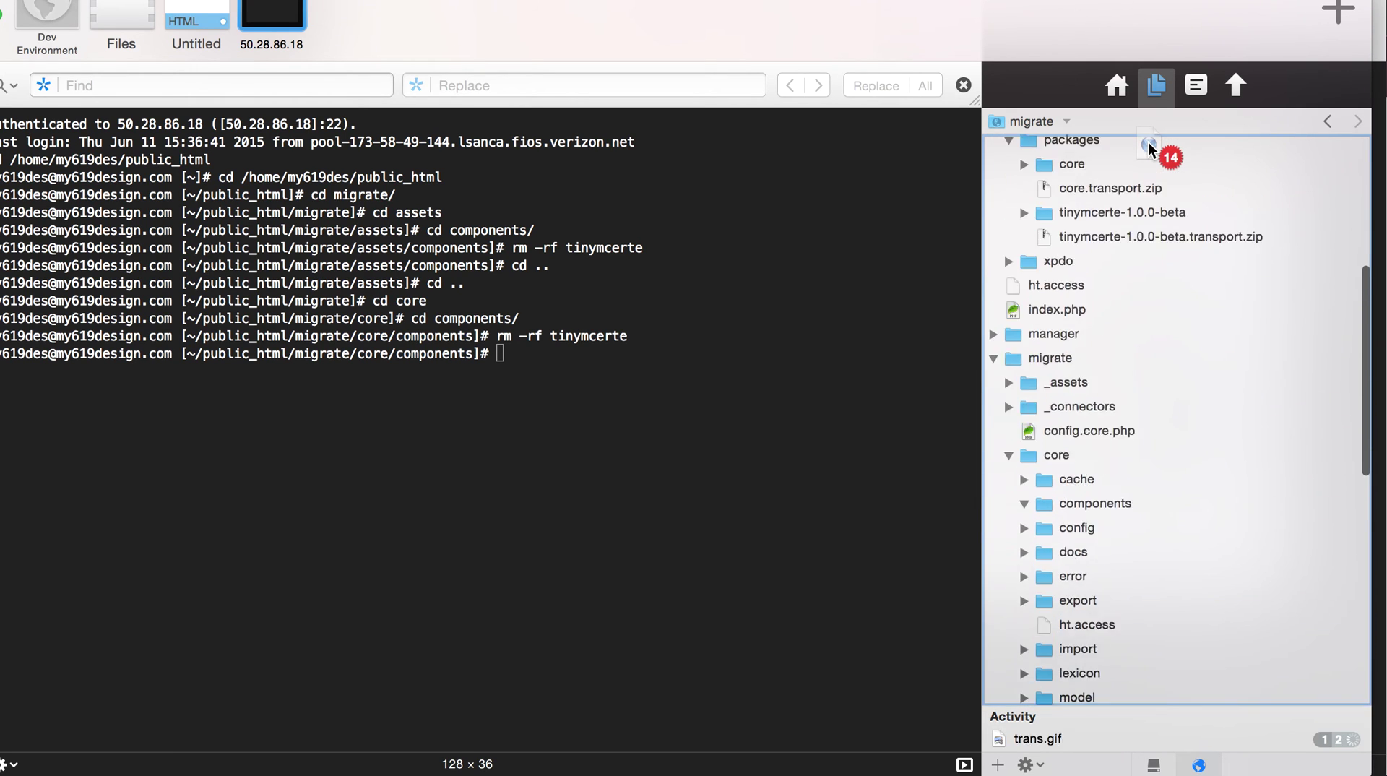
left_click_drag(1148, 148, 1085, 239)
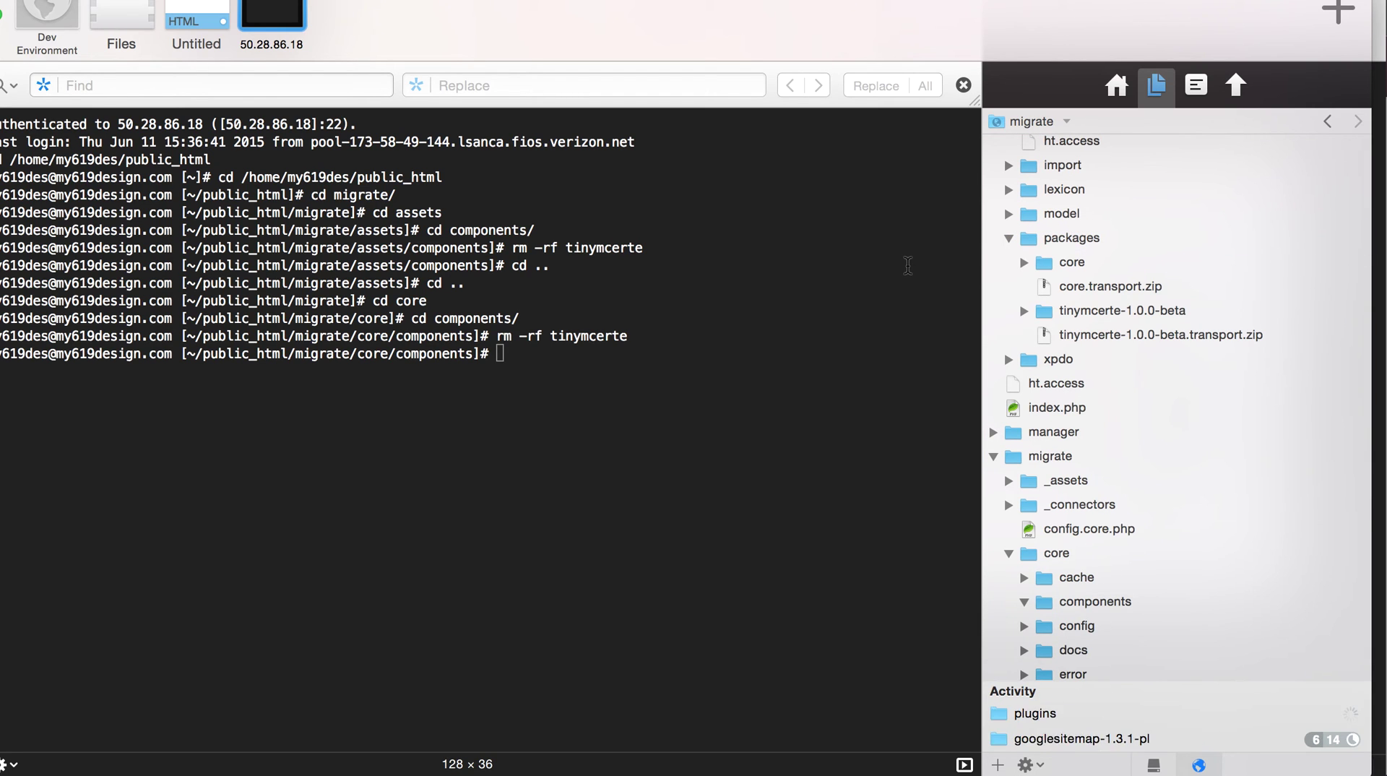
- Collapse the packages and core folders and rename the inner migrate core folder to _core
left_click(1010, 240)
scroll(1111, 501, "down", 5)
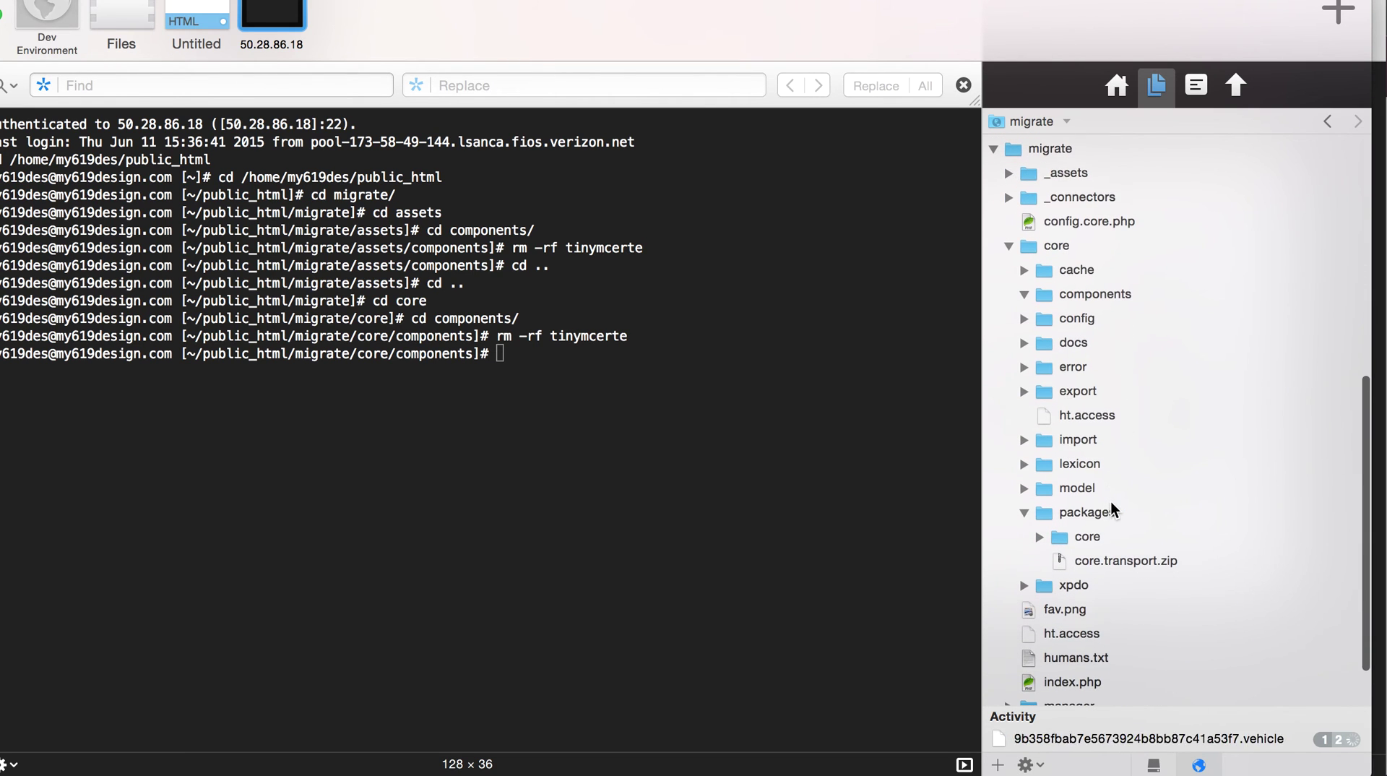
left_click(1023, 512)
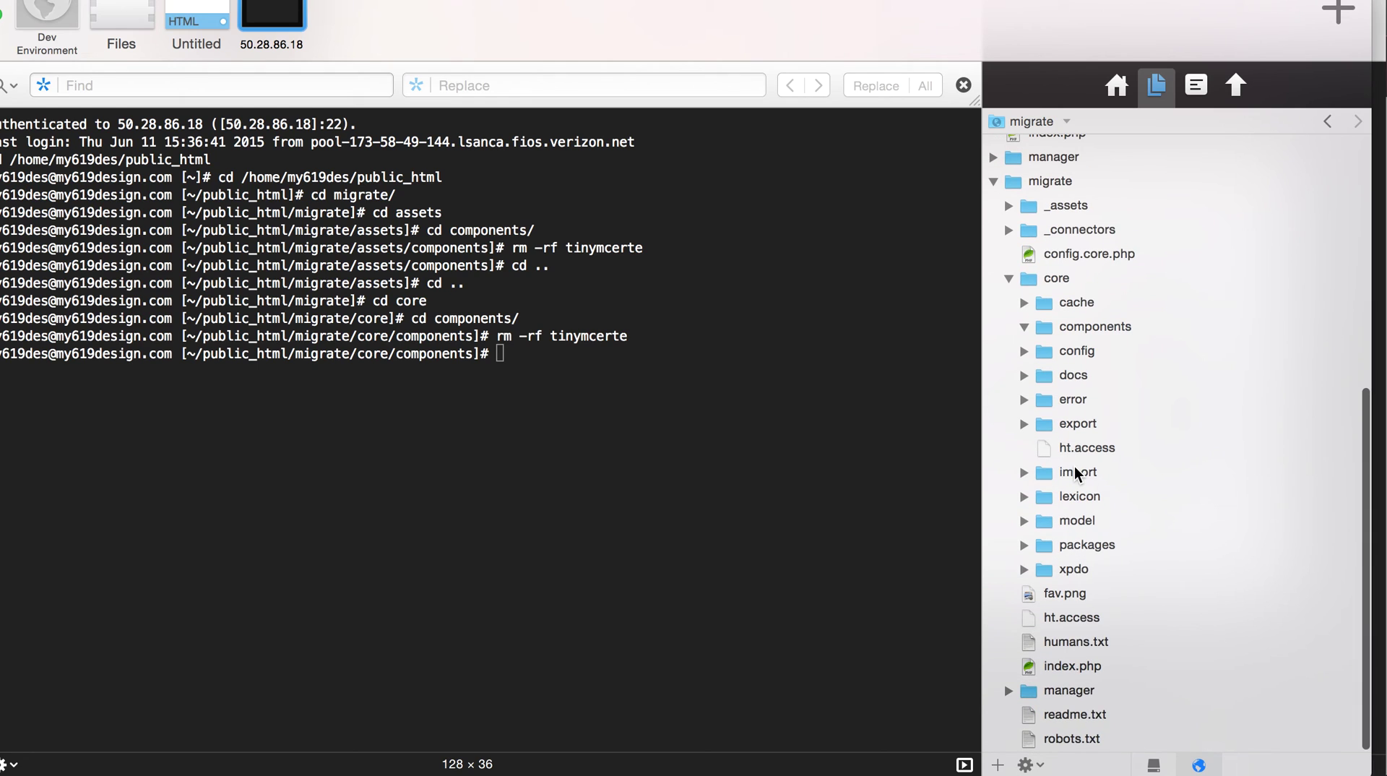
left_click(1009, 278)
left_click(1056, 569)
left_click(1055, 569)
type("_core")
key("Return")
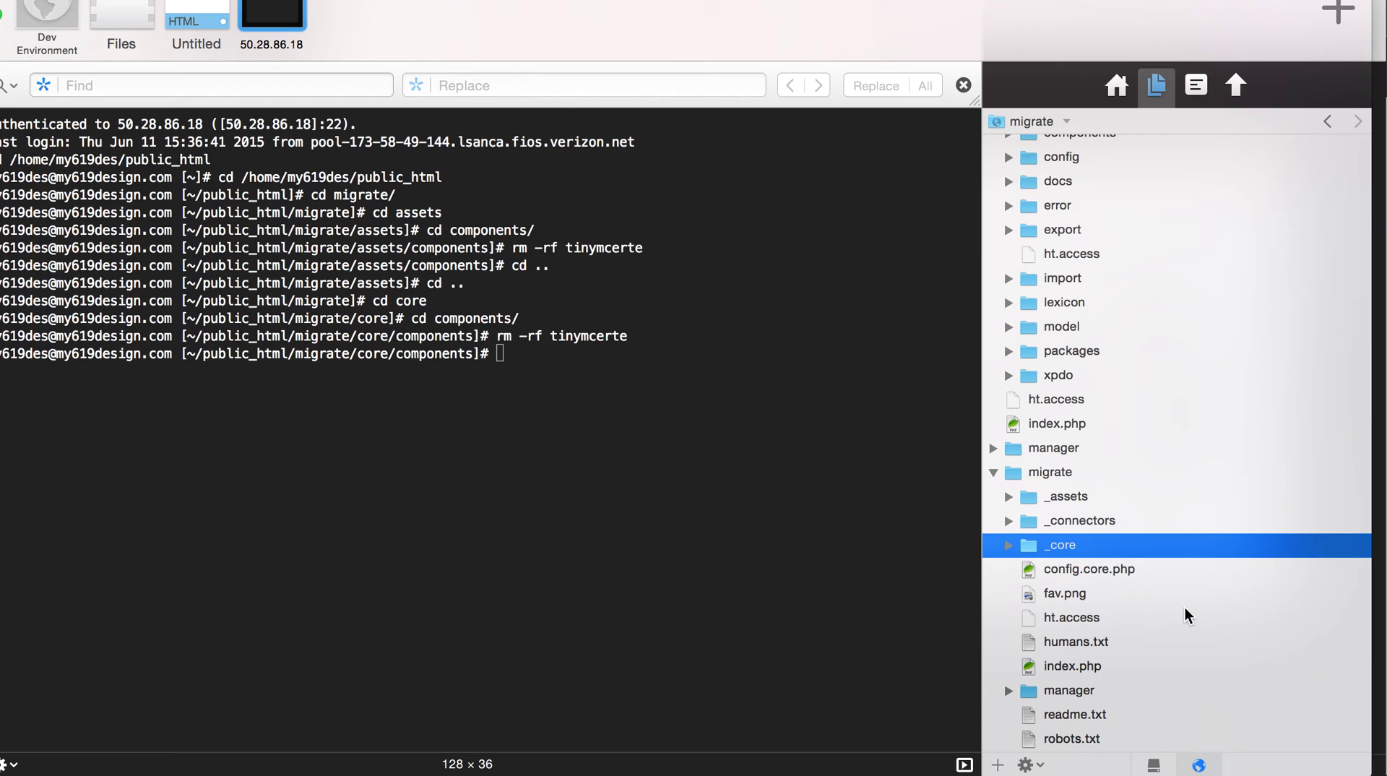
- Delete fav.png, humans.txt, readme.txt and robots.txt from the inner migrate folder
left_click(1098, 595)
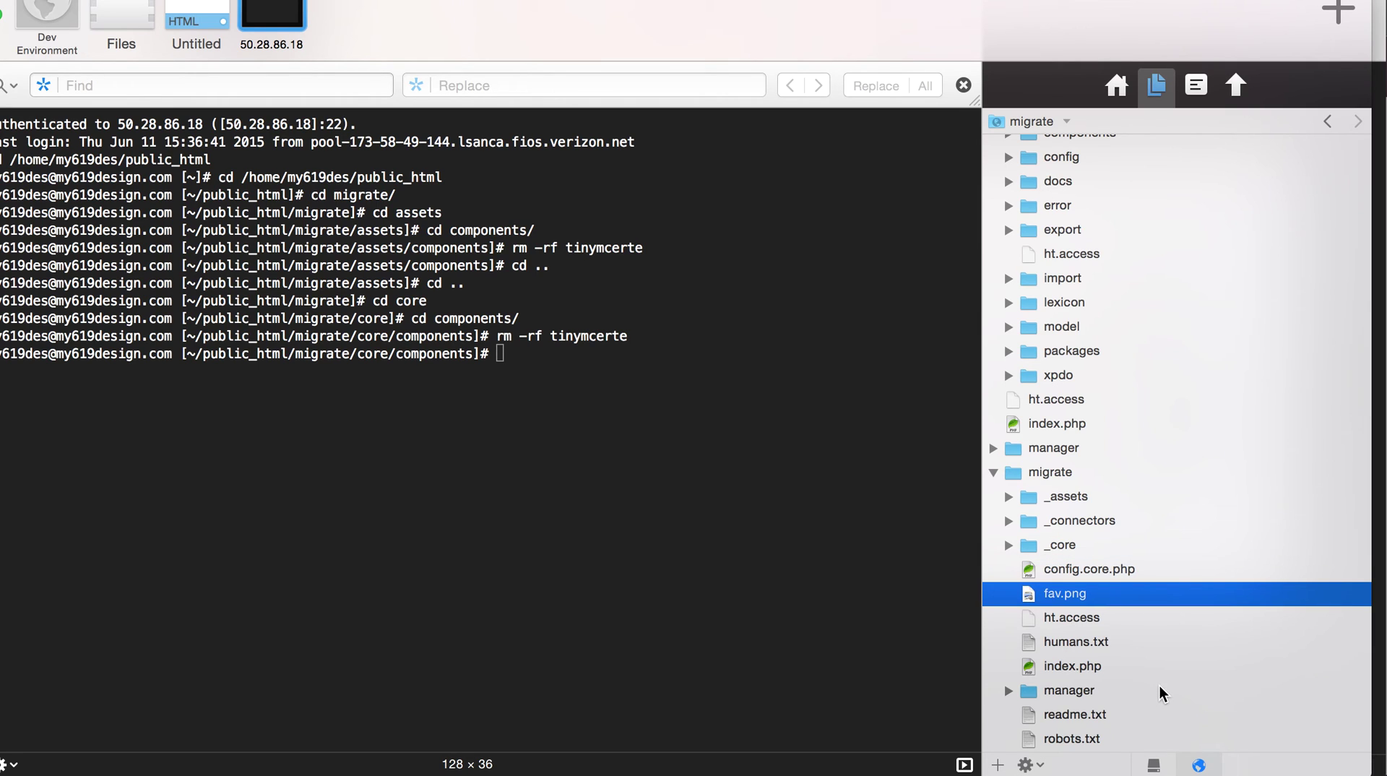
left_click(1121, 642, "super")
left_click(1112, 715, "super")
left_click(1111, 736, "super")
key("super+BackSpace")
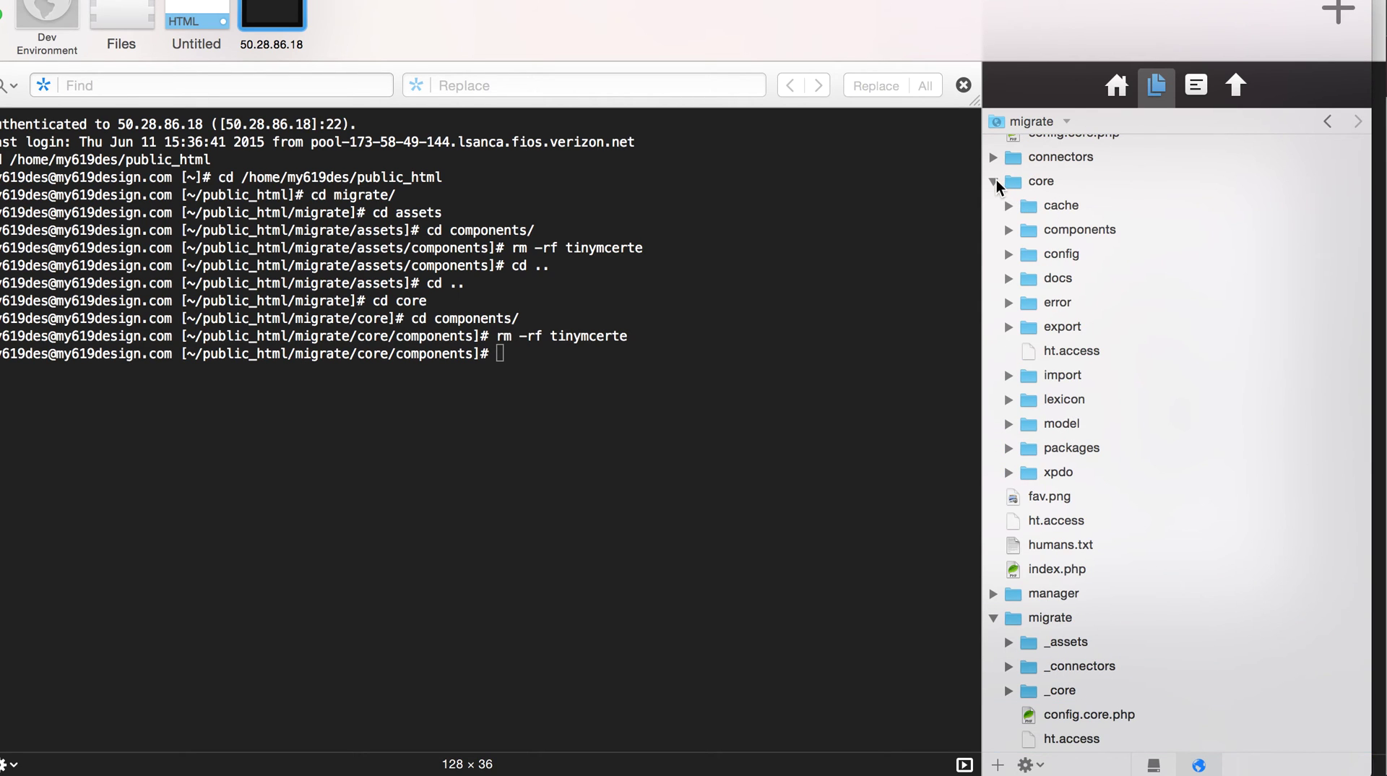
left_click(994, 182)
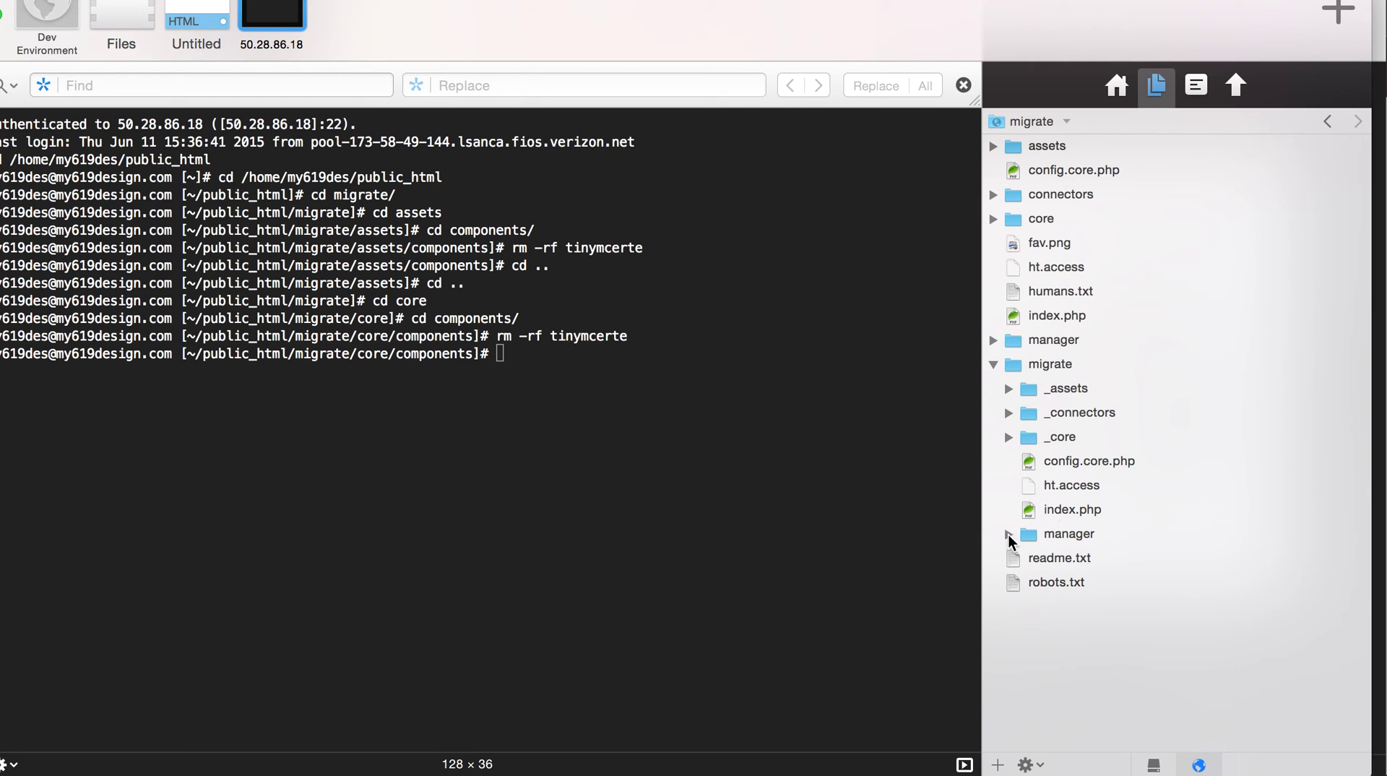
left_click(993, 364)
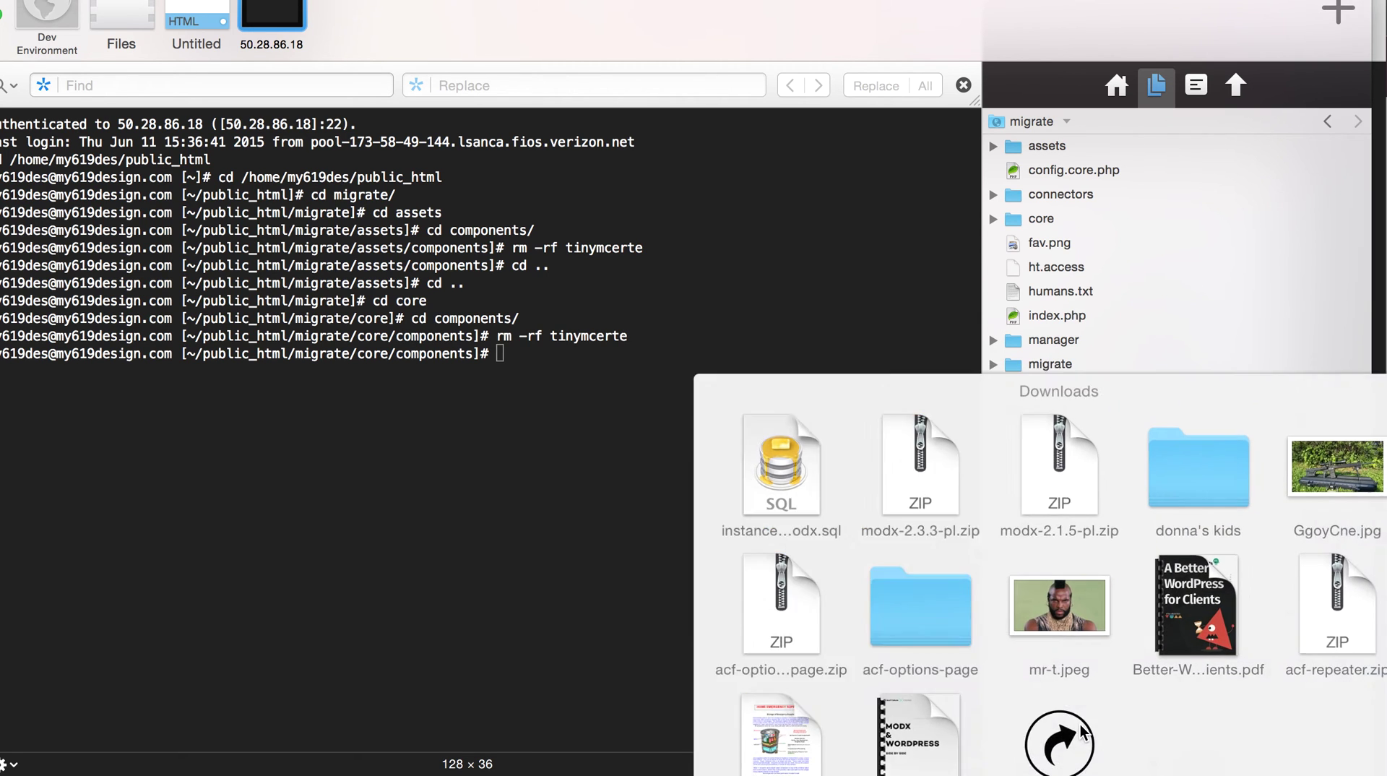
- Upload modx-2.3.3-pl.zip from Finder's Downloads into the server's migrate folder
left_click(1055, 742)
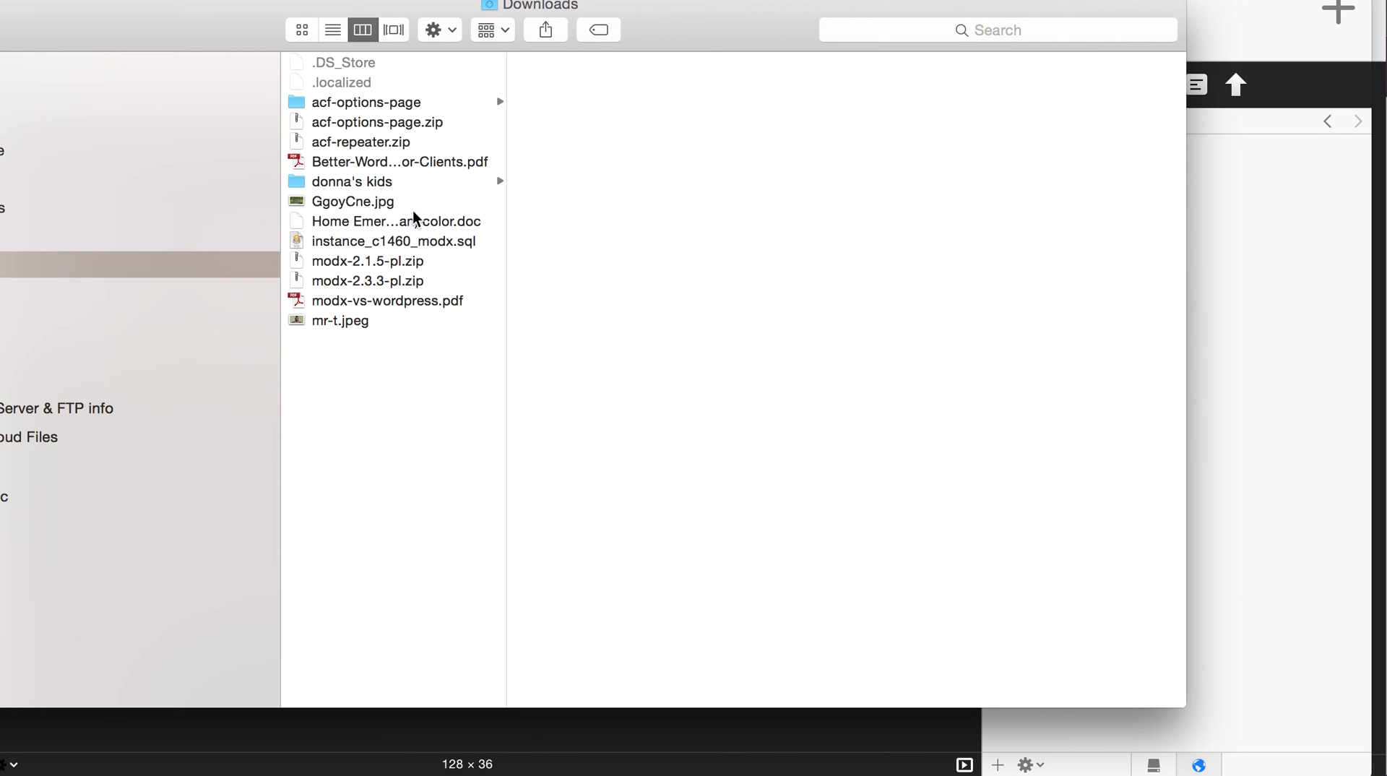
left_click(400, 281)
left_click_drag(437, 273, 1205, 369)
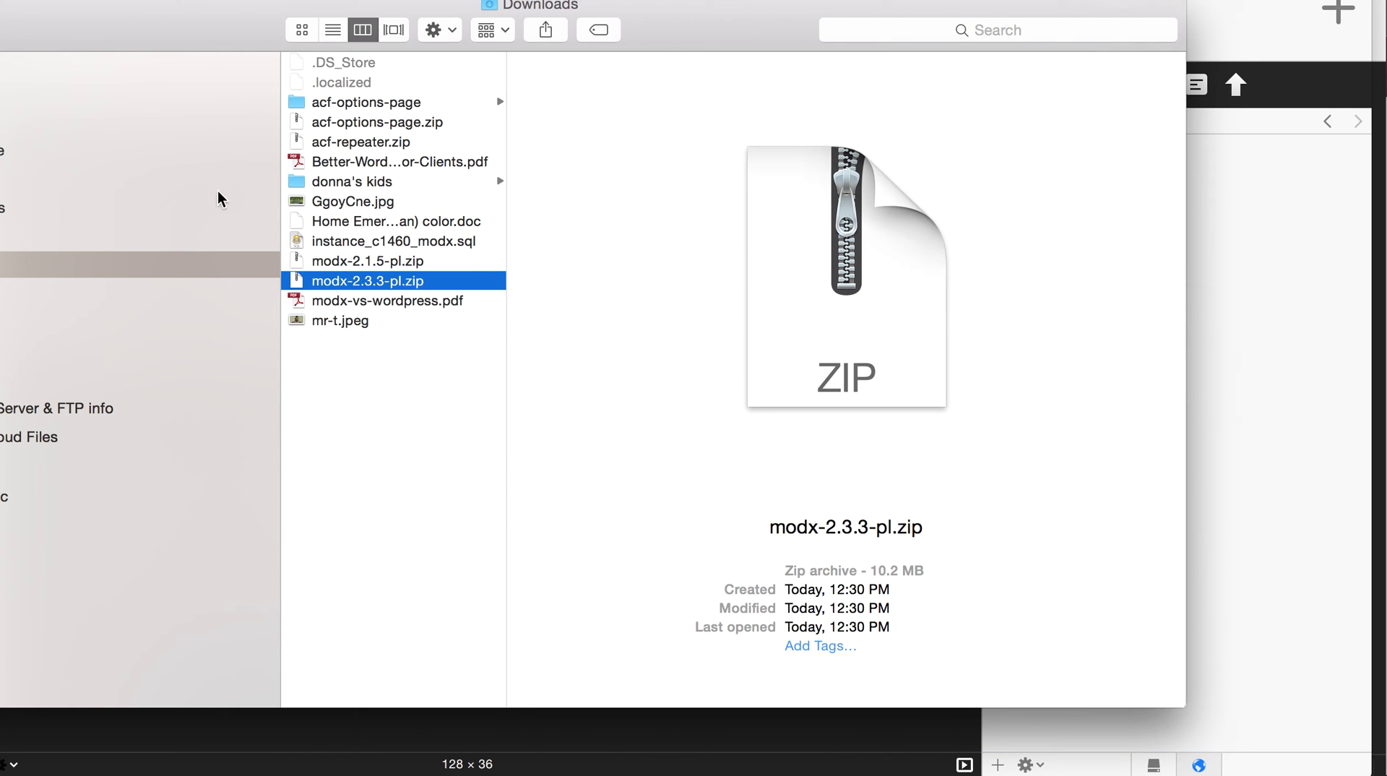
left_click(1251, 560)
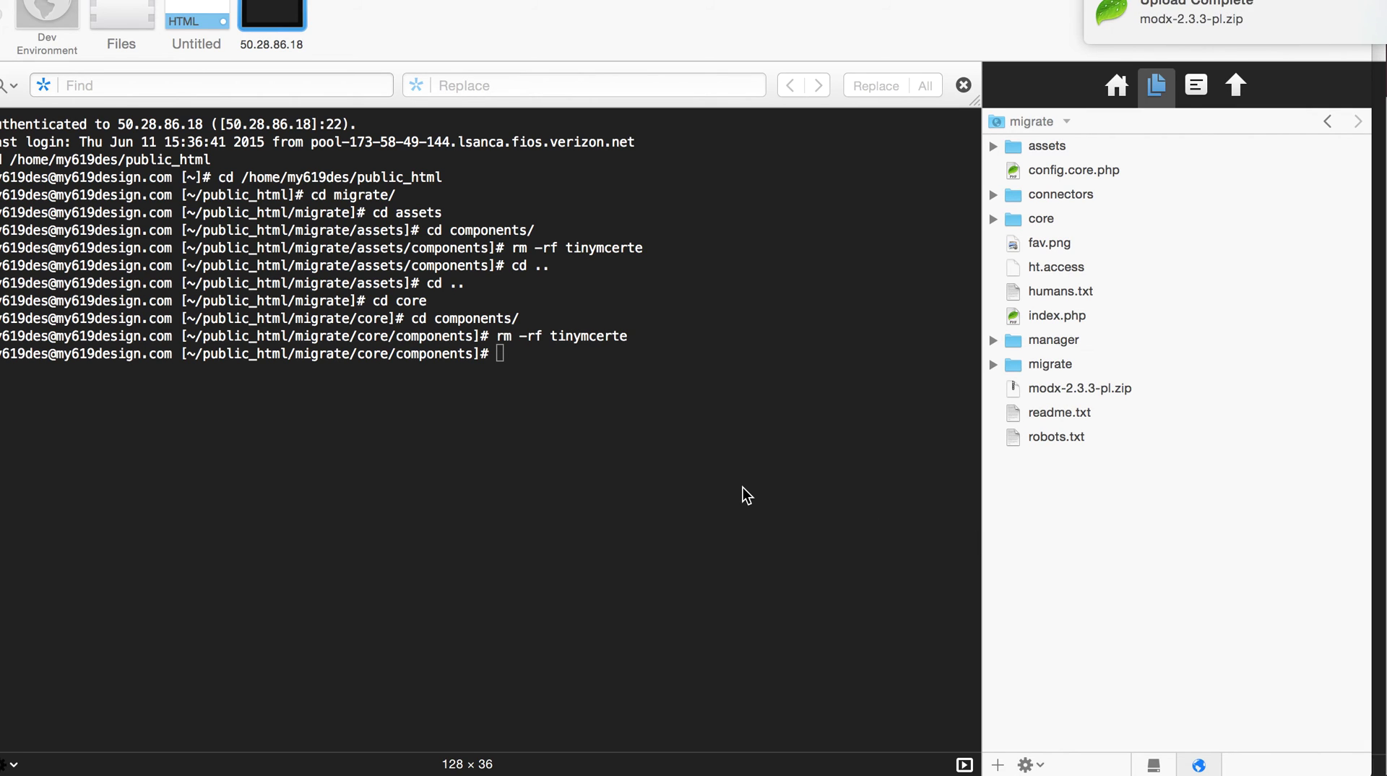
- Preview config.core.php in Quick Look to check its core path
key("c")
key("space")
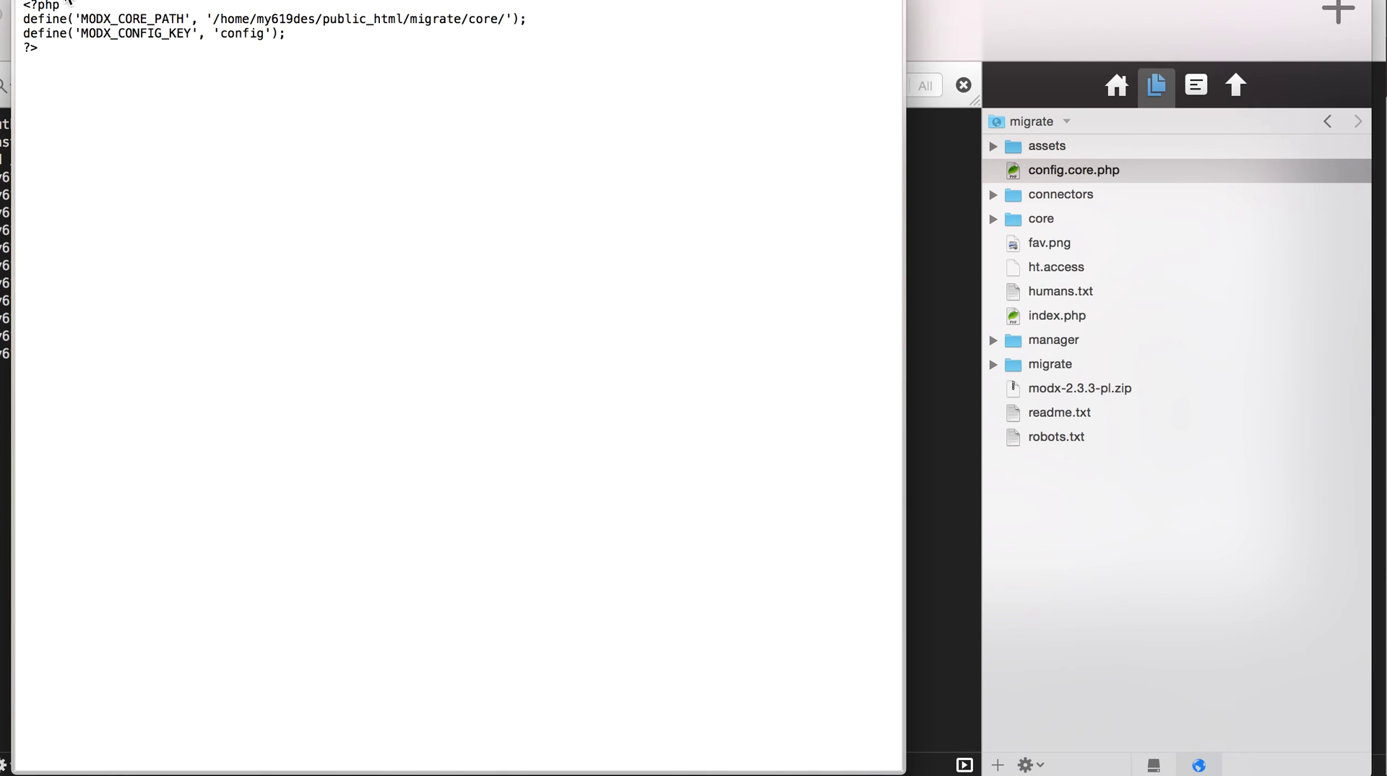
key("space")
- Run cd .. twice to return the terminal to migrate, then begin the unzip command
left_click(646, 445)
type("cd ..")
key("Return")
type("cd ..")
key("Return")
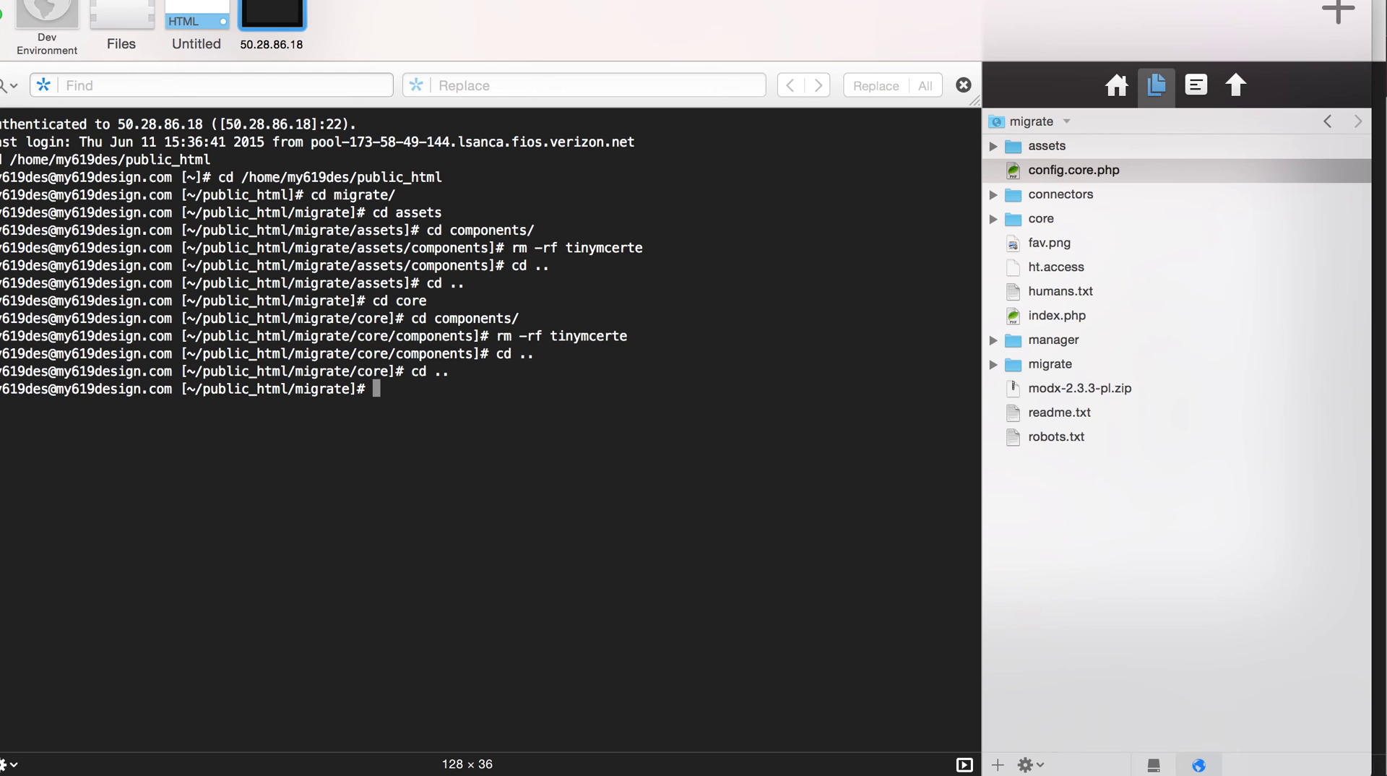
type("unzip mo")
- Unzip modx-2.3.3-pl.zip and move its setup folder into the migrate folder root
key("Tab")
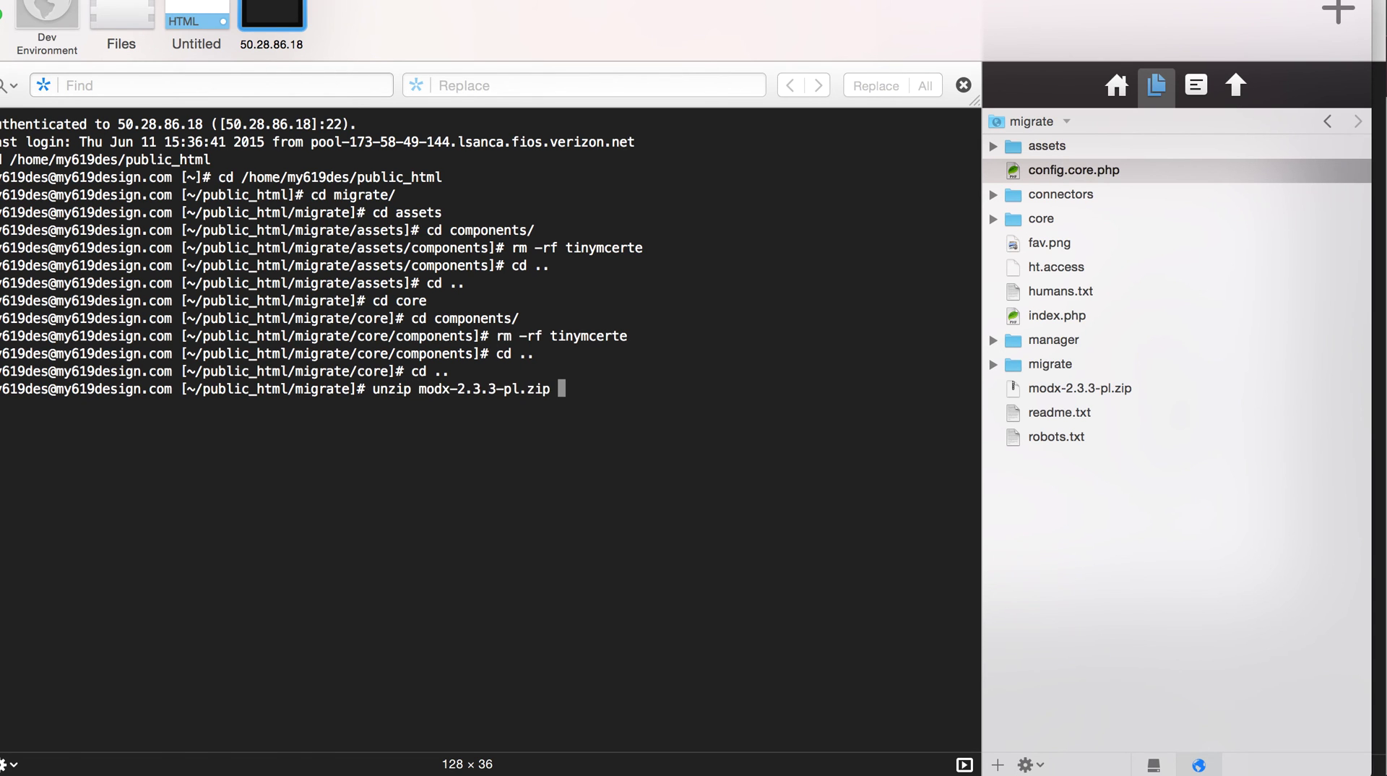
key("Return")
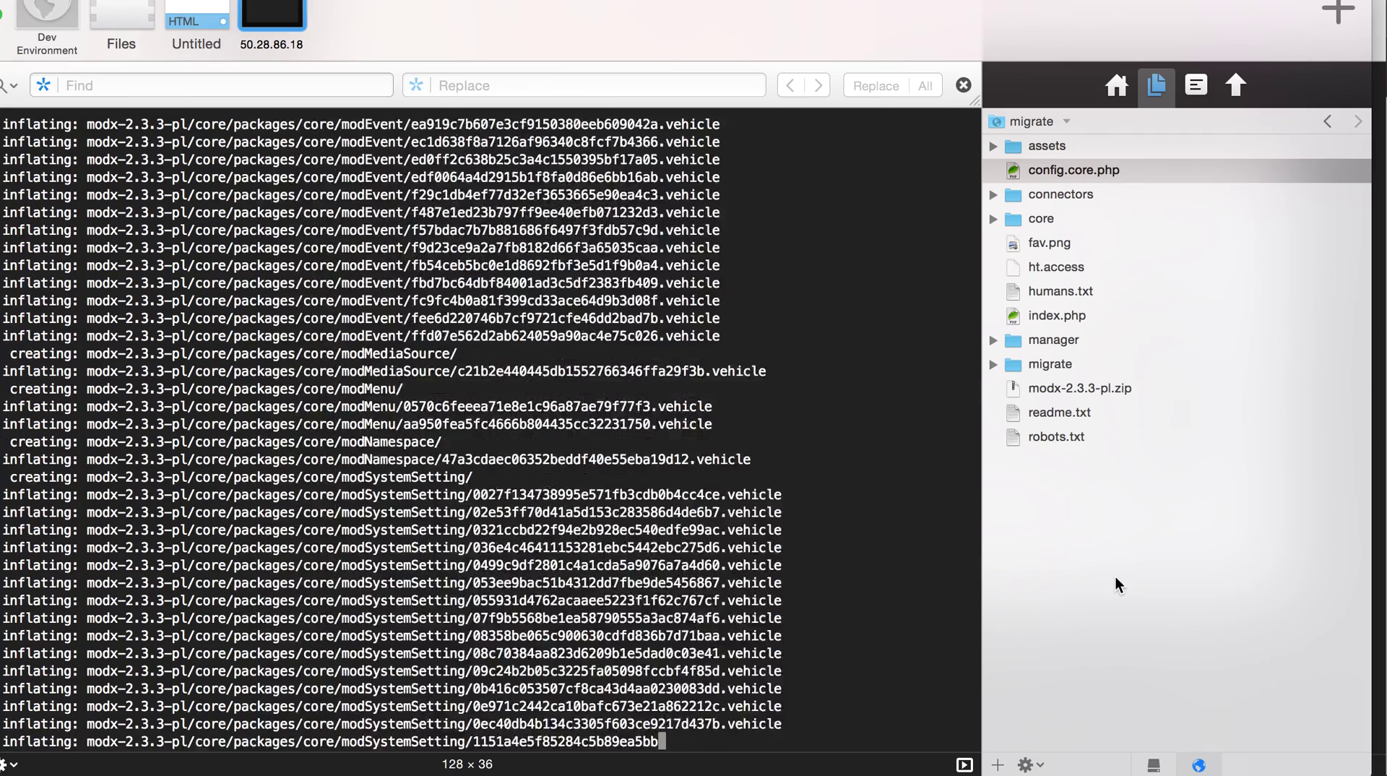
left_click(1116, 583)
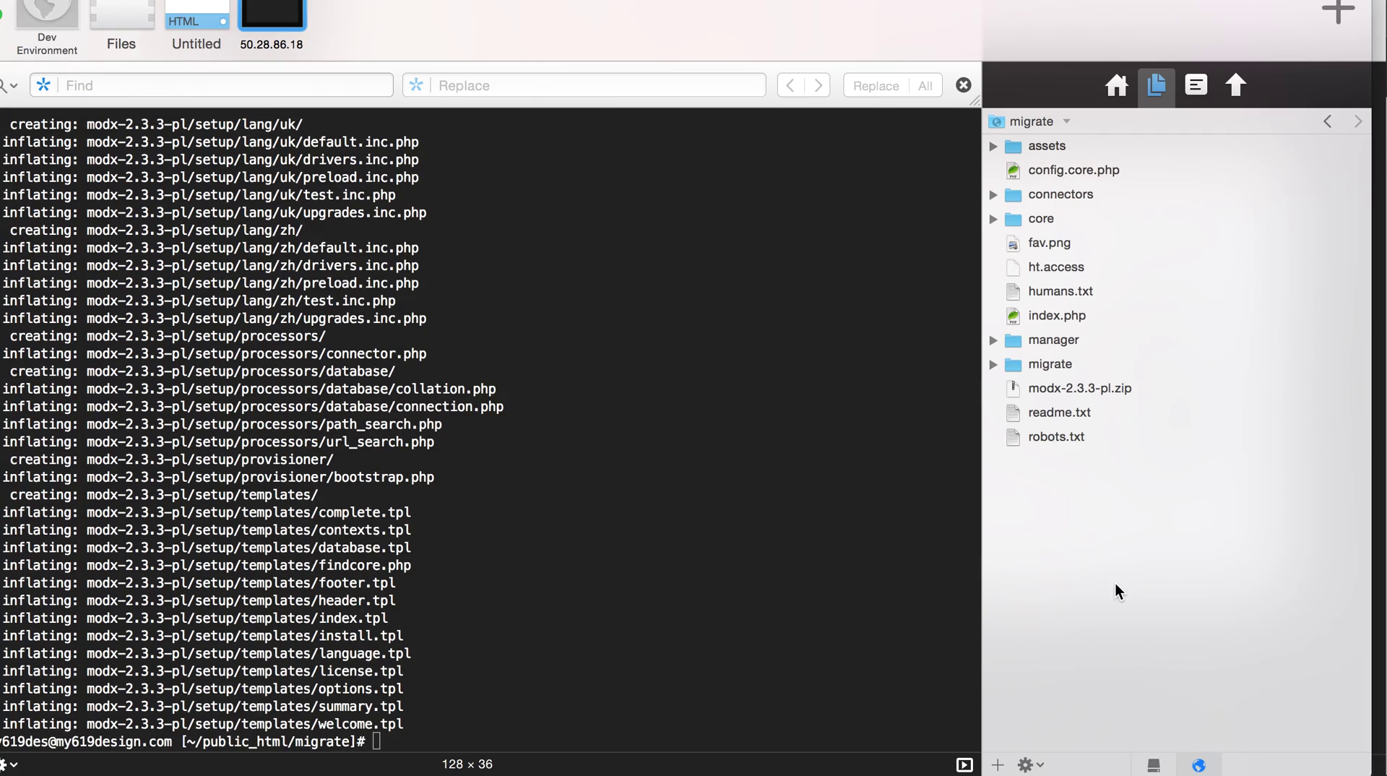
left_click(992, 393)
left_click_drag(1064, 556, 1089, 667)
left_click(993, 389)
- Delete the leftover modx-2.3.3-pl folder with rm -rf, then delete modx-2.3.3-pl.zip
left_click(745, 439)
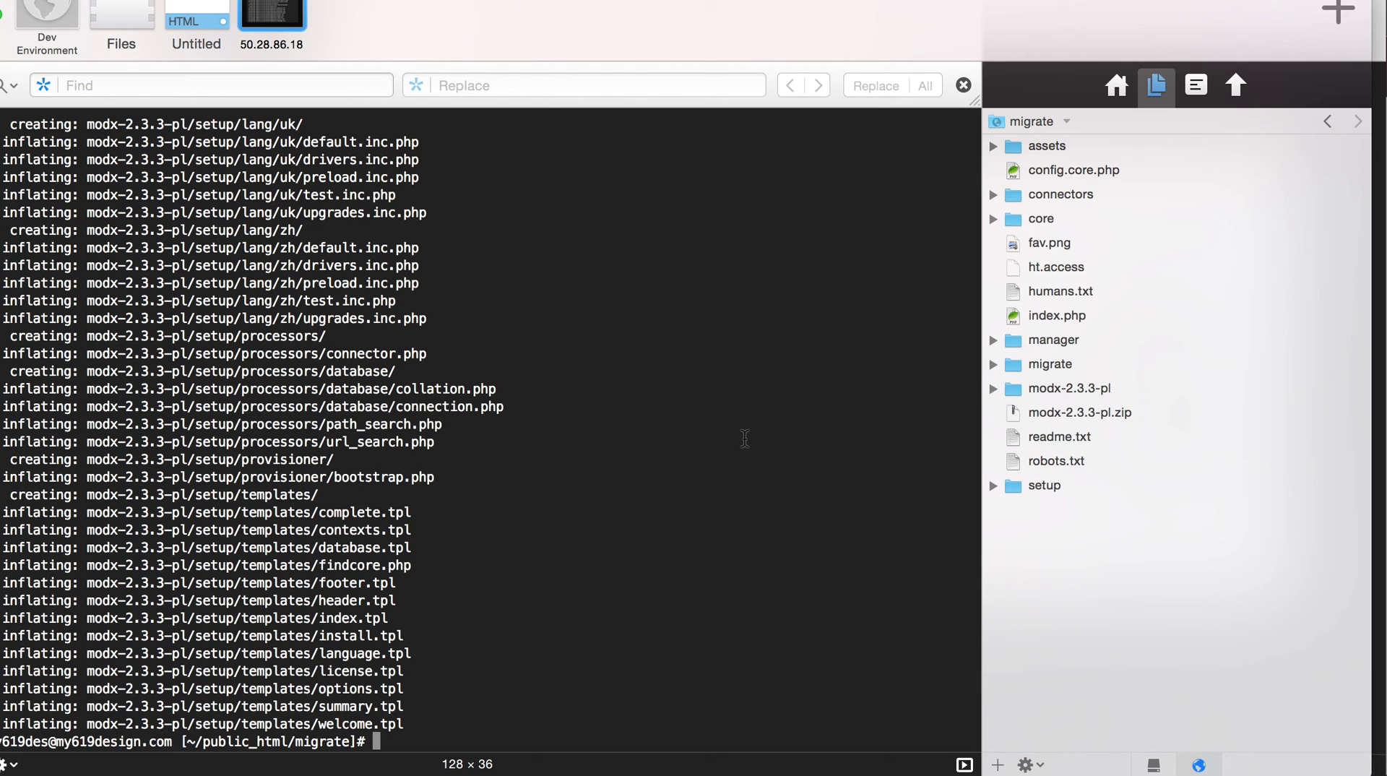
type("rm -rf modx")
key("Tab")
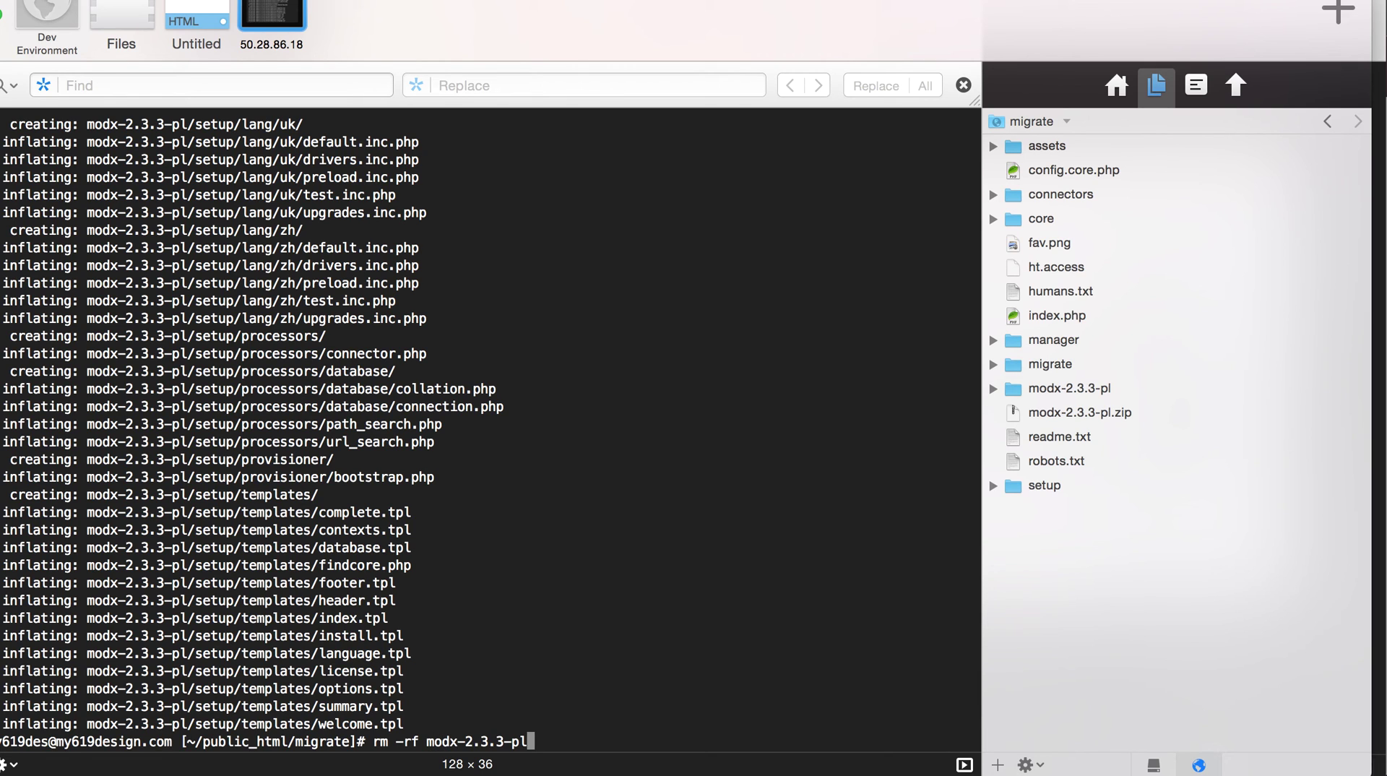
key("Return")
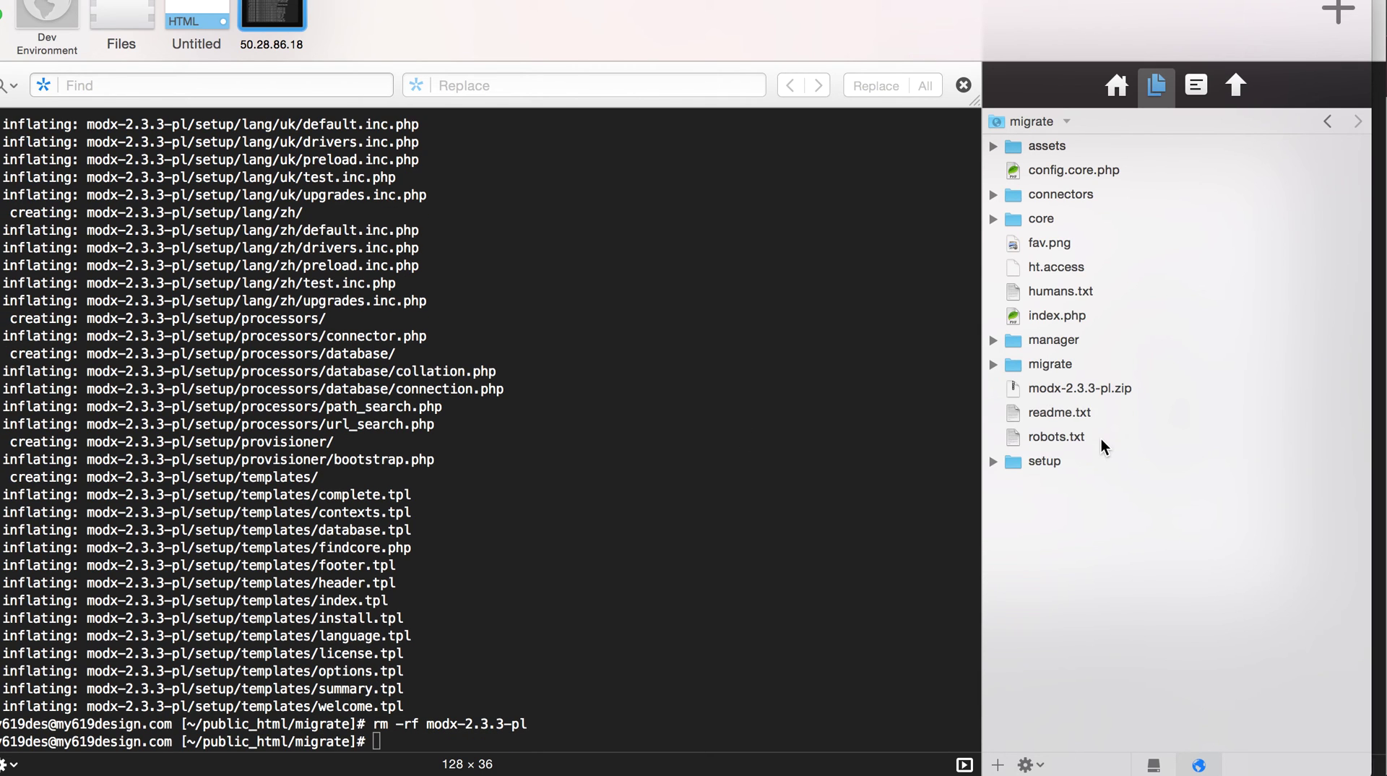
left_click(1077, 386)
right_click(1076, 386)
left_click(1129, 549)
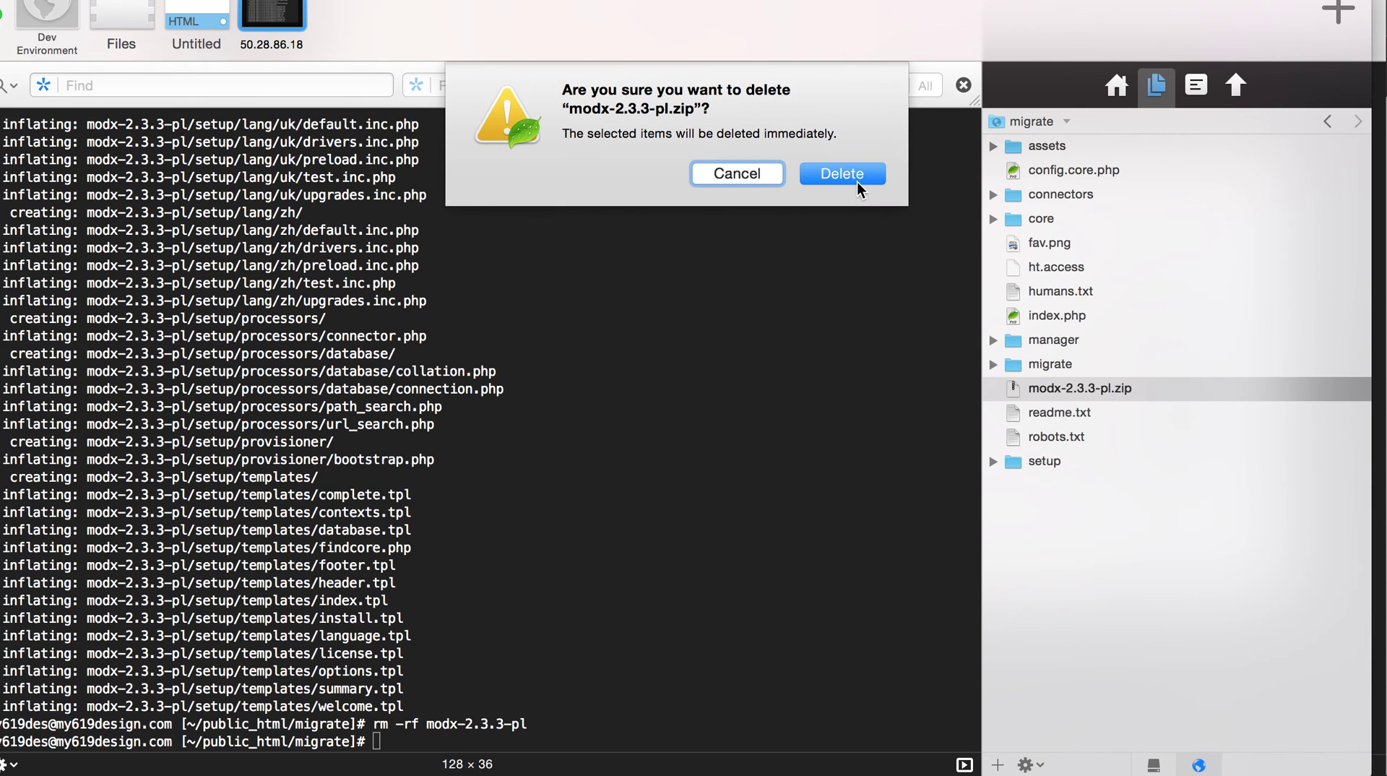
key("Return")
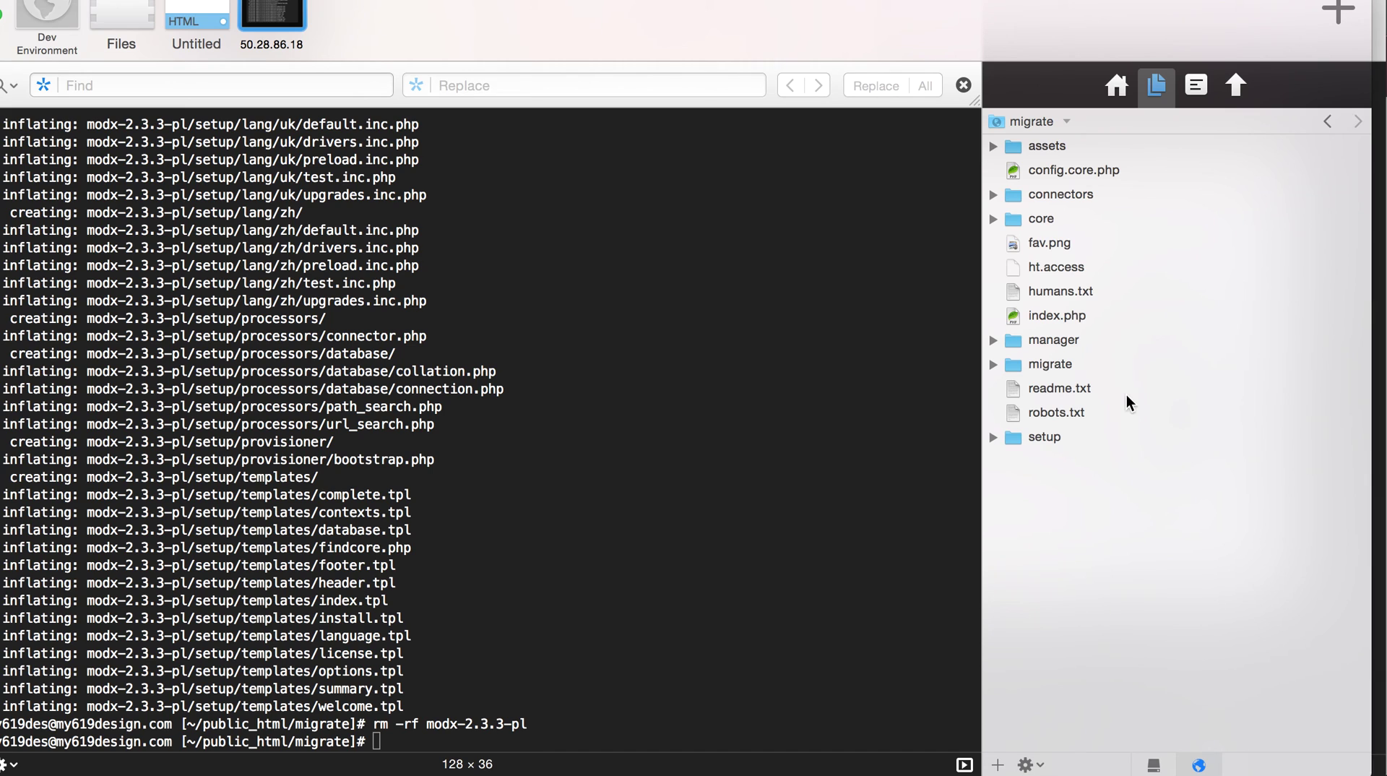
- Open core/config/config.inc.php in Coda for editing
left_click(995, 219)
left_click(1008, 291)
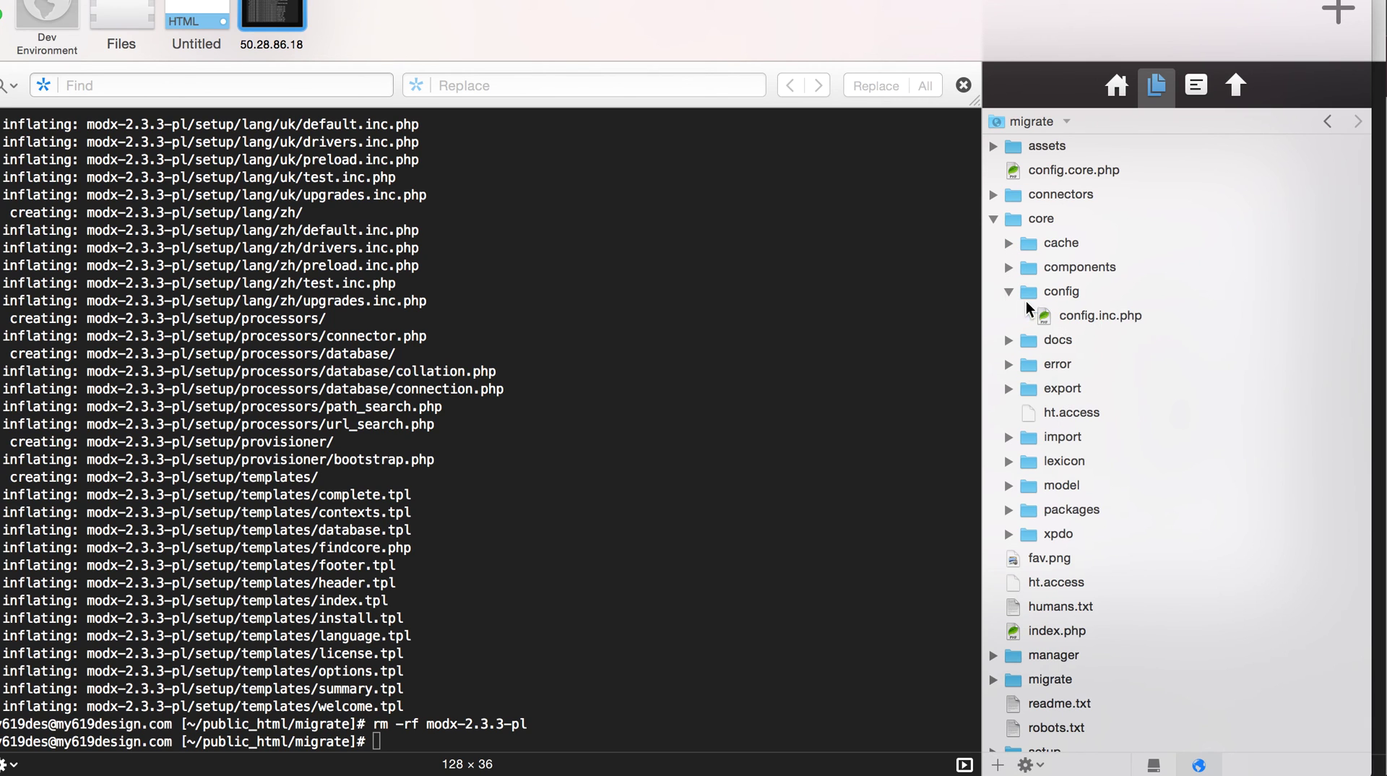
double_click(1042, 315)
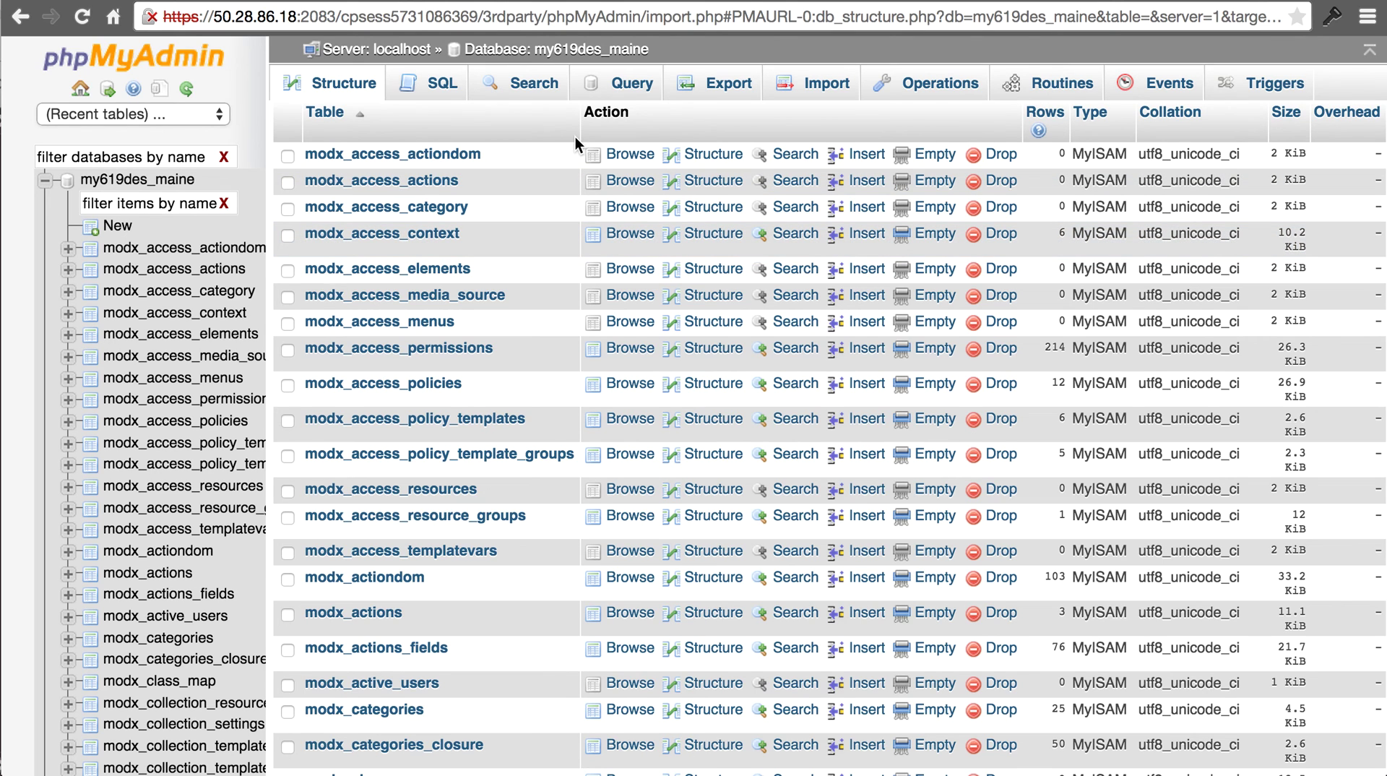
- Reload the copied database's table list in phpMyAdmin, then return to Coda
left_click(153, 182)
key("super+Tab")
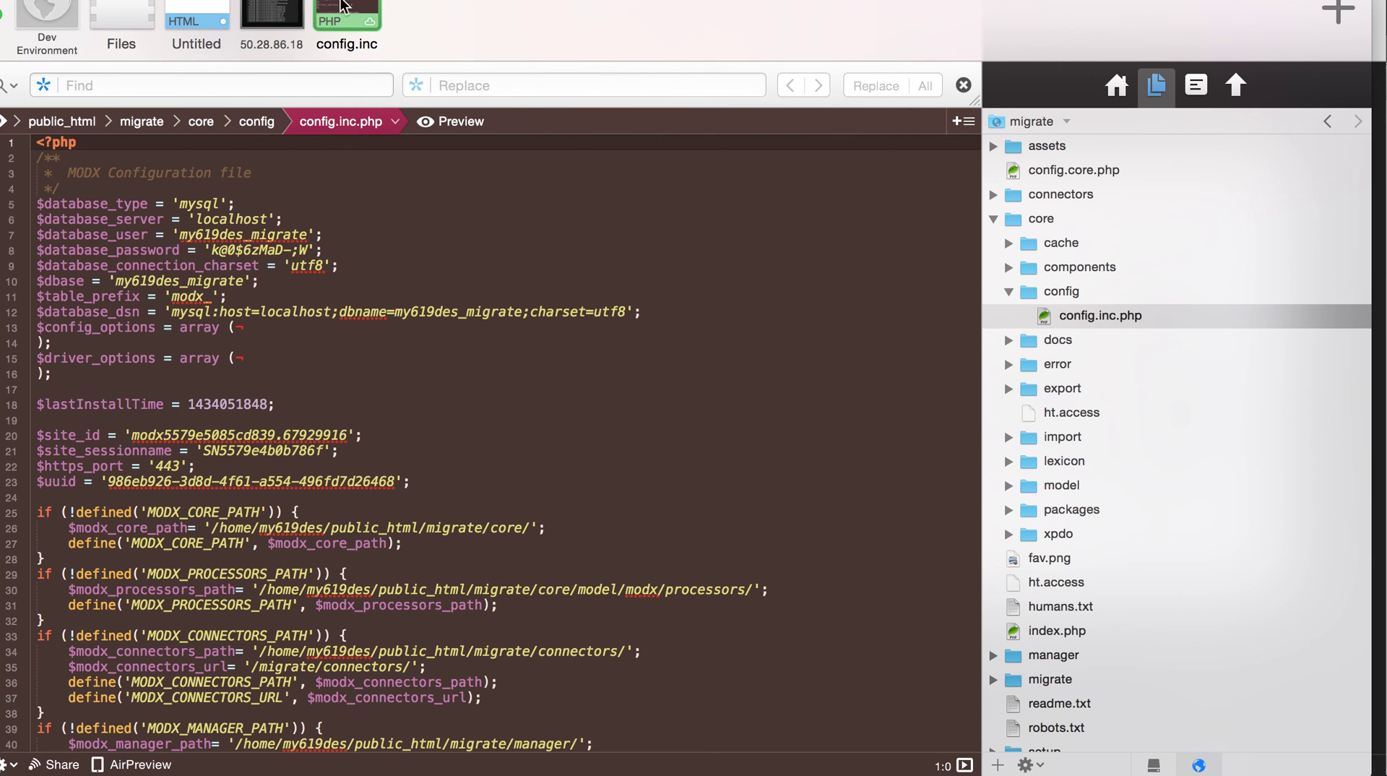
- Set the database name in config.inc.php to my619des_maine and save it
left_click(185, 23)
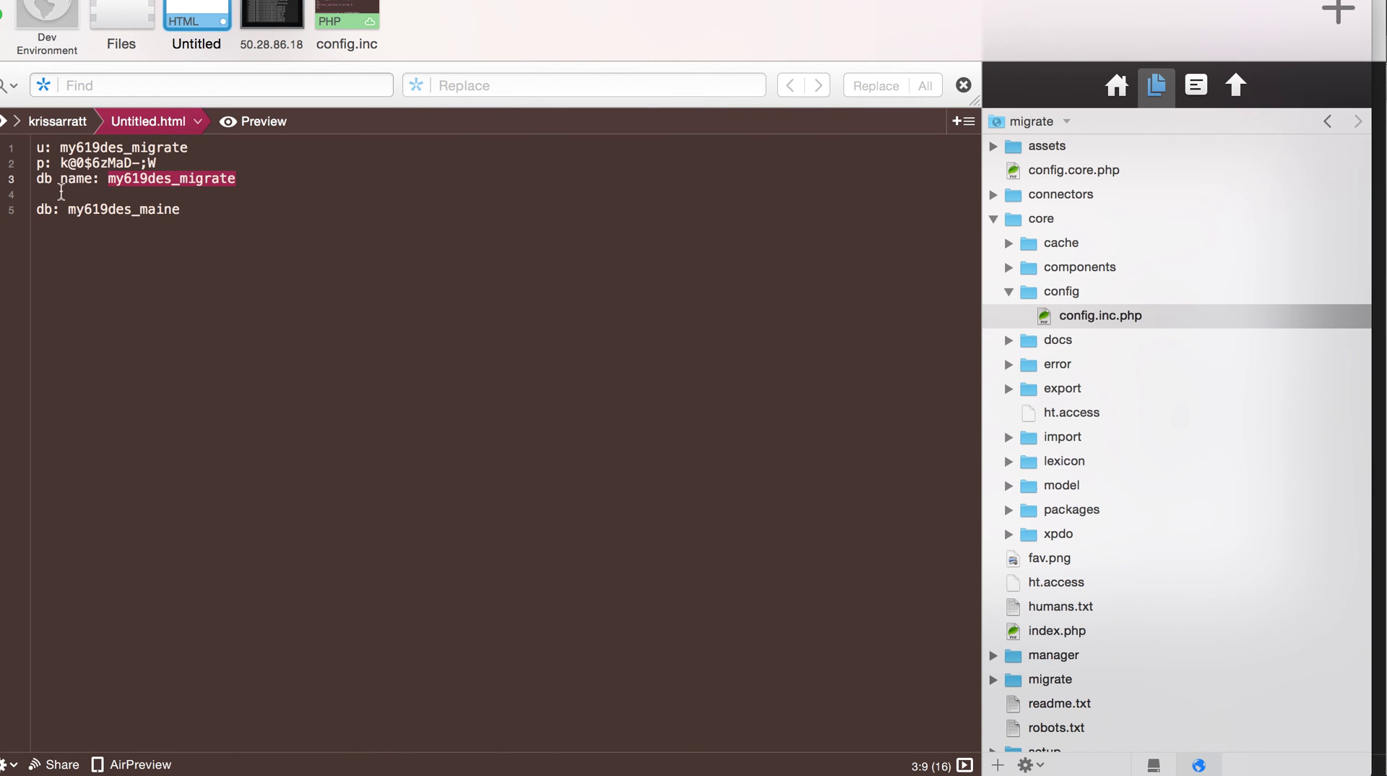
left_click(75, 204)
double_click(75, 204)
key("super+c")
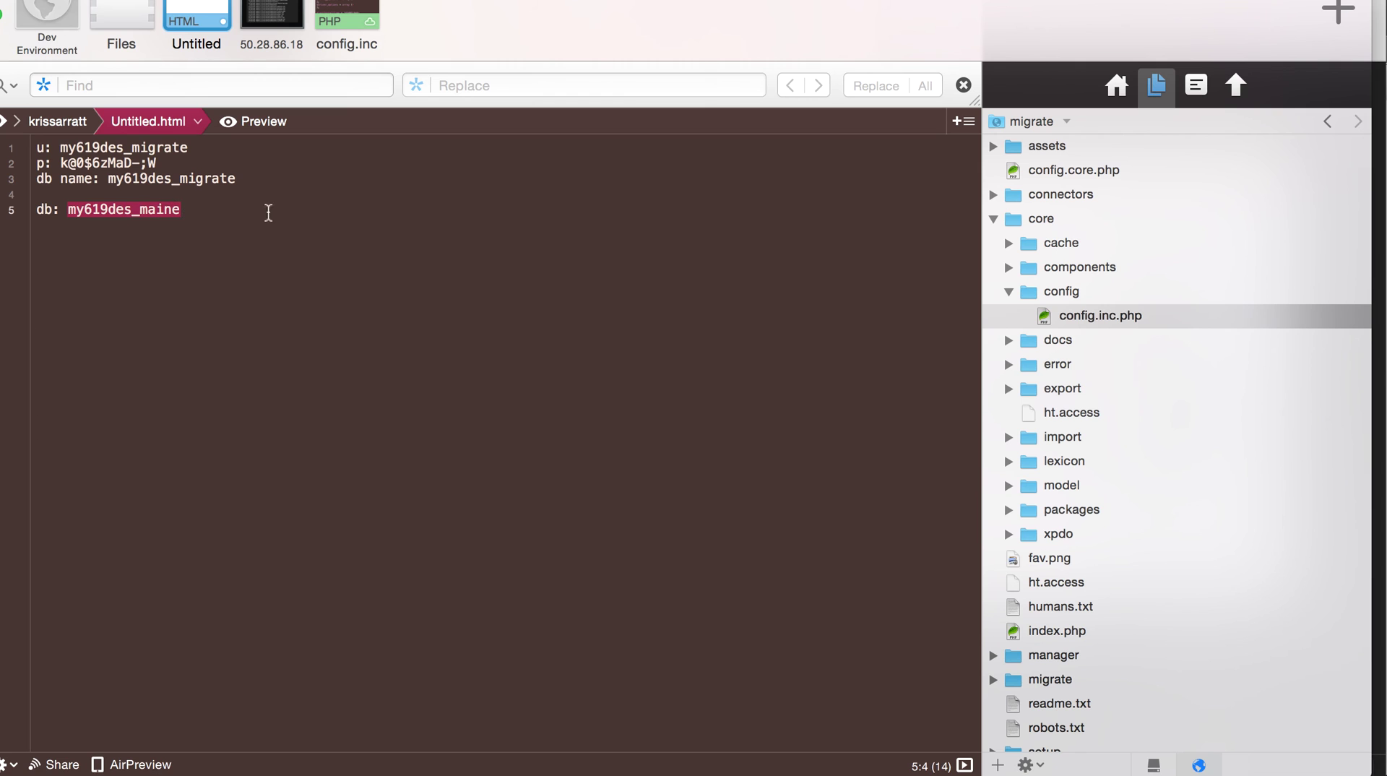
double_click(1097, 315)
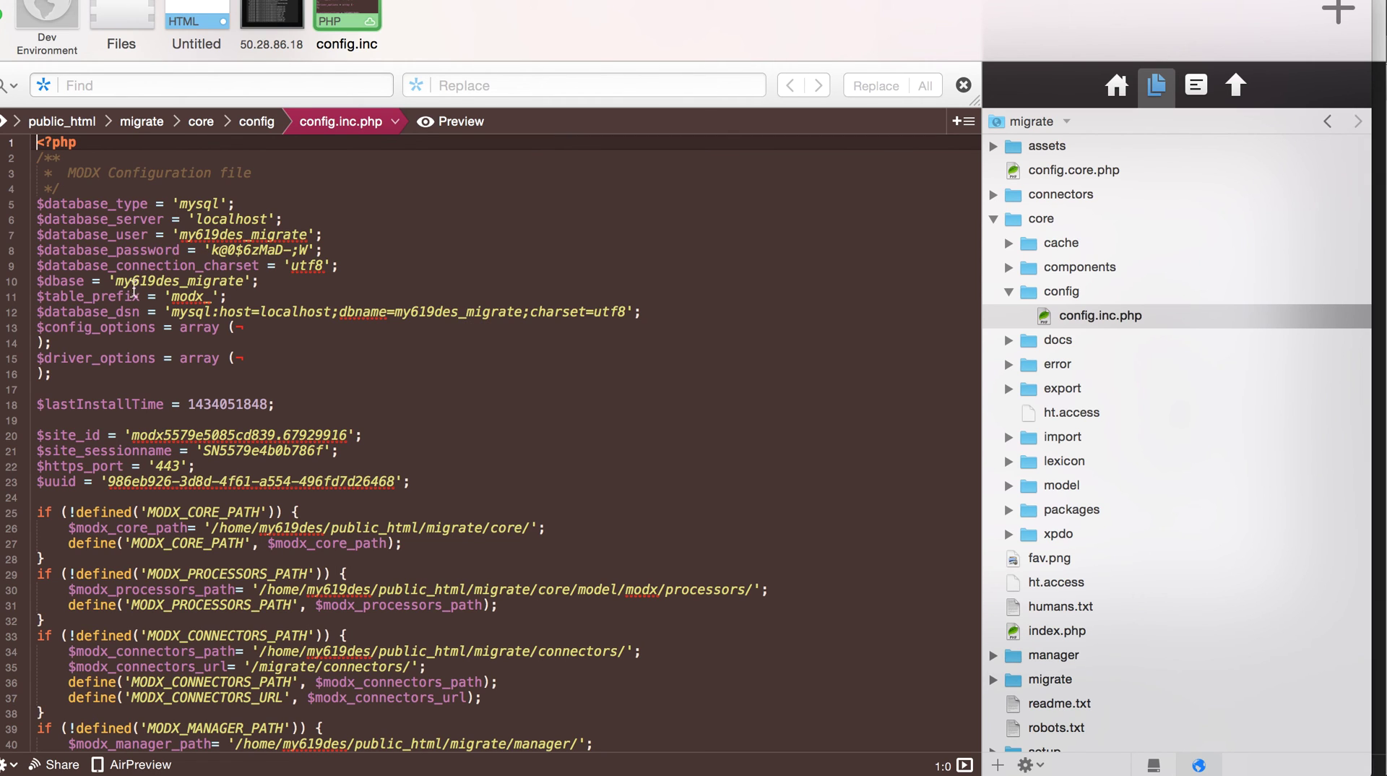
left_click_drag(114, 282, 244, 283)
type("my619des_maine")
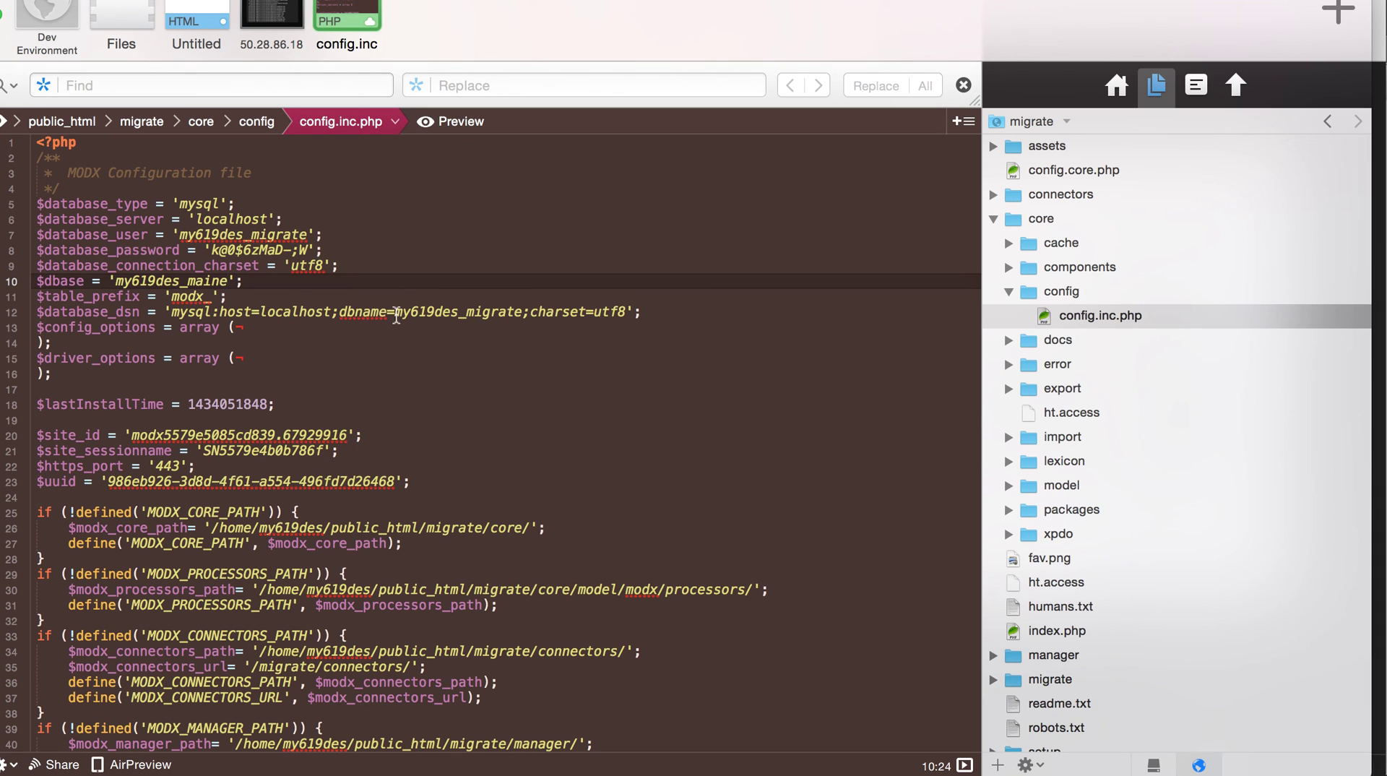
double_click(396, 315)
key("super+v")
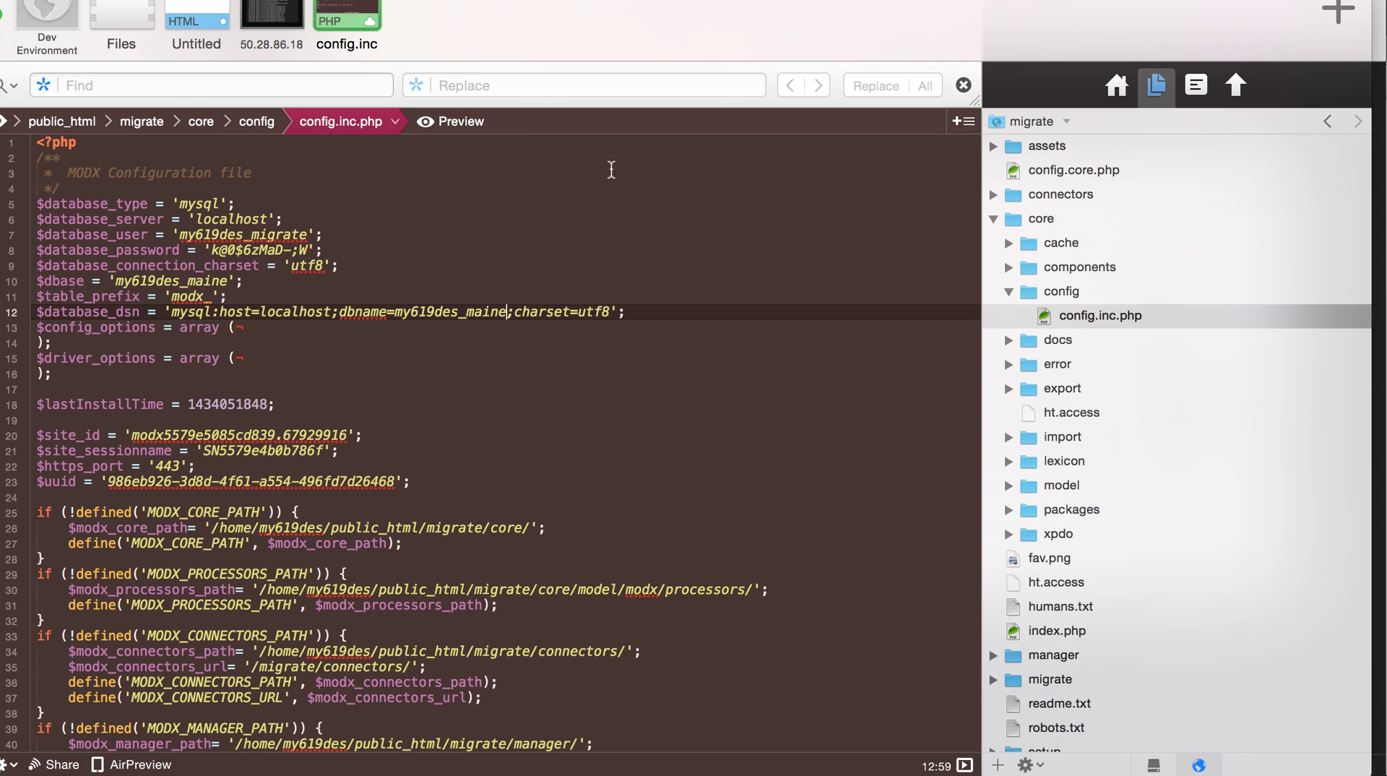
key("super+s")
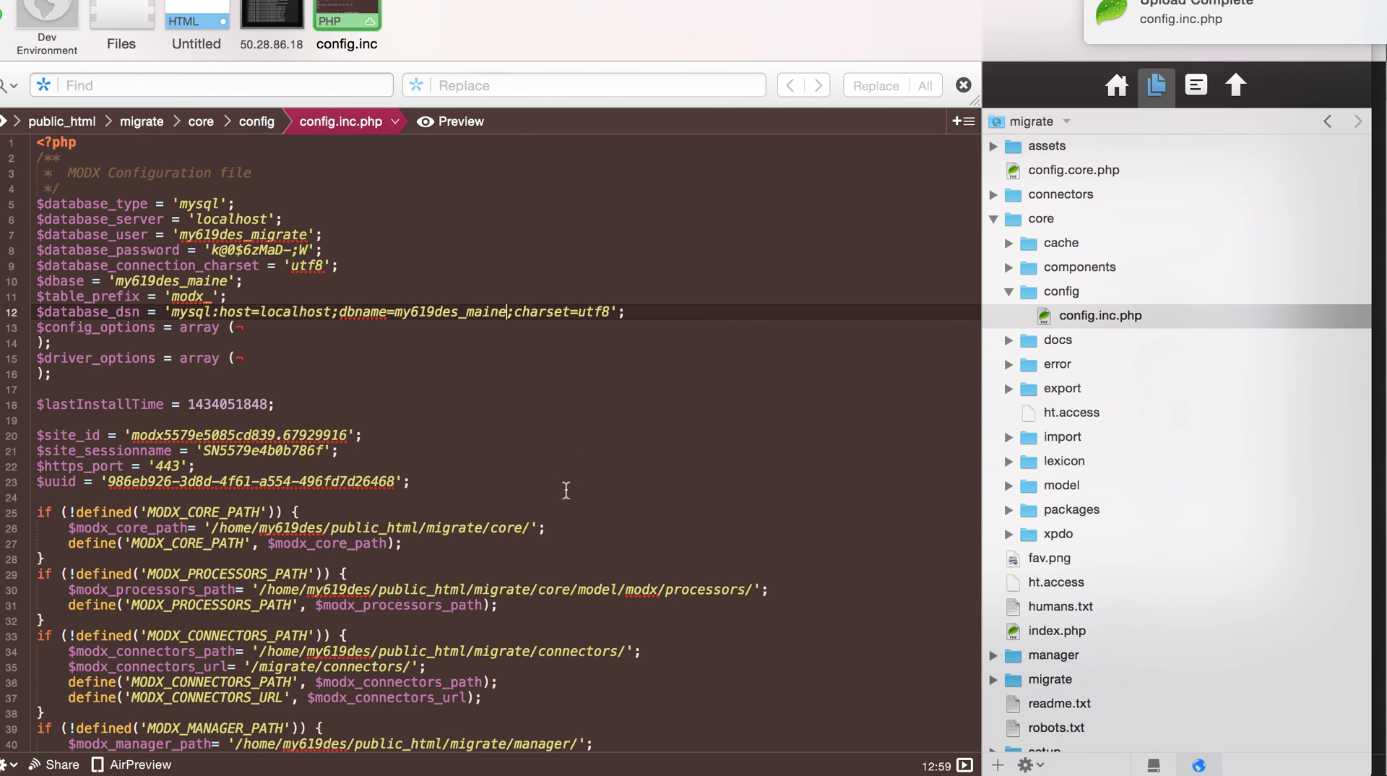
- Review the config.inc.php path settings and check the core path in config.core.php
scroll(444, 545, "down", 15)
scroll(600, 225, "up", 10)
left_click_drag(415, 309, 761, 485)
left_click(820, 346)
left_click_drag(687, 357, 377, 204)
left_click(746, 257)
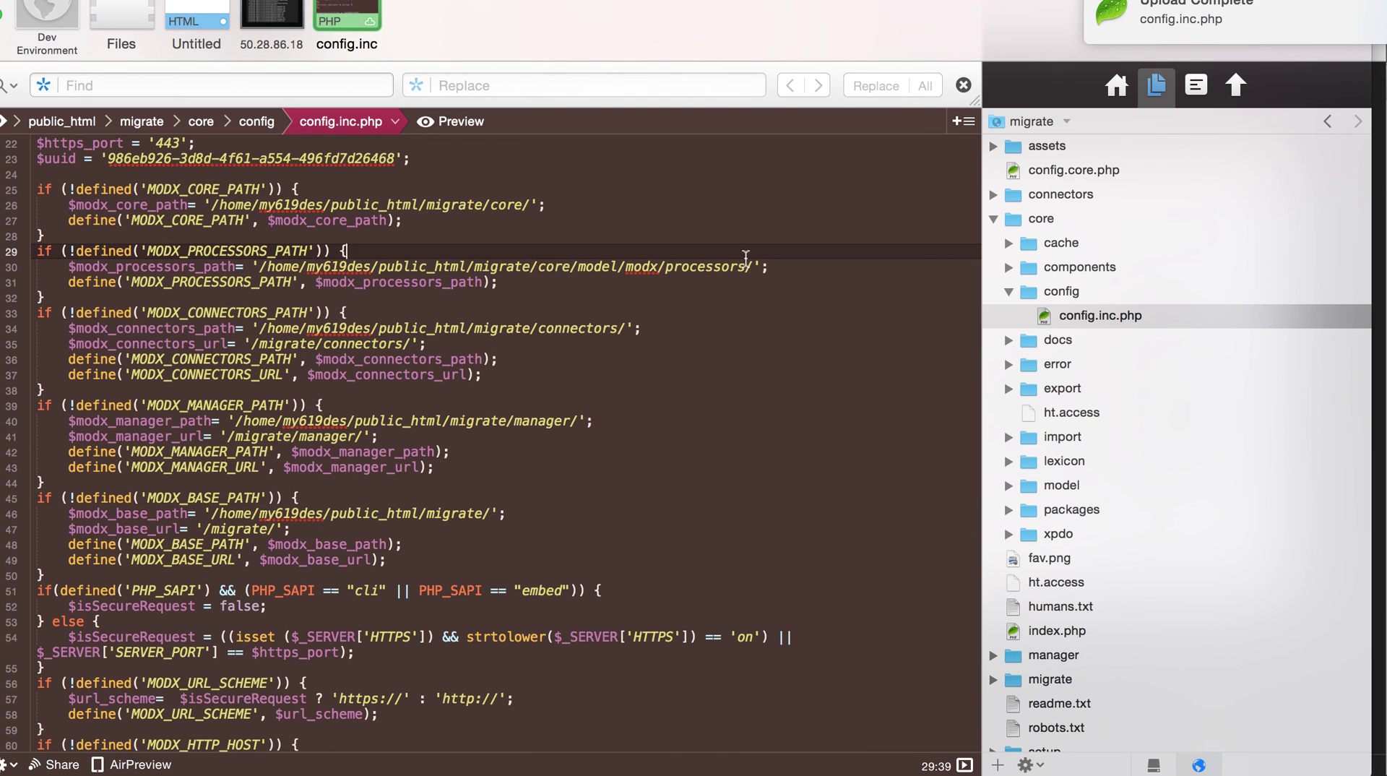
left_click(994, 219)
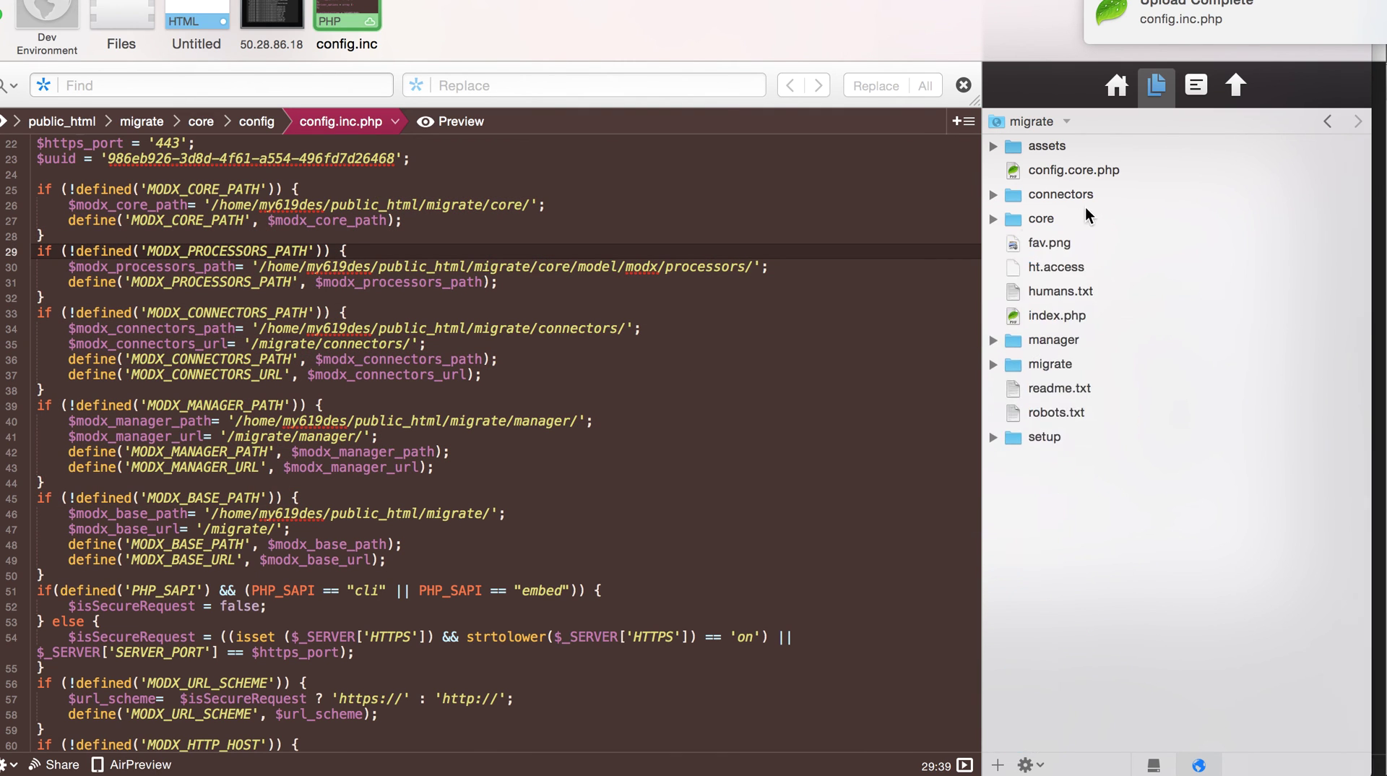
double_click(1107, 172)
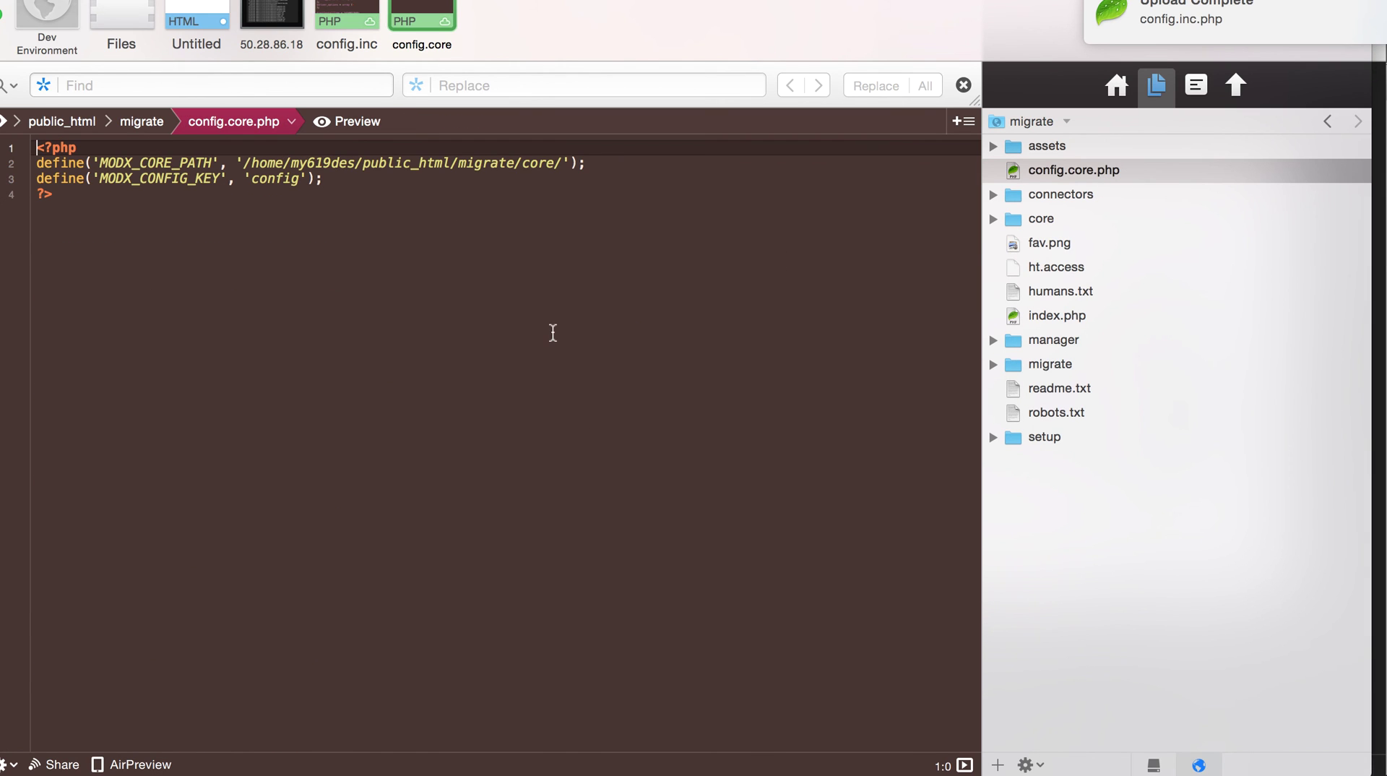
key("super+w")
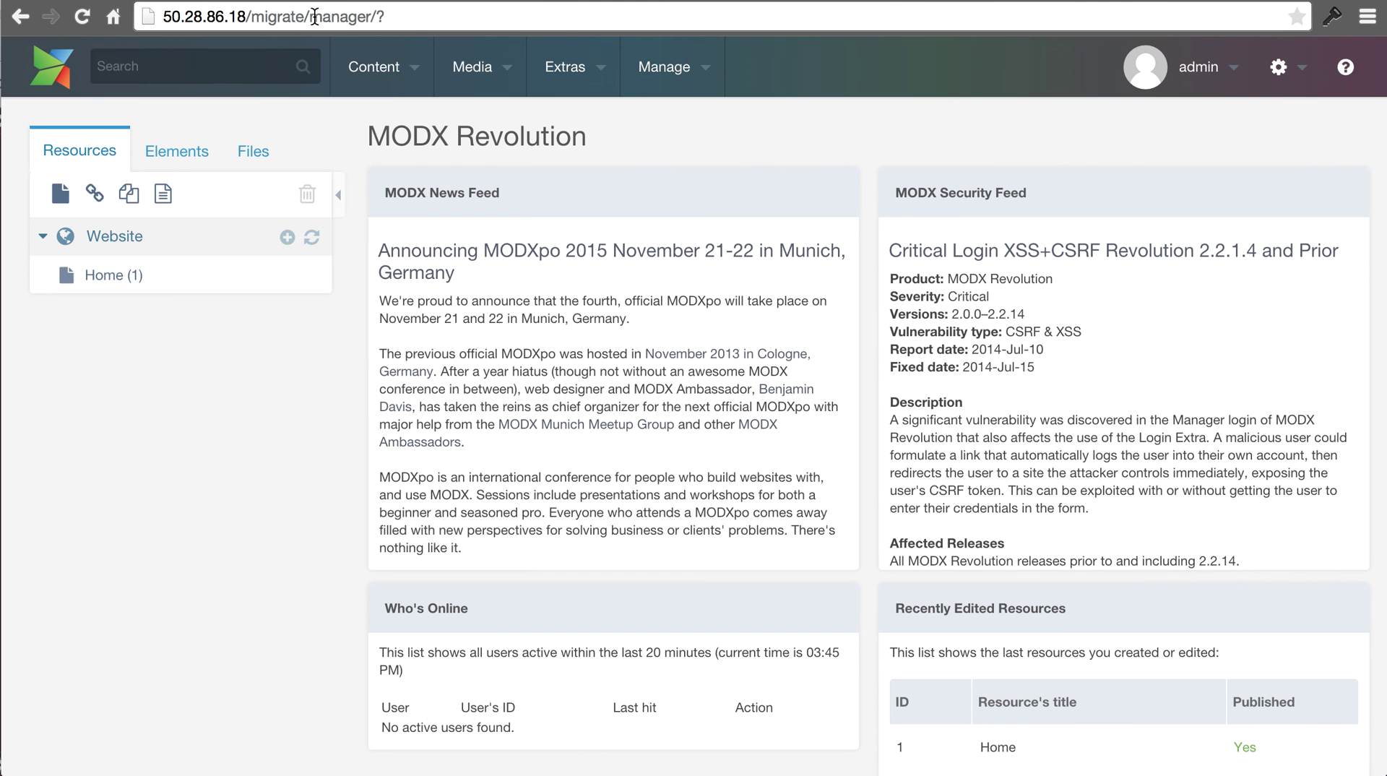
- Load /migrate/setup, choose en as the language, and select Upgrade Existing Install
left_click_drag(311, 16, 578, 29)
type("setup")
key("Return")
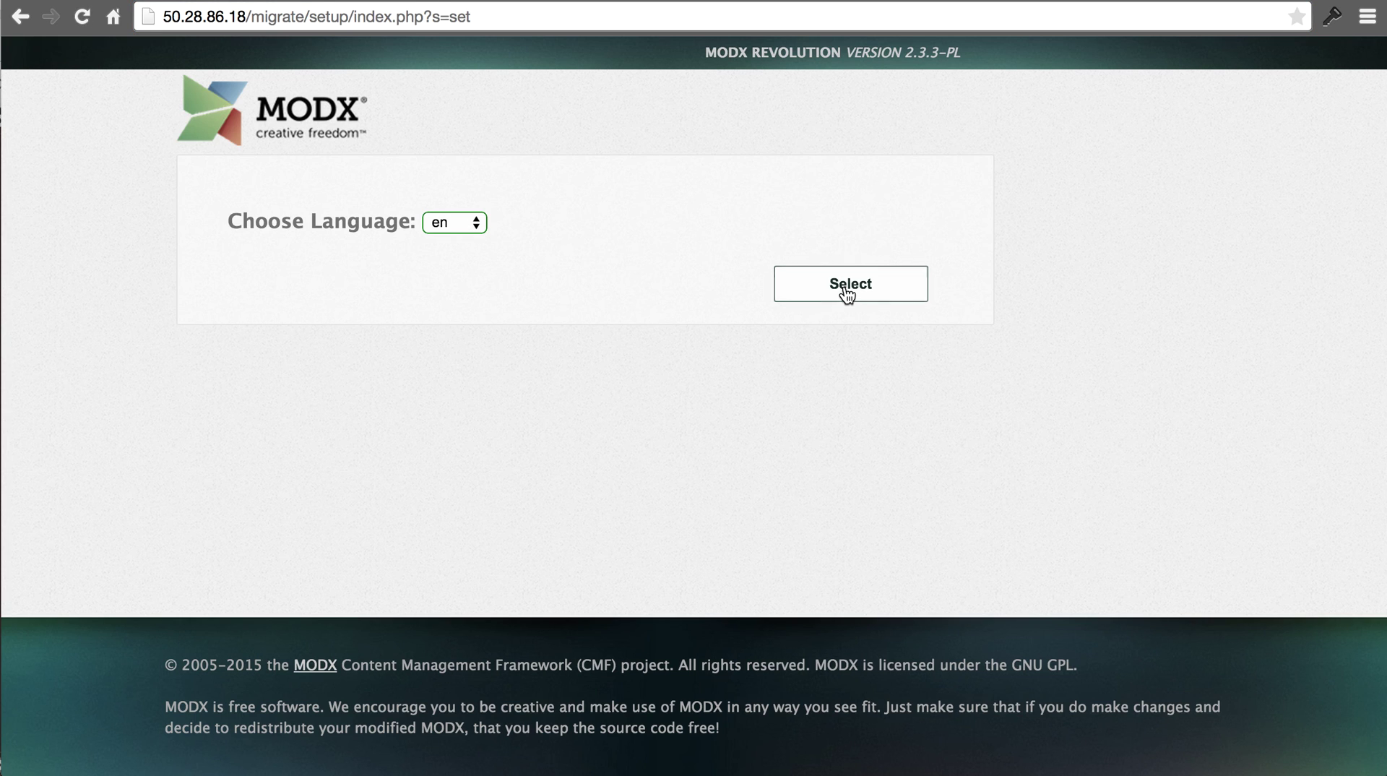
left_click(851, 284)
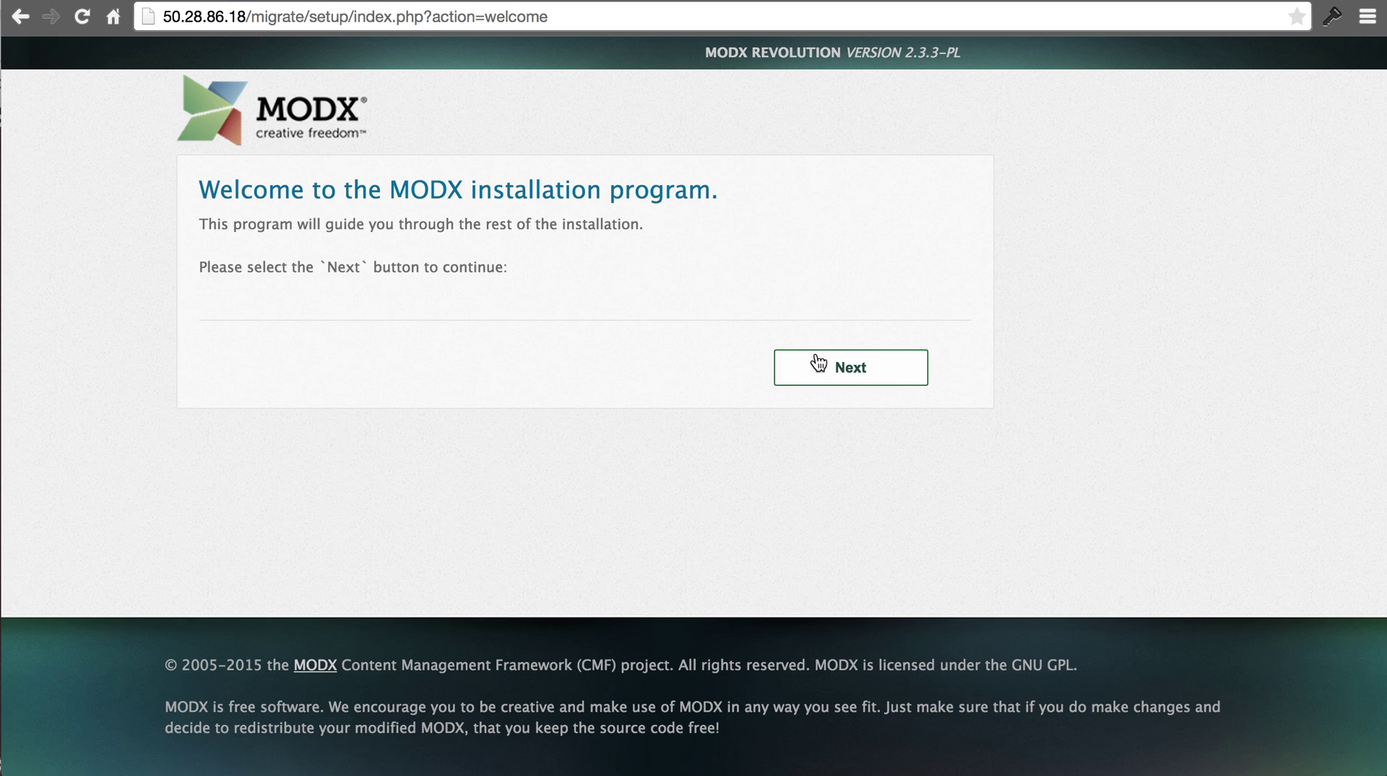
left_click(816, 363)
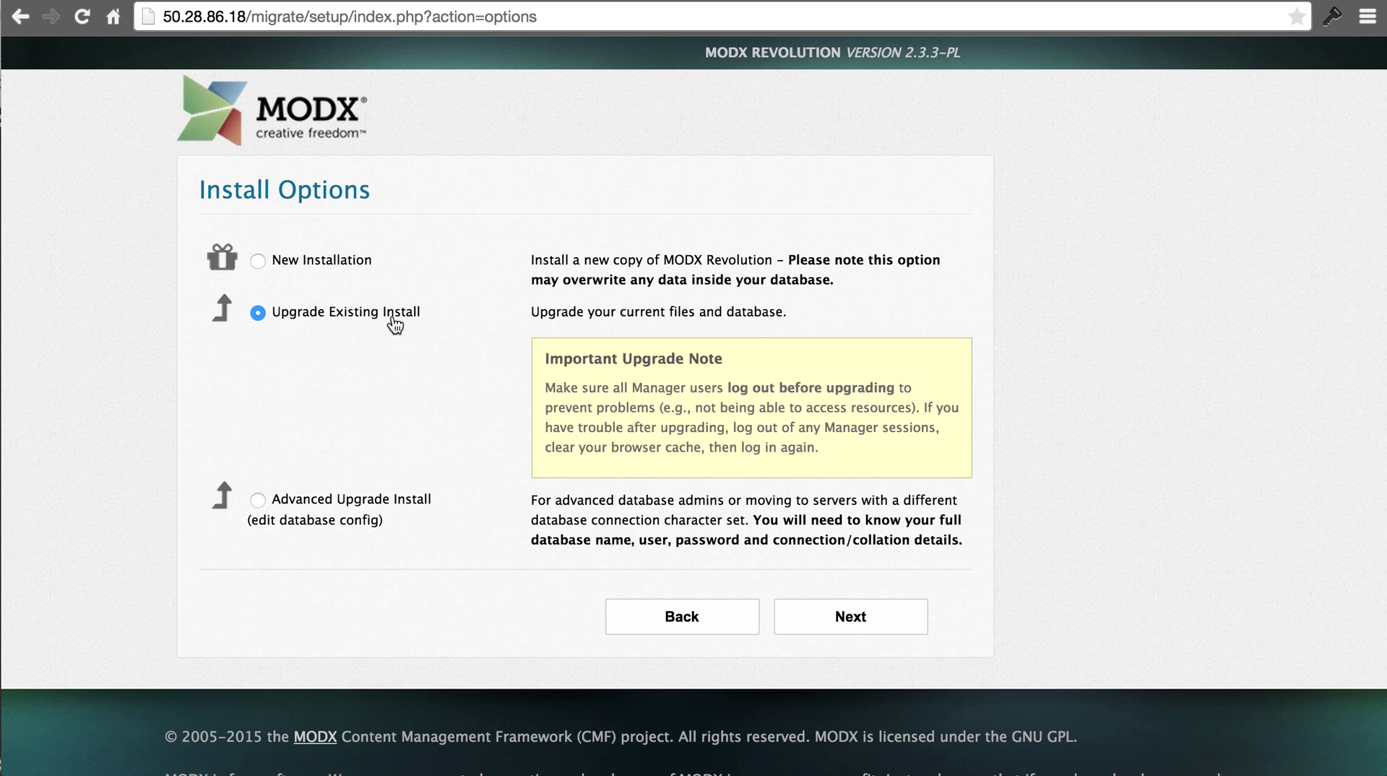
left_click(884, 625)
- Run the upgrade installation past the summary and go to the manager login
left_click(882, 630)
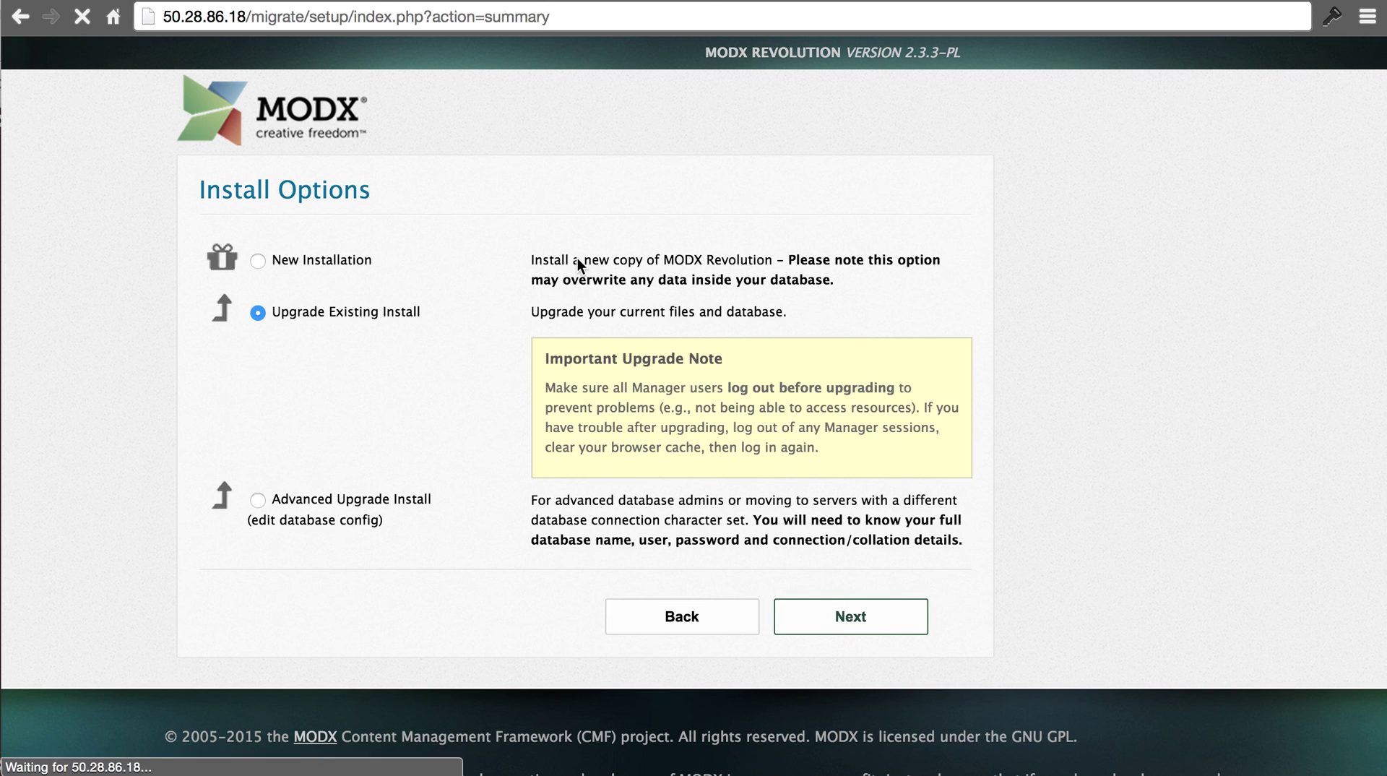
scroll(845, 237, "up", 10)
scroll(845, 237, "down", 10)
left_click(861, 483)
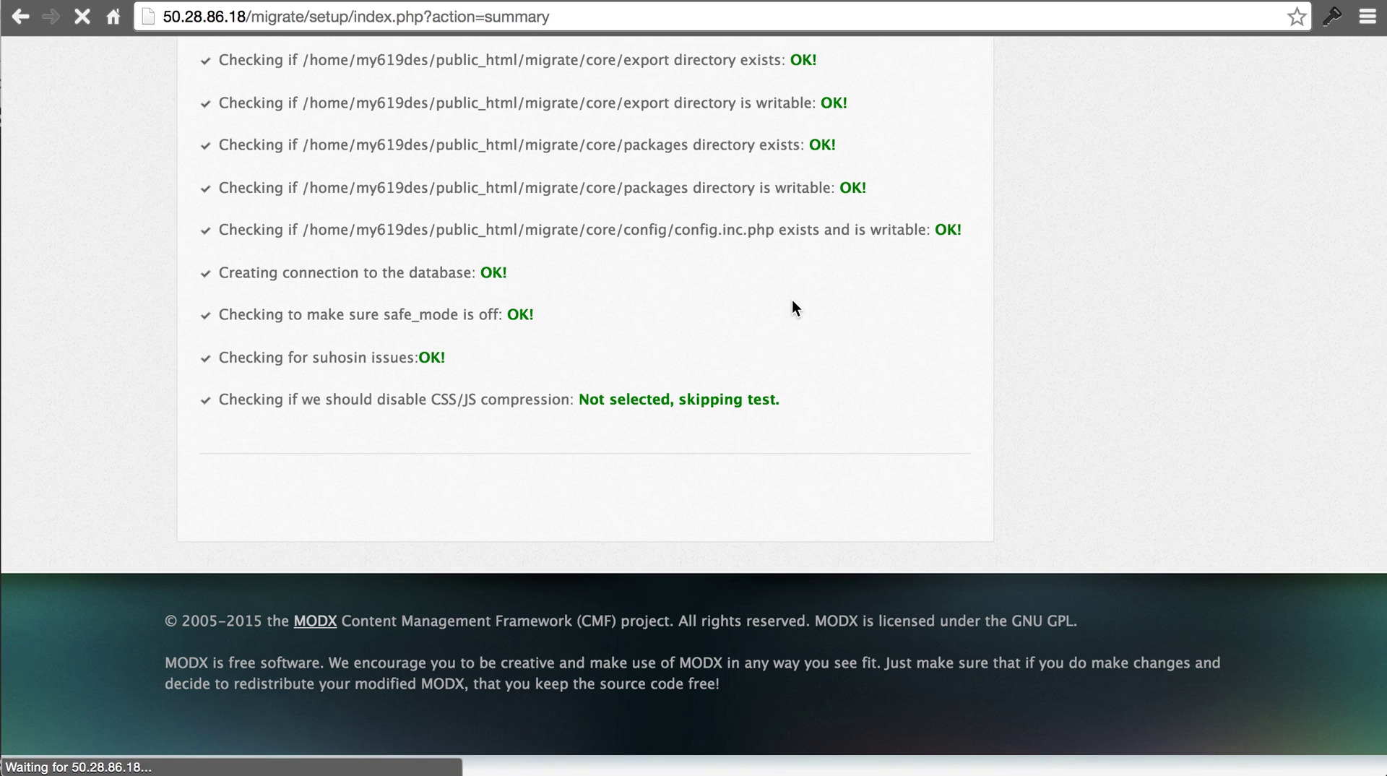
scroll(792, 301, "up", 5)
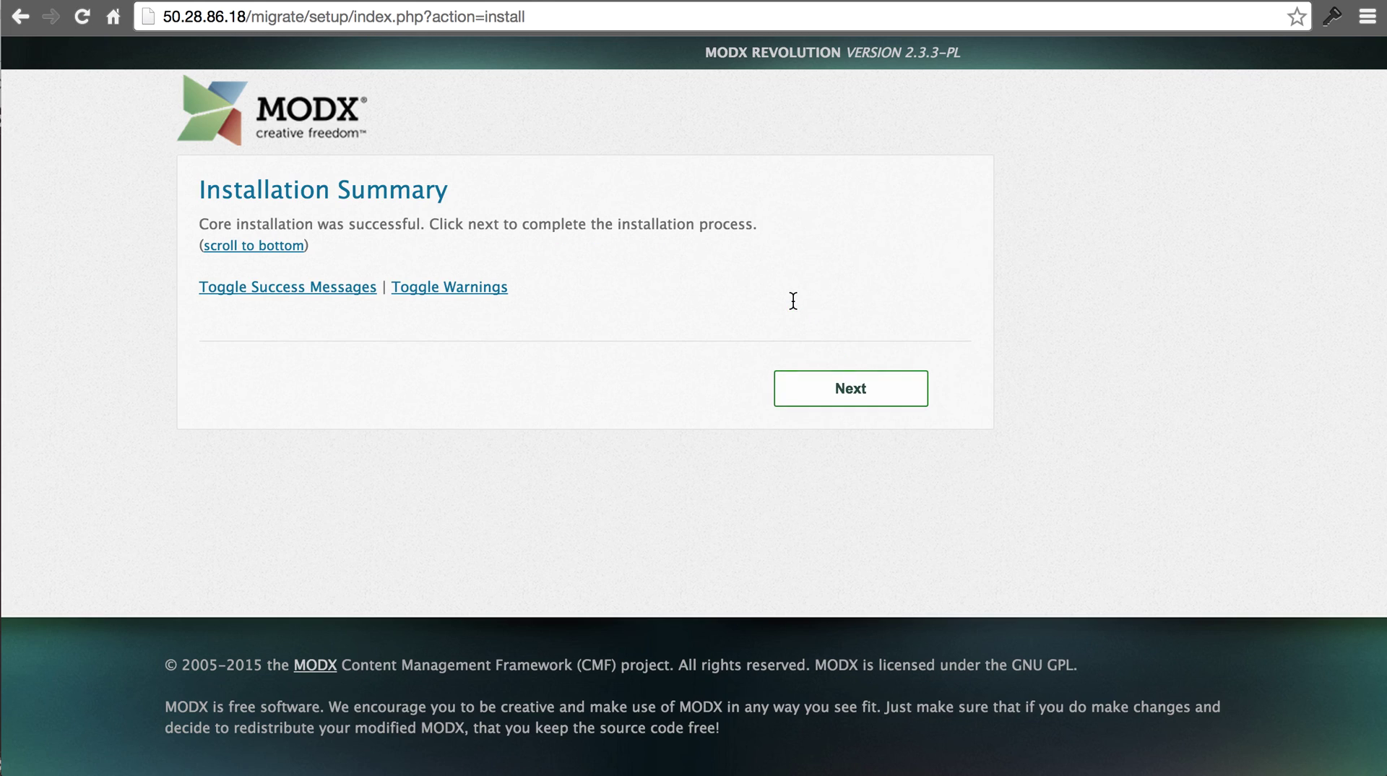
left_click(863, 379)
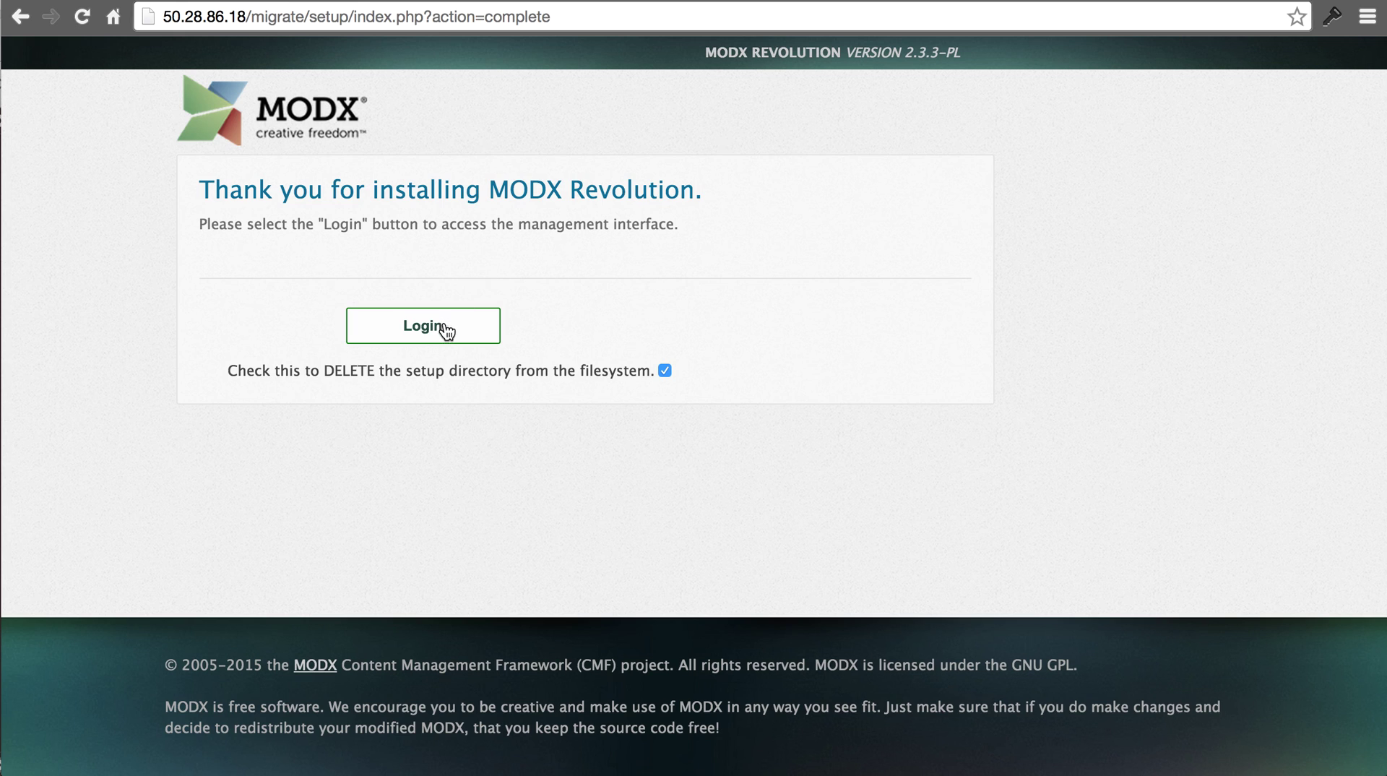
left_click(447, 331)
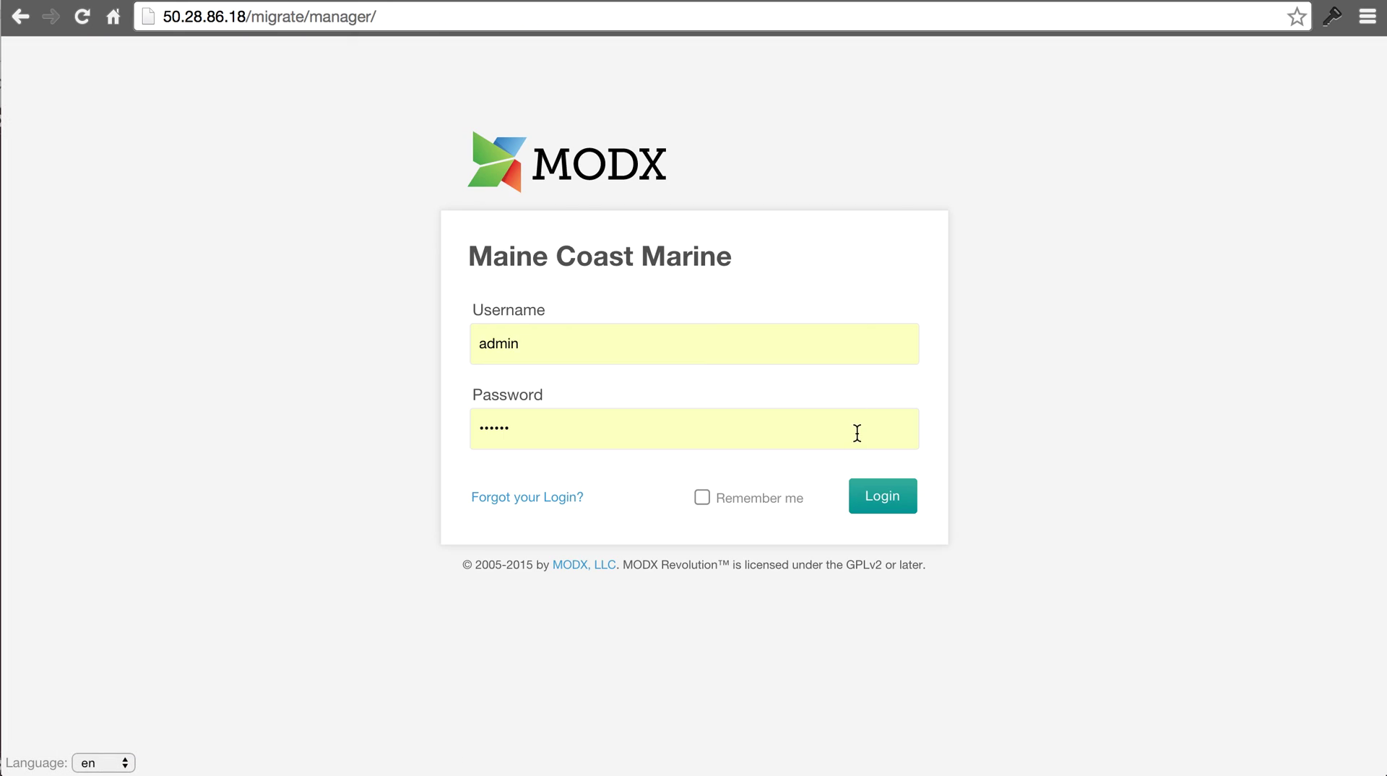
- Replace the autofilled login with the site's manager username and password, then dismiss the password prompt
double_click(754, 349)
key("Tab")
type("********")
key("Return")
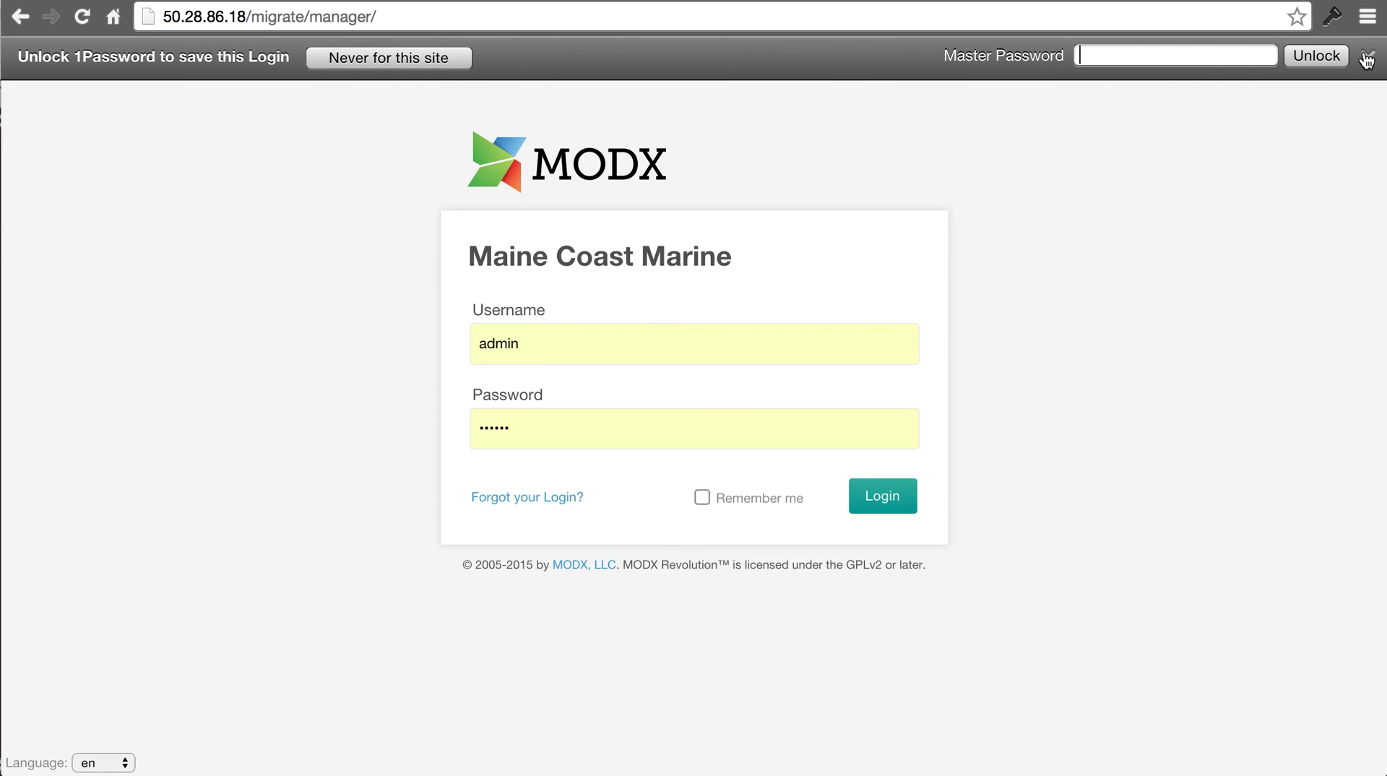
left_click(1368, 57)
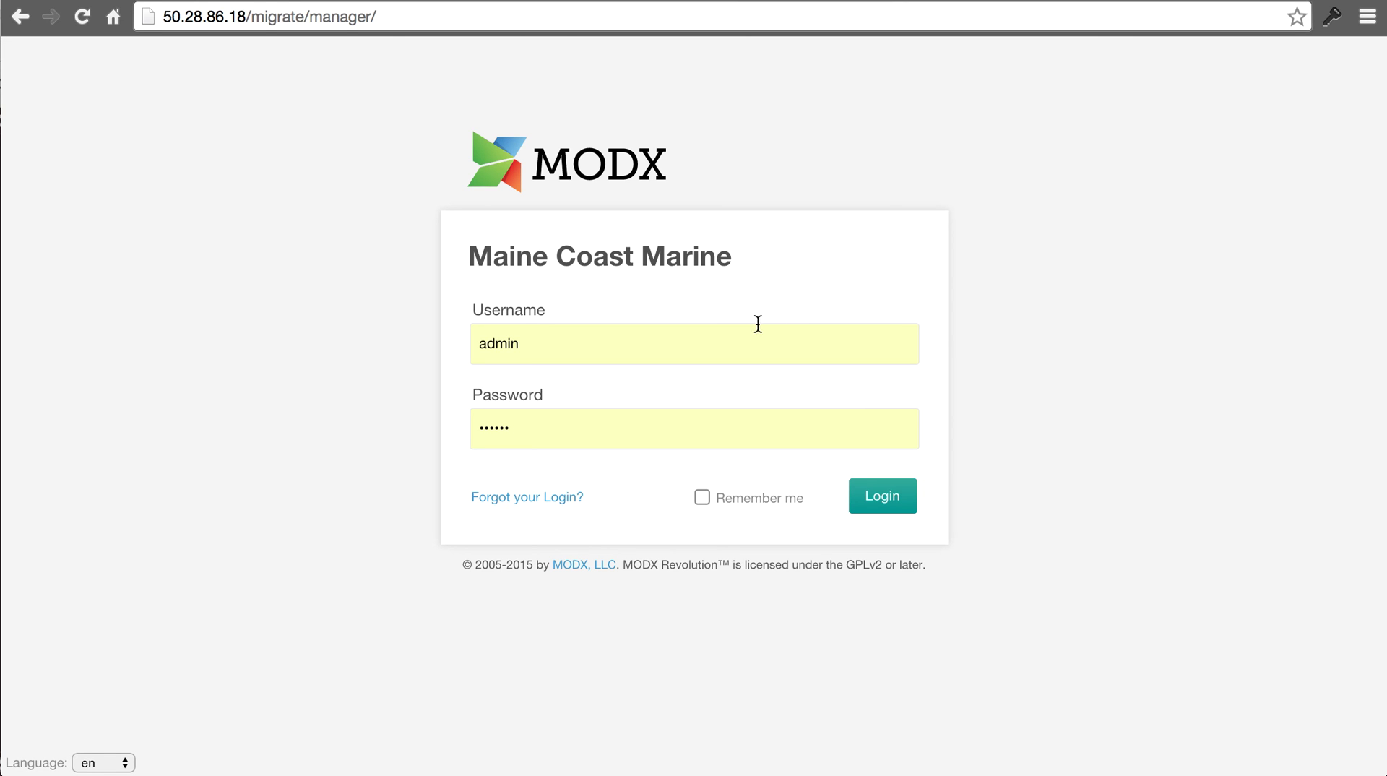
- Reload the login page and sign in again with the site's manager credentials
left_click(82, 15)
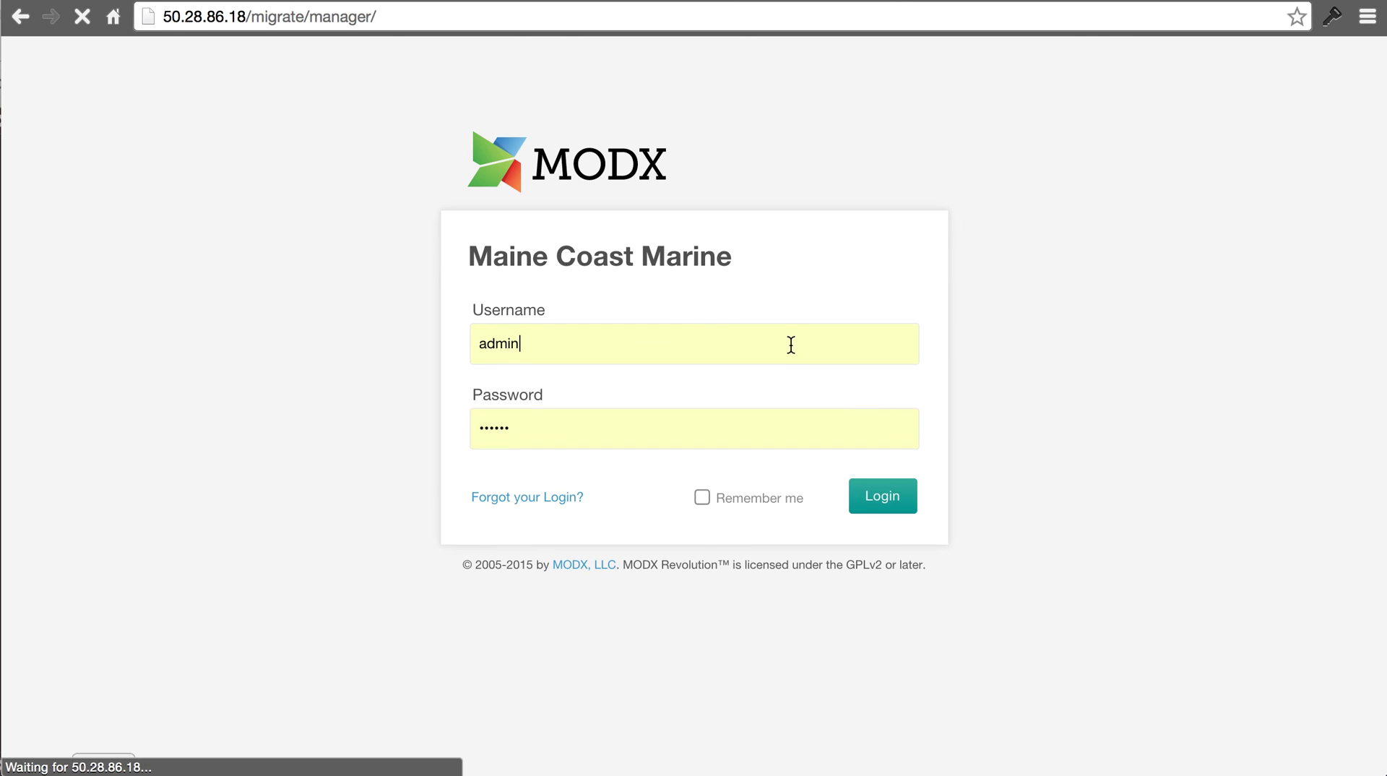
double_click(697, 328)
key("Tab")
type("********")
key("Return")
- Allow keychain access and resubmit the manager credentials to reach the dashboard
left_click(547, 22)
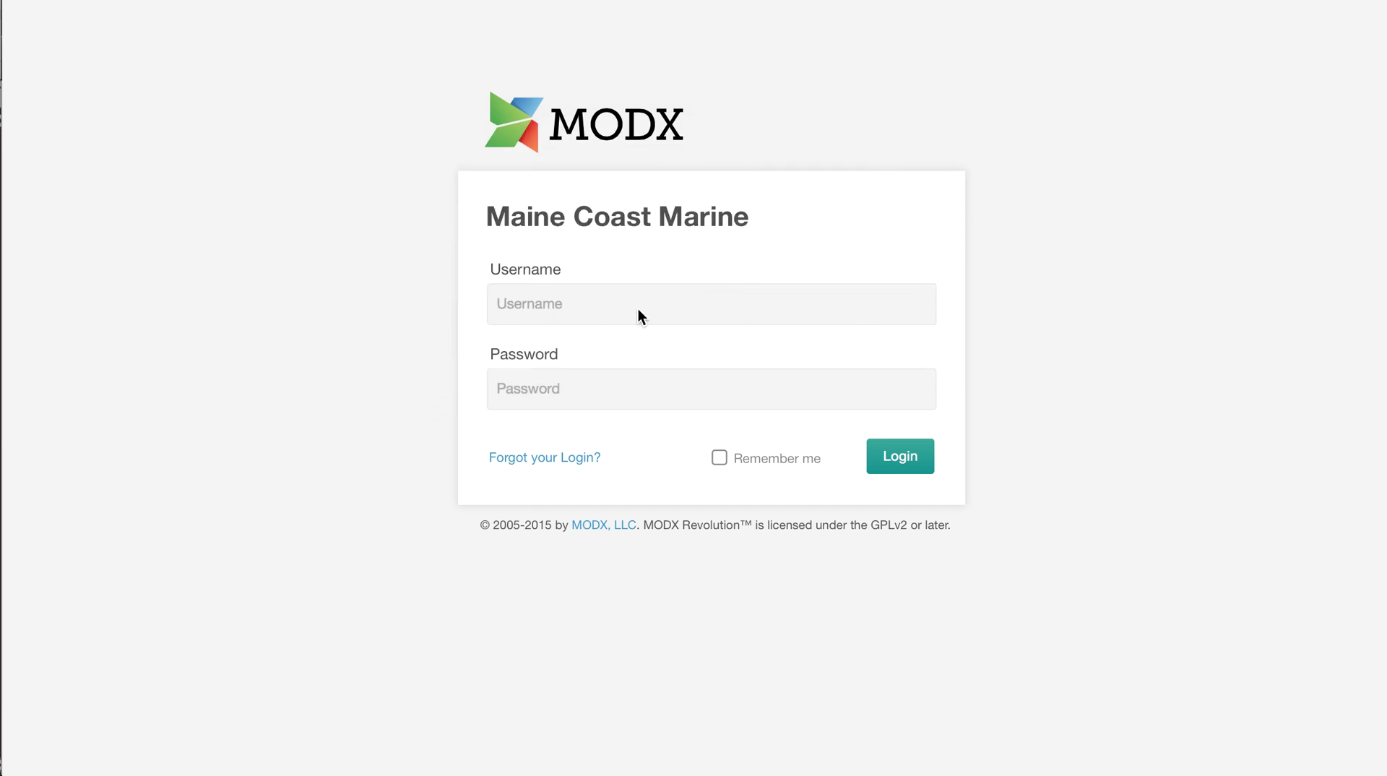
left_click(629, 309)
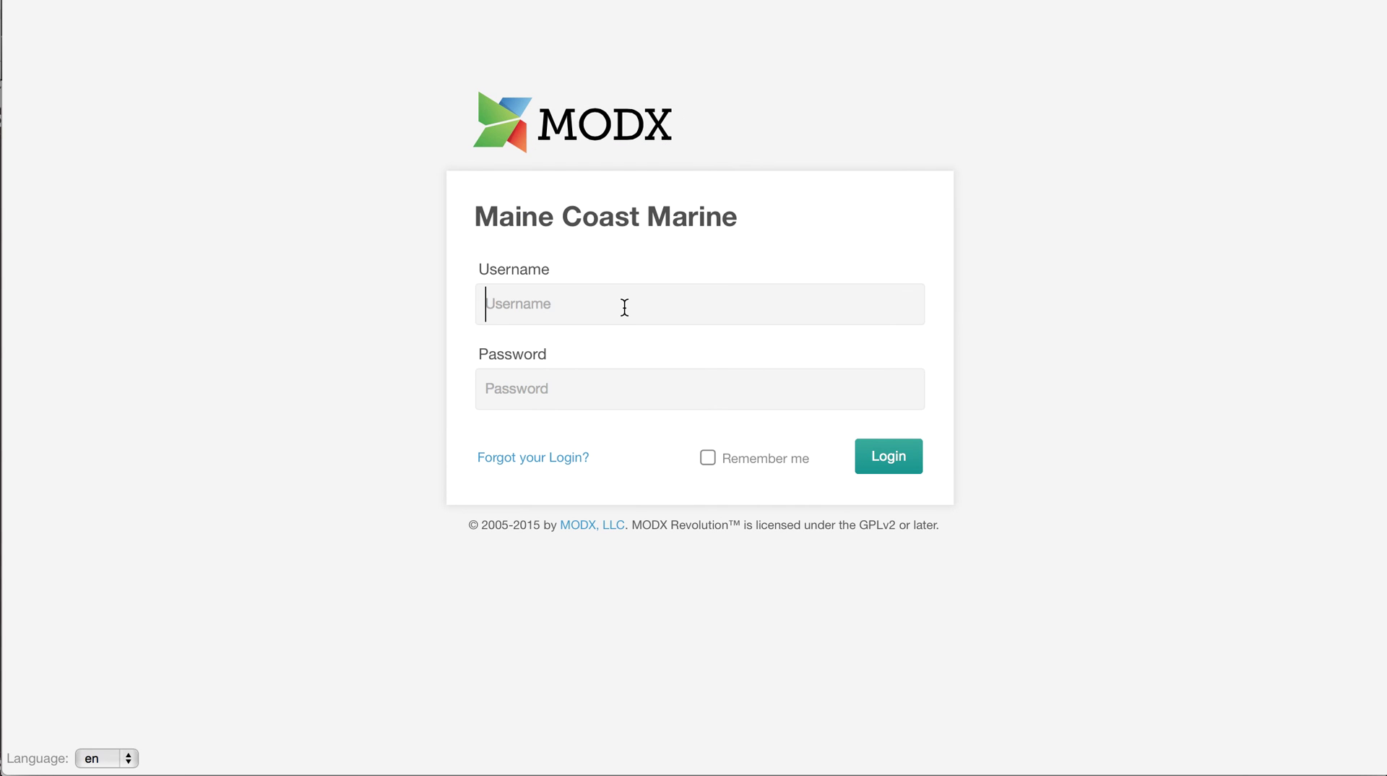
key("Tab")
type("********")
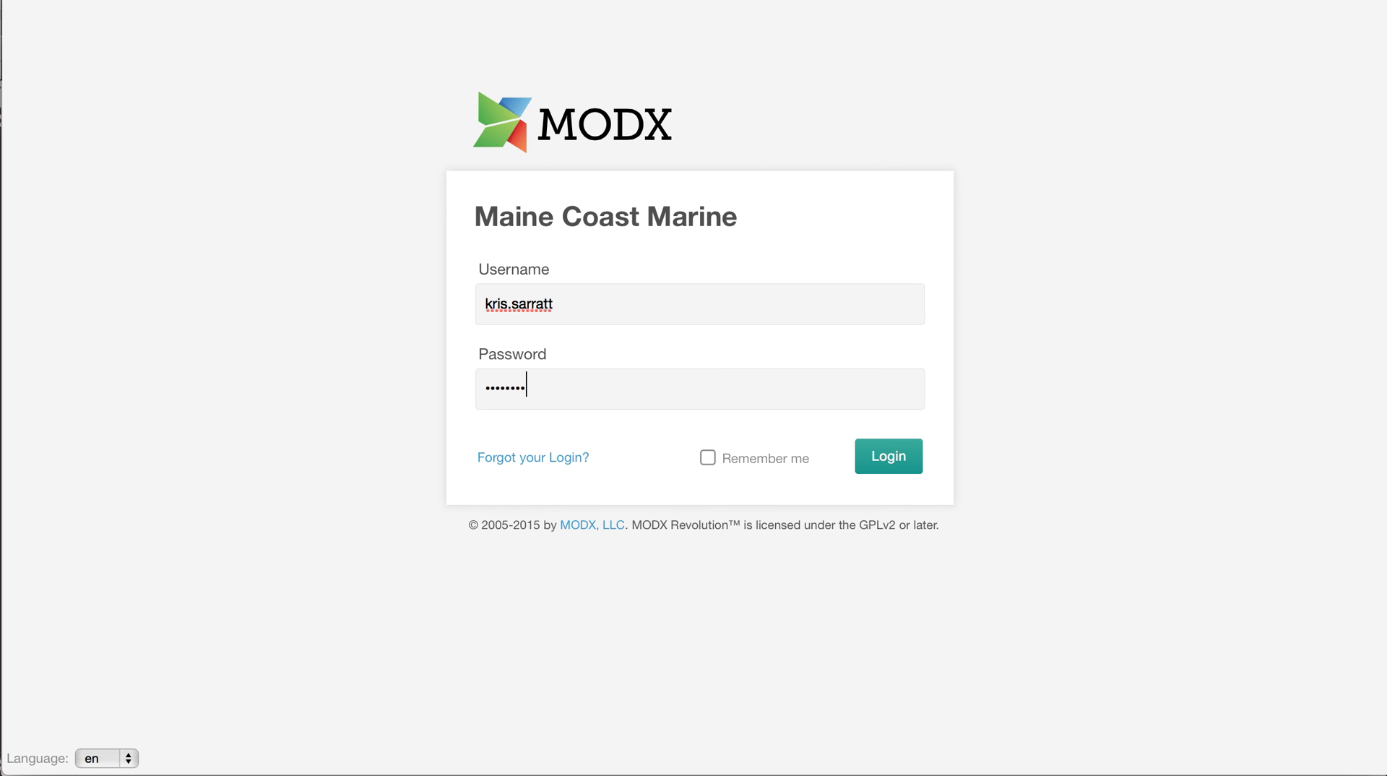
key("Return")
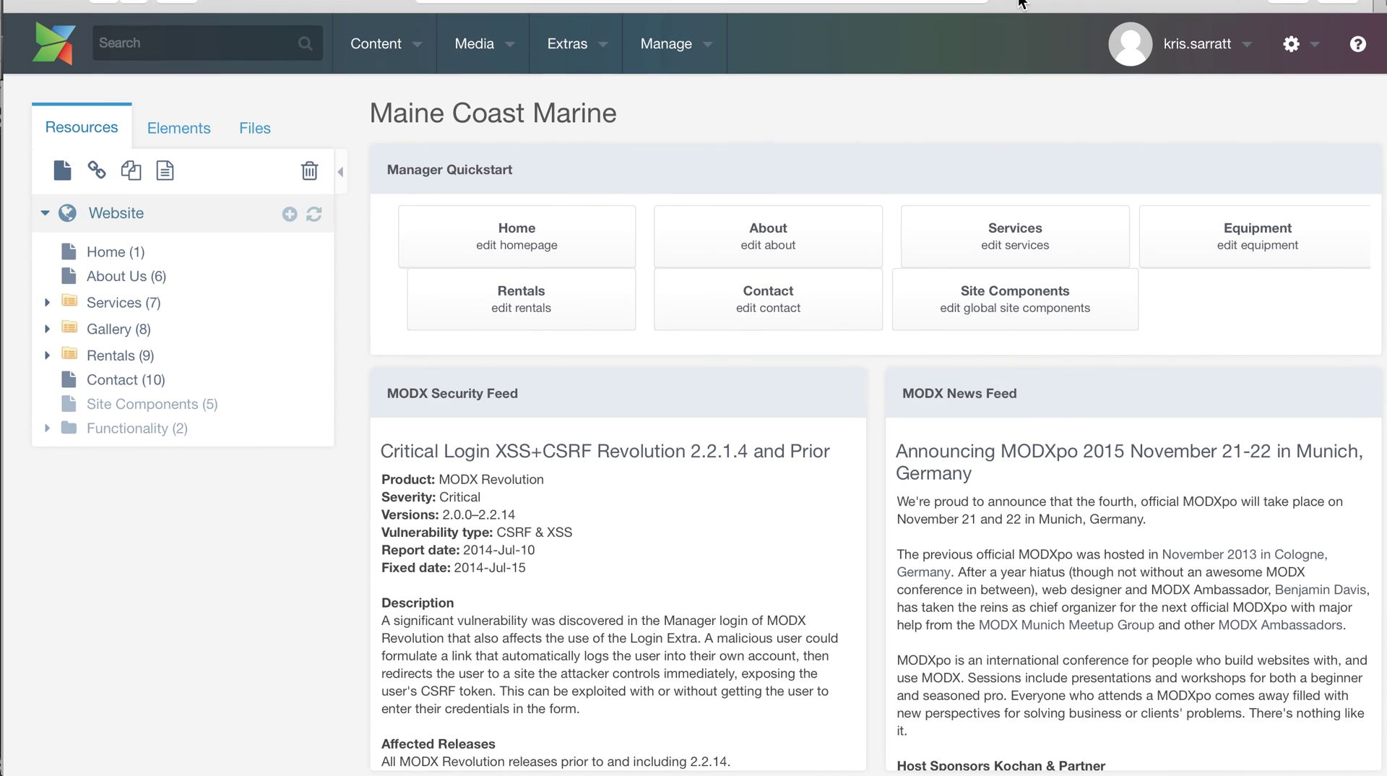
- Scroll through the migrated Maine Coast Marine home page, then return to the Dashboard tab
mouse_move(1019, 20)
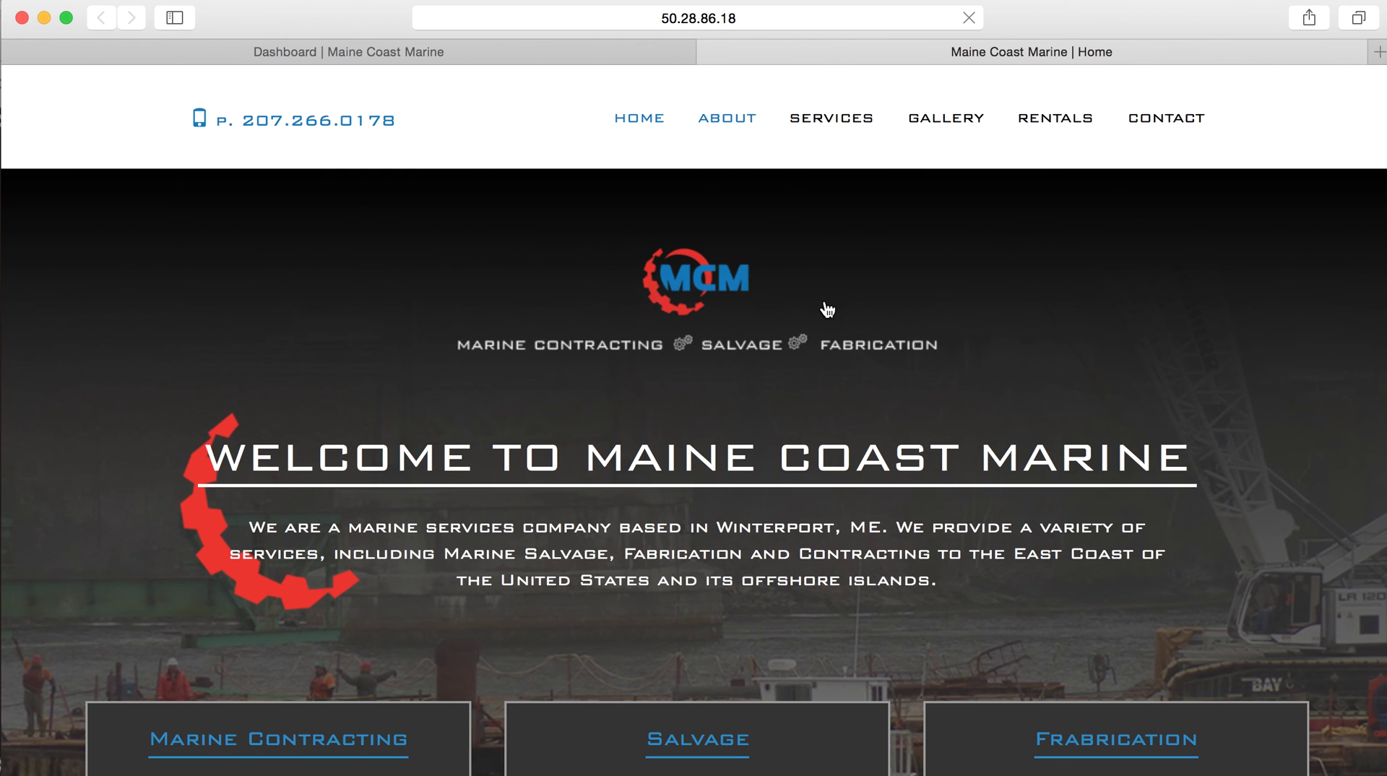
scroll(828, 310, "down", 15)
scroll(828, 310, "up", 15)
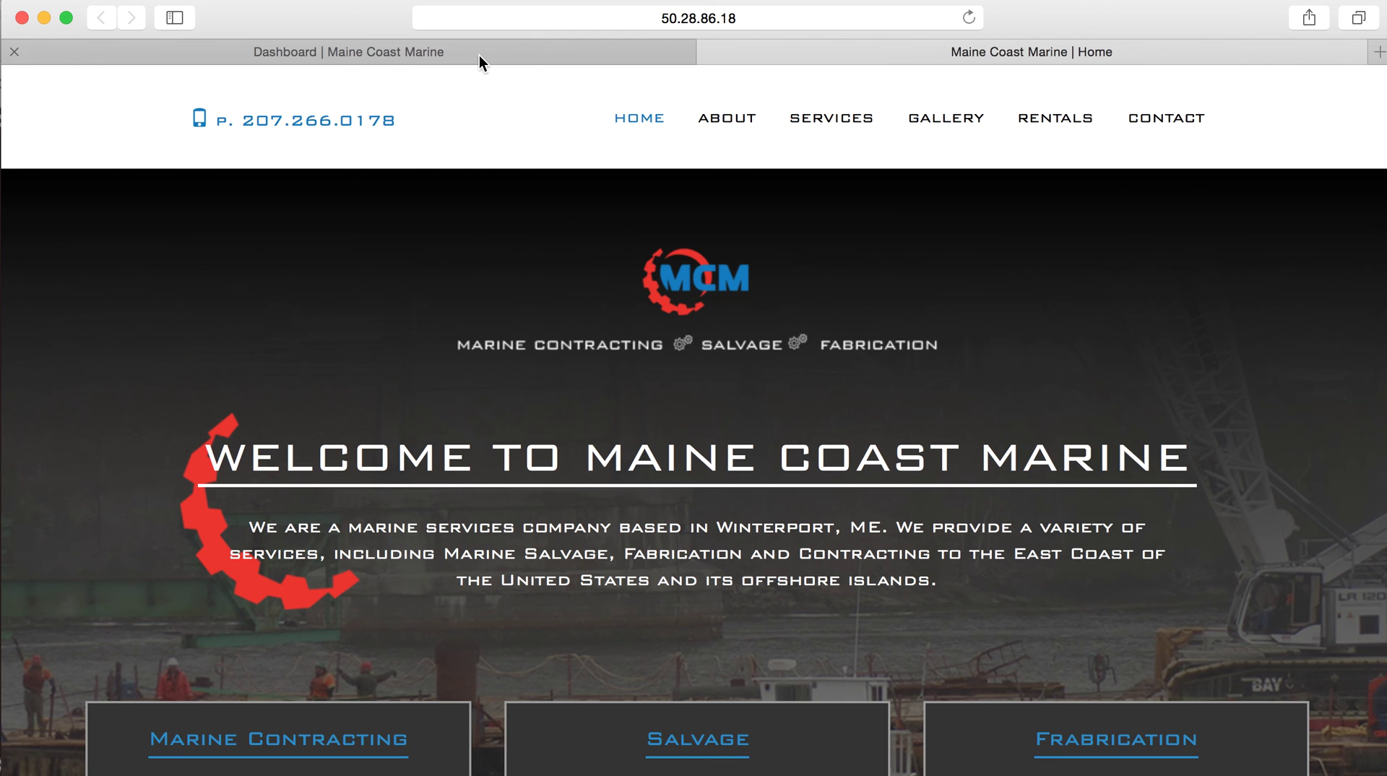
left_click(479, 55)
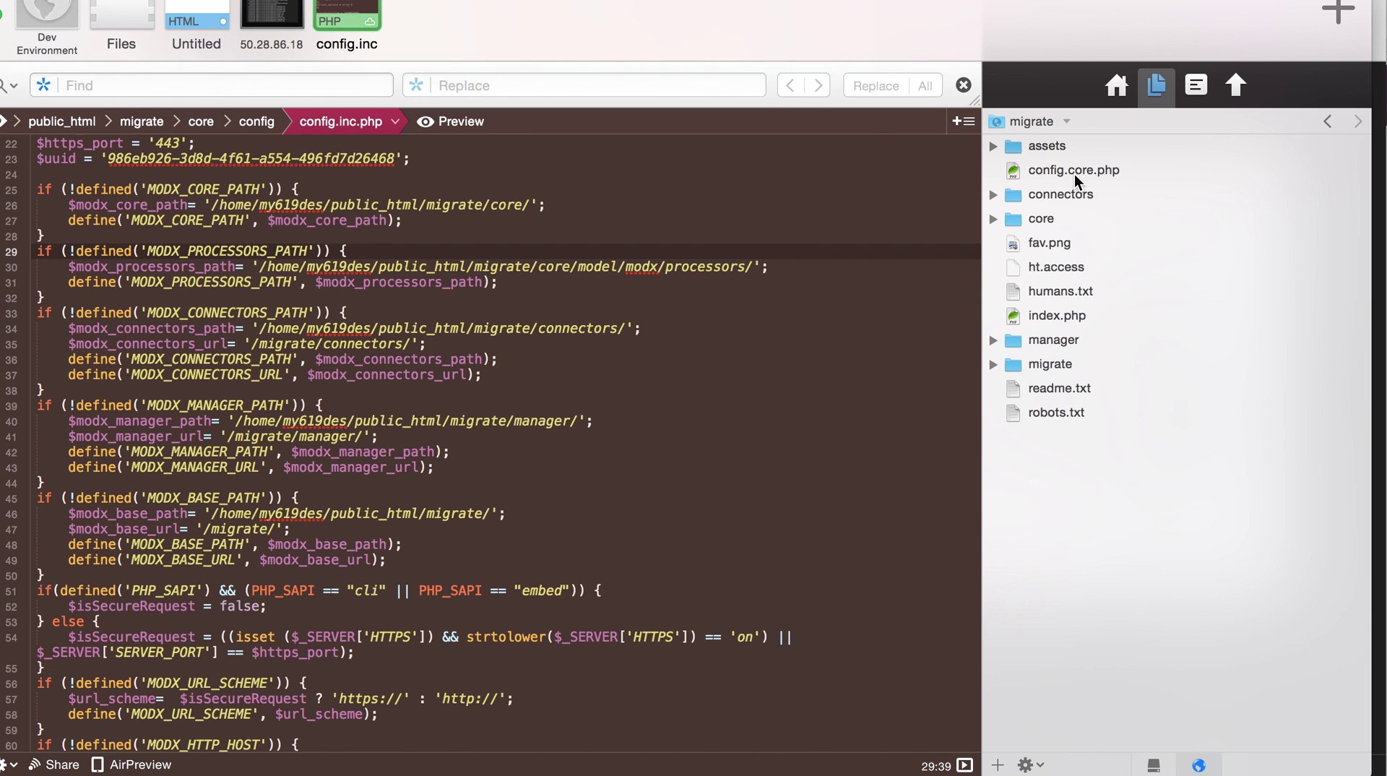
- Close config.inc.php with Cmd+W to show the 50.28.86.18 terminal
key("super+w")
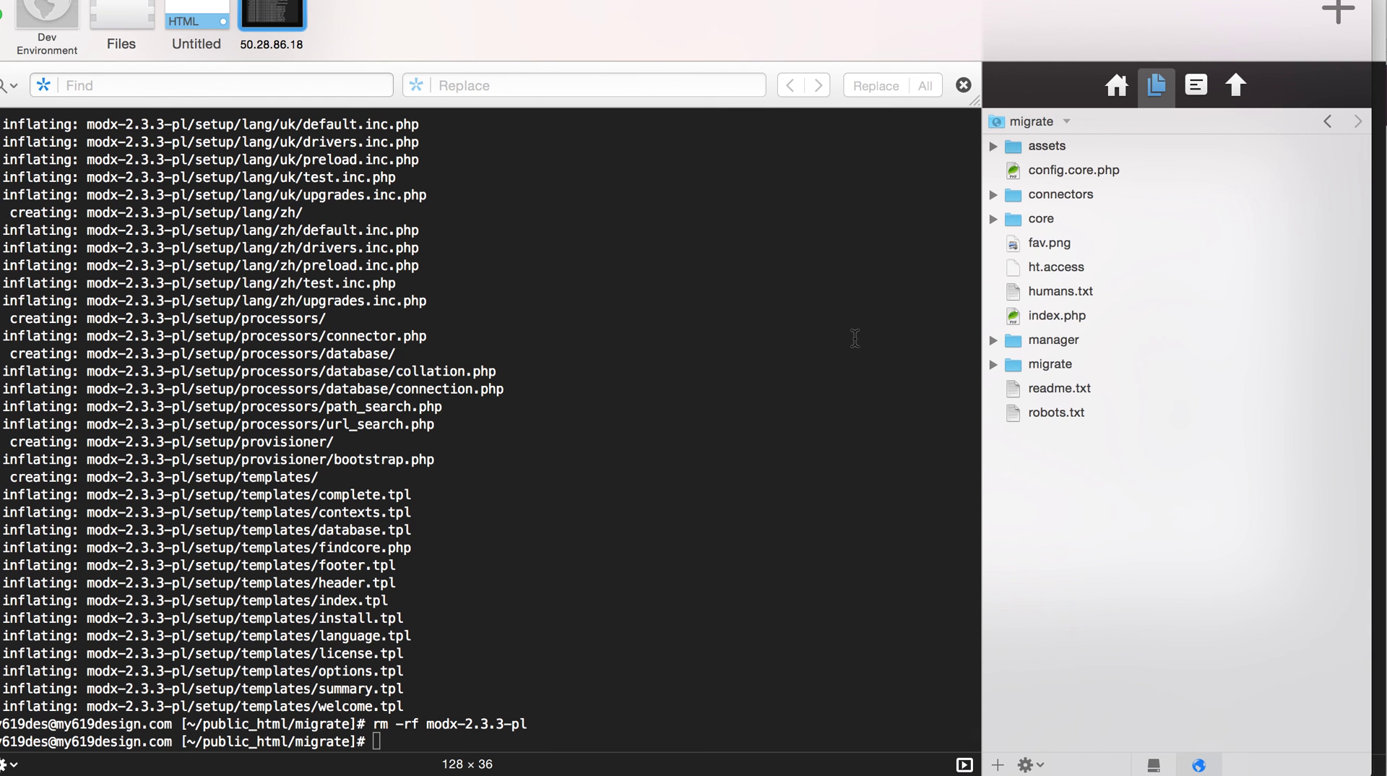